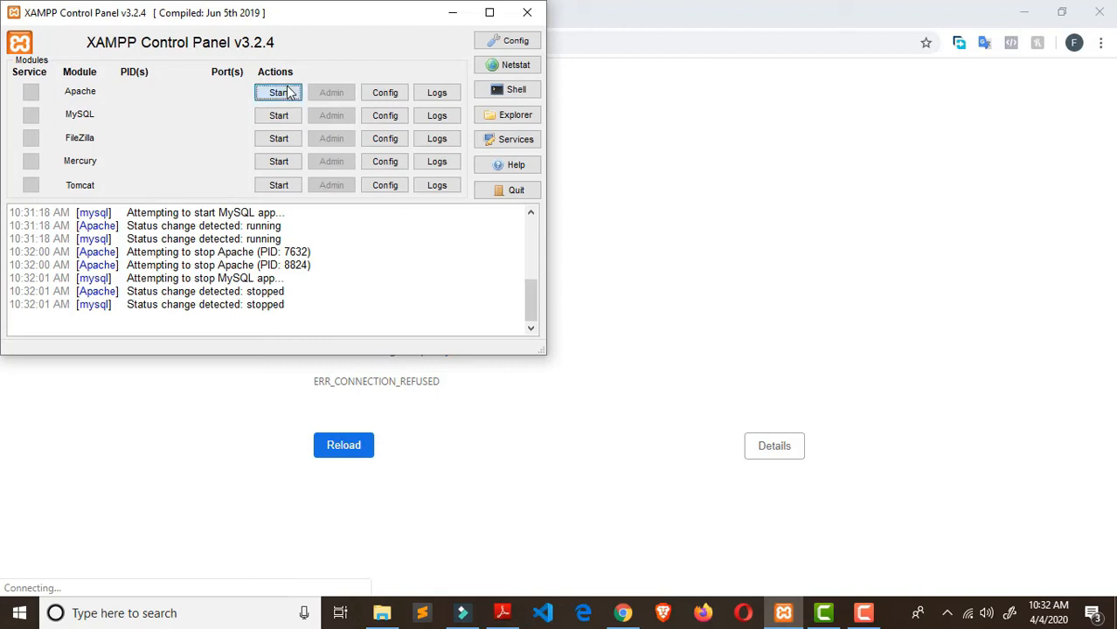
Start the Apache and MySQL modules in XAMPP and switch to the Chrome window
left_click(280, 115)
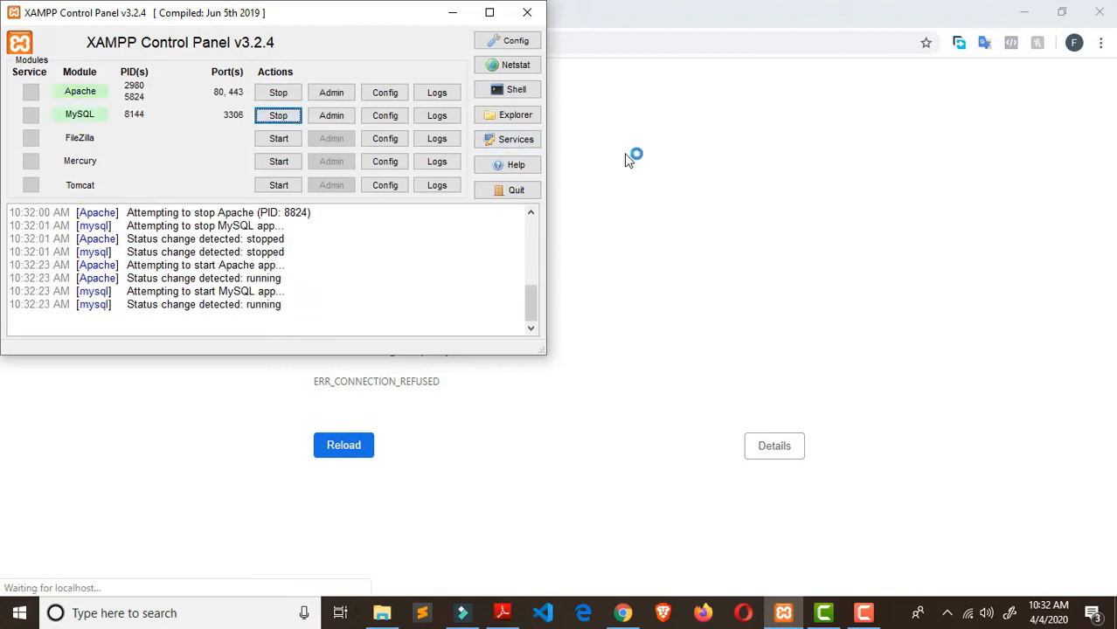
left_click(638, 129)
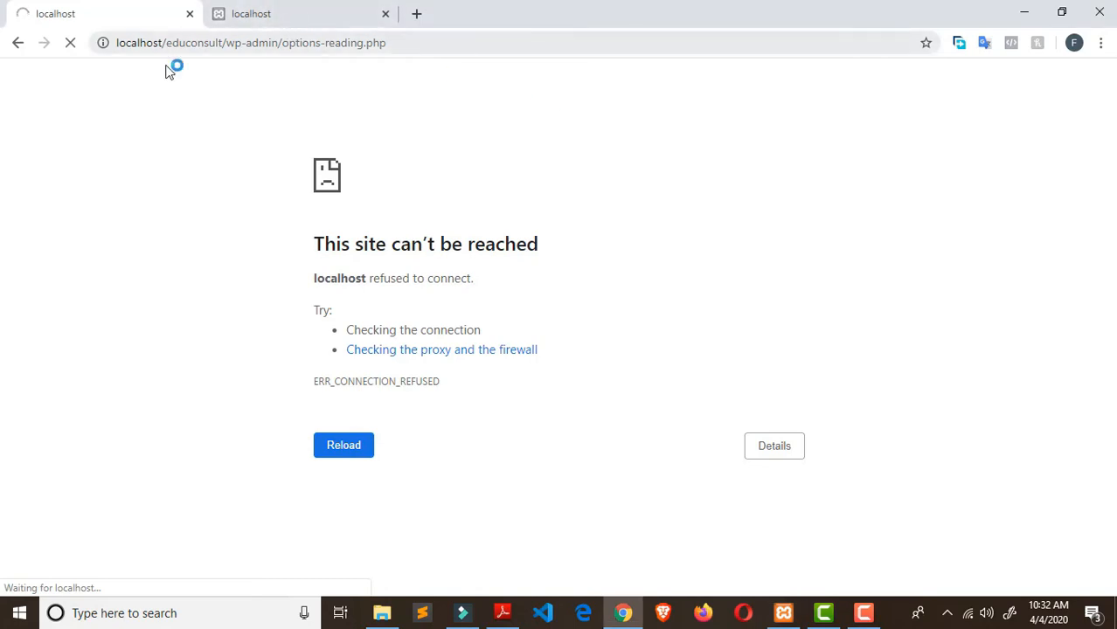
Shorten the address in the current browser tab to localhost/educonsult/ and load the site's home page
left_click(69, 44)
left_click(69, 44)
left_click_drag(227, 42, 408, 75)
key("BackSpace")
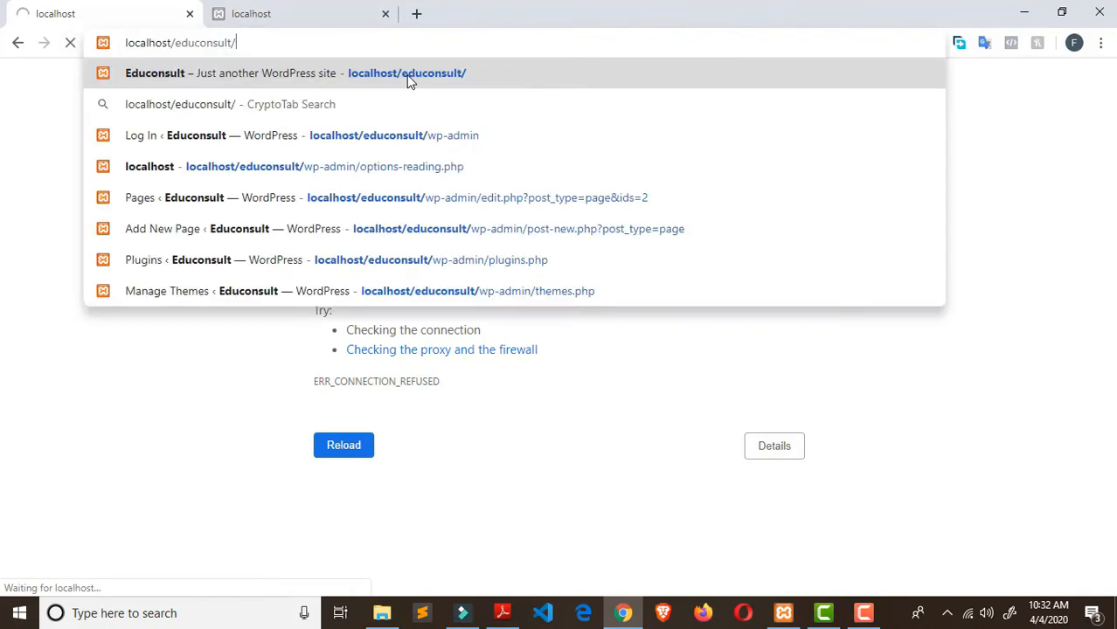
key("Return")
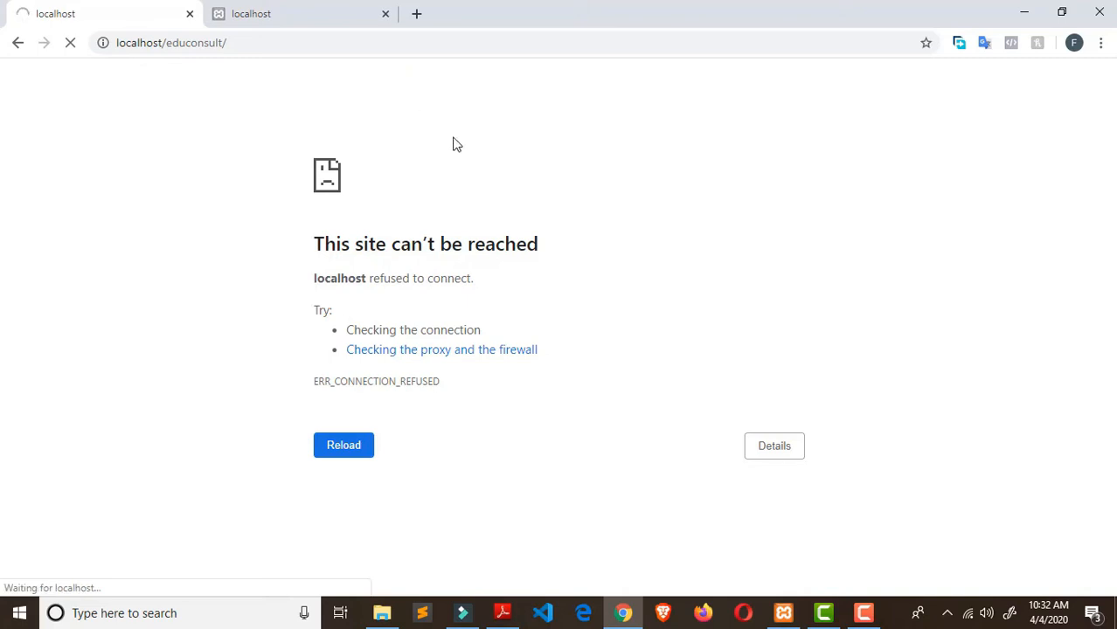
Connect the computer to the available secured Wi-Fi network and return to the browser page
left_click(775, 617)
left_click(980, 617)
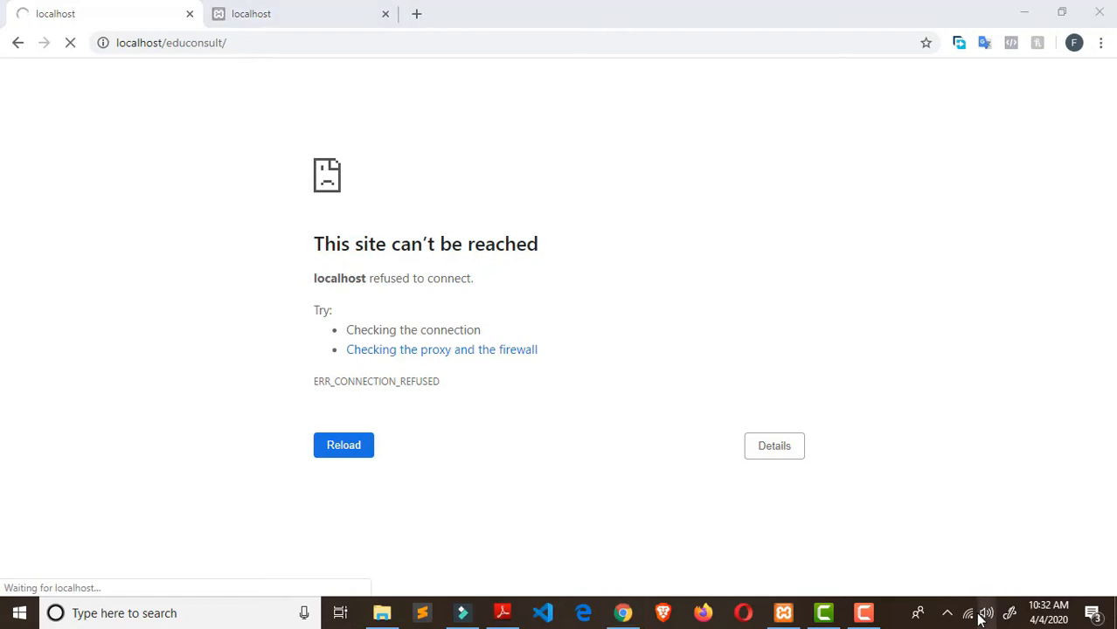
left_click(968, 615)
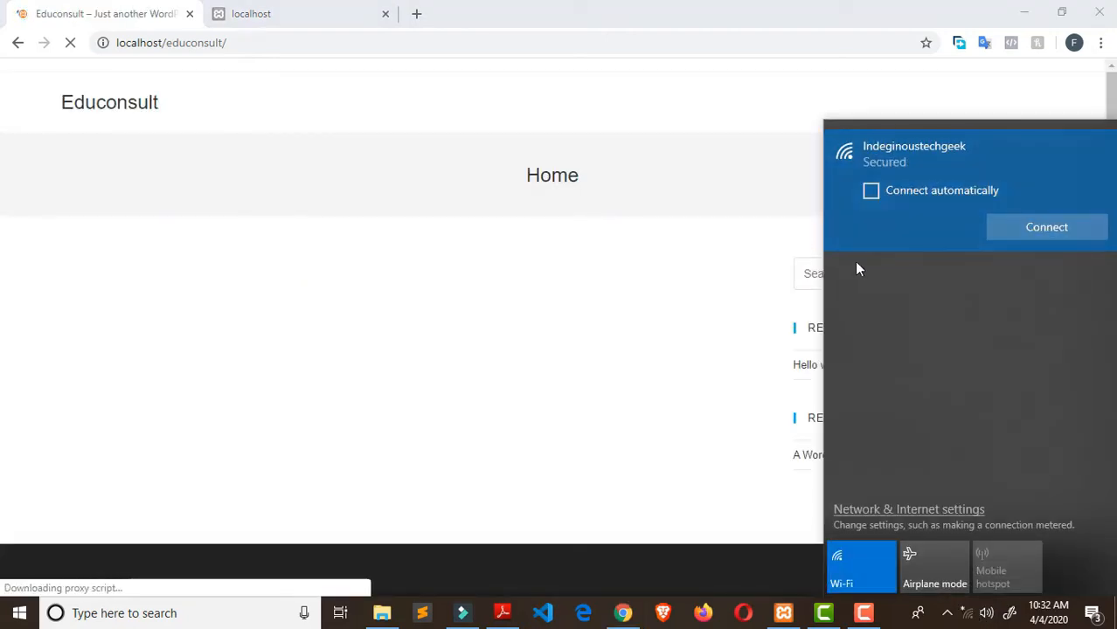
left_click(1047, 227)
left_click(657, 283)
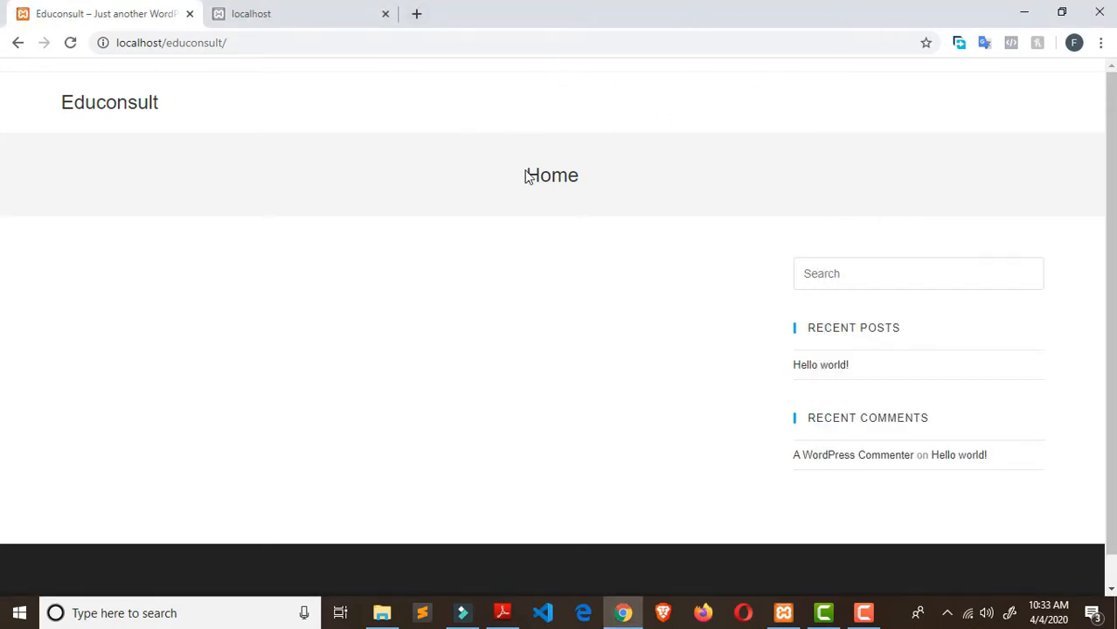
Examine the Educonsult home page and compare it with the page in the second localhost tab
scroll(744, 200, "down", 1)
scroll(766, 204, "up", 1)
left_click(284, 10)
left_click(110, 15)
left_click(281, 11)
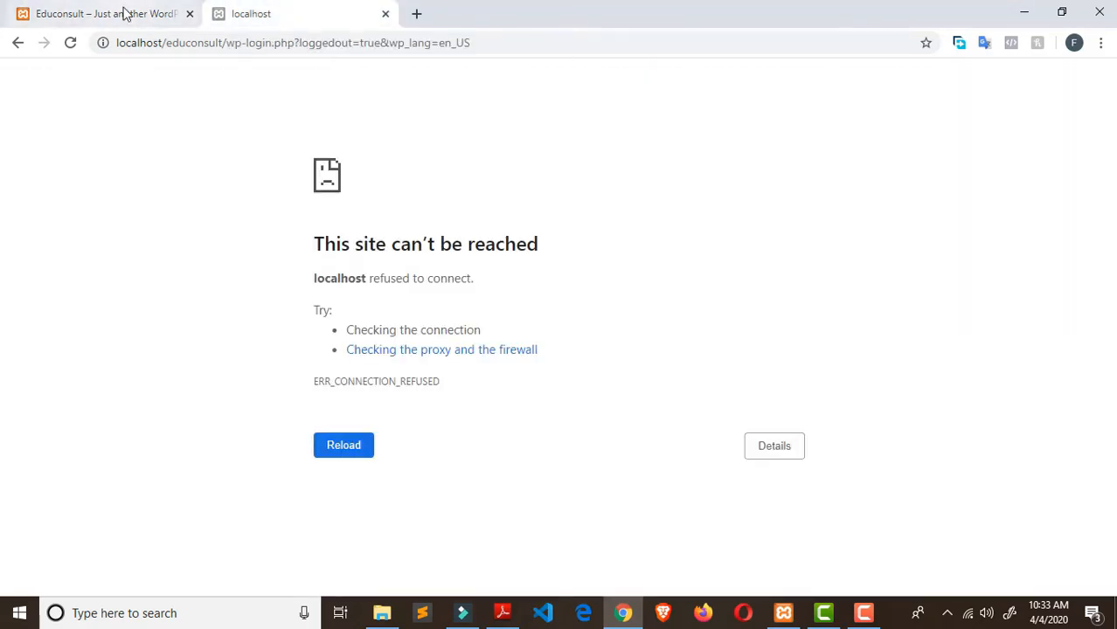
left_click(123, 12)
left_click(295, 17)
left_click(153, 24)
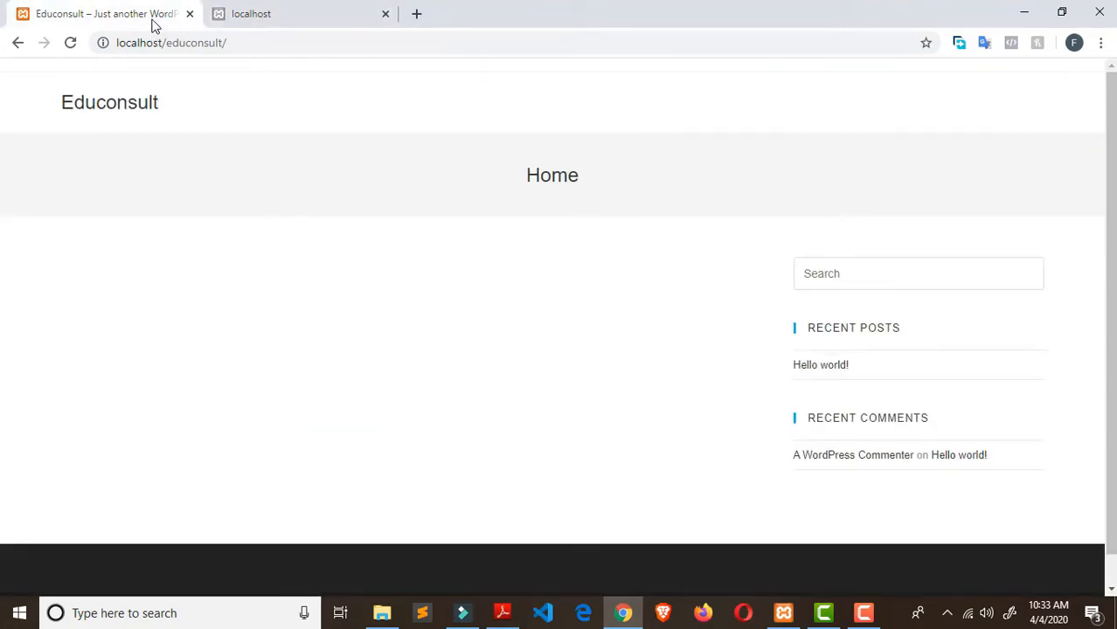
Open localhost/educonsult/wp-admin in the home page's tab and log in with the prefilled account credentials
left_click(265, 49)
left_click(266, 49)
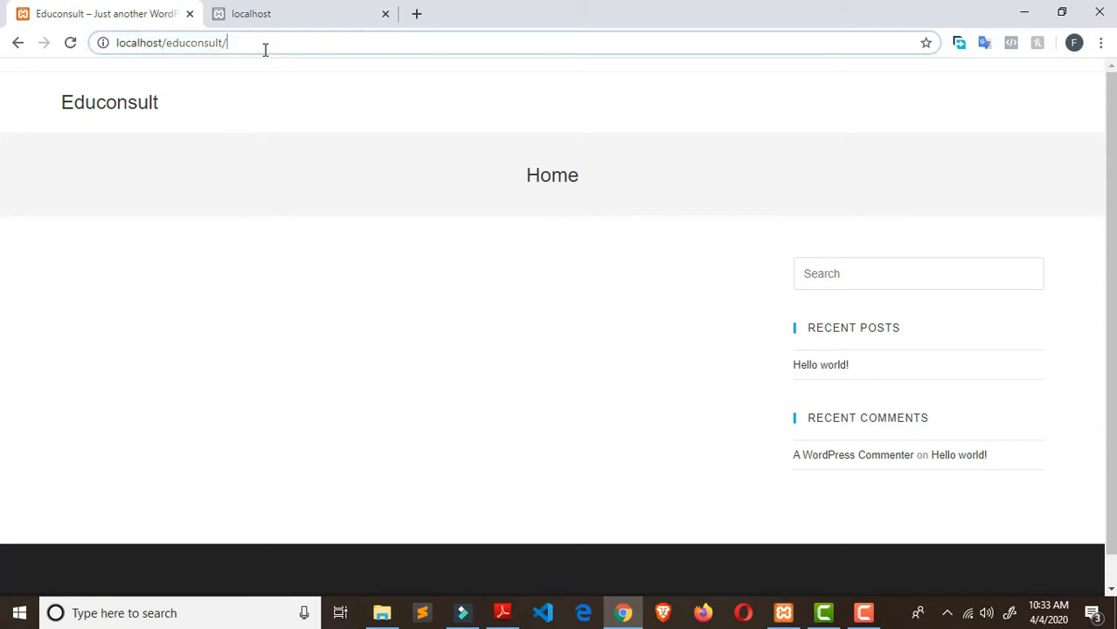
type("WP-A")
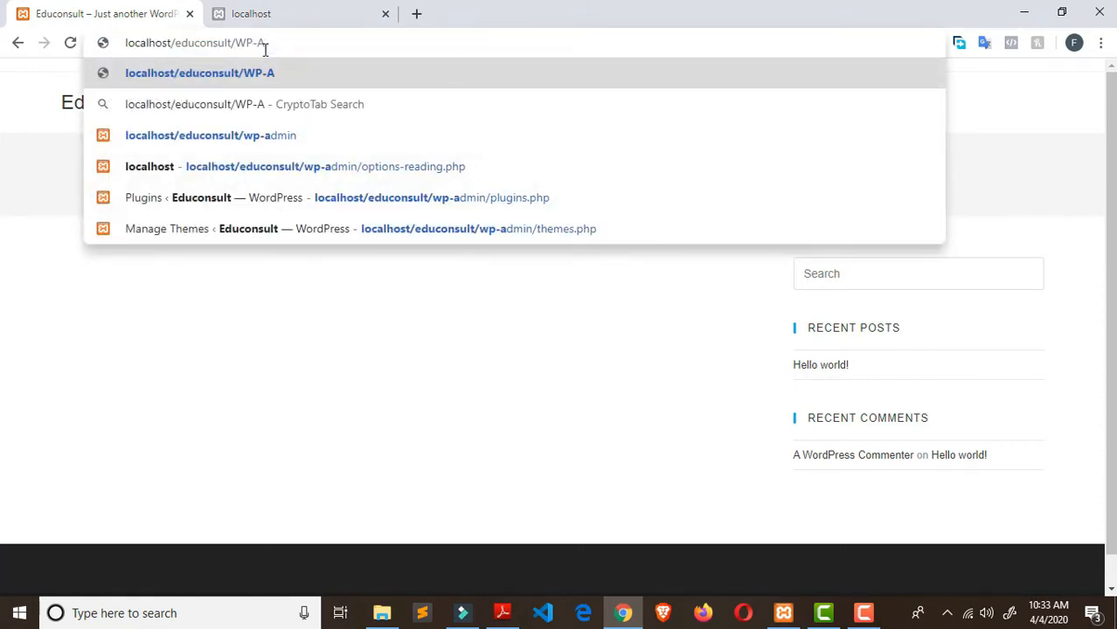
type("DMIN")
key("BackSpace")
key("BackSpace")
key("BackSpace")
key("BackSpace")
key("BackSpace")
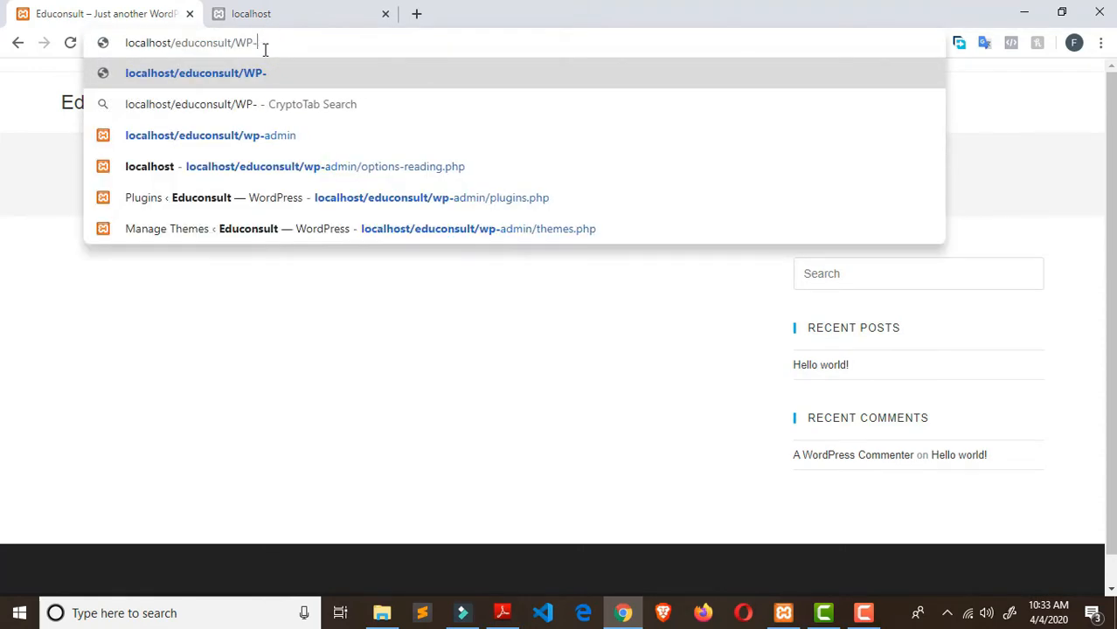
key("BackSpace")
key("BackSpace")
key("BackSpace")
type("wp")
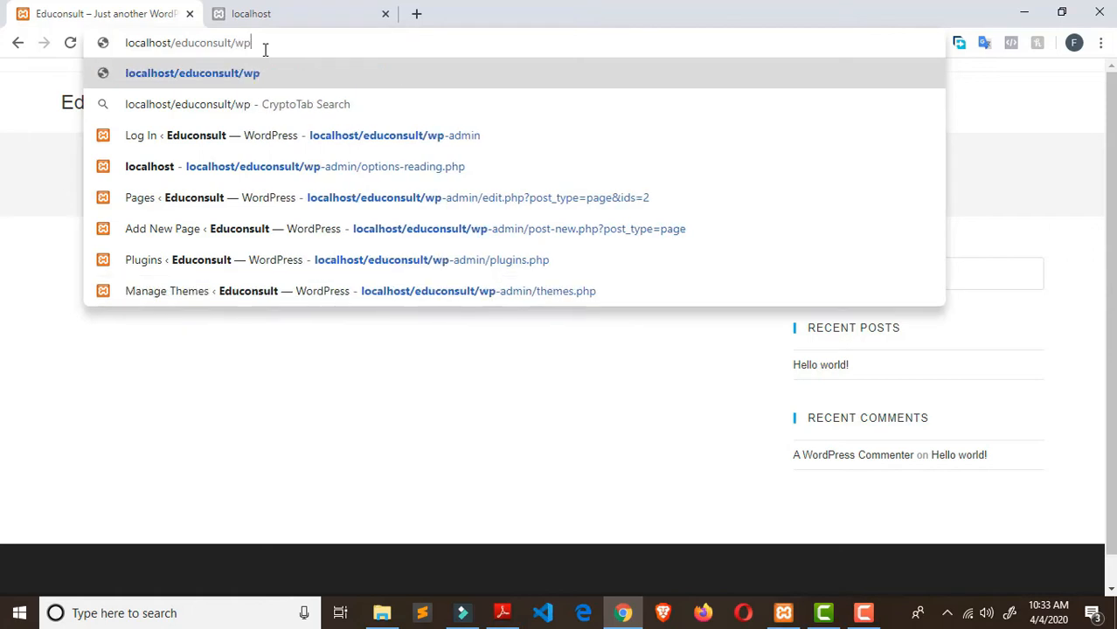
type("-admin")
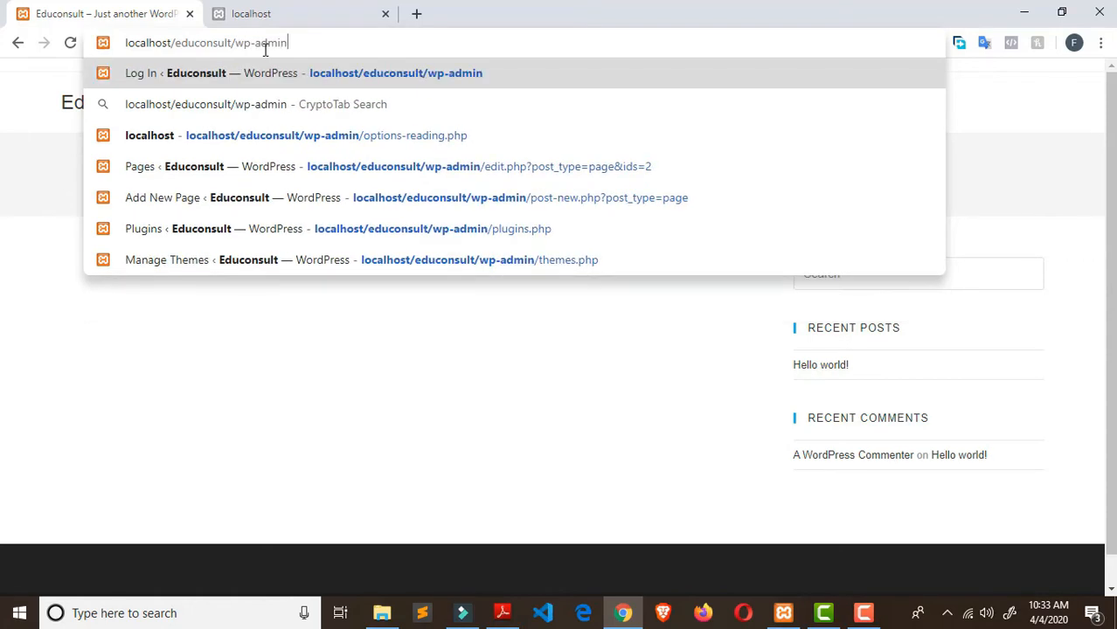
key("Return")
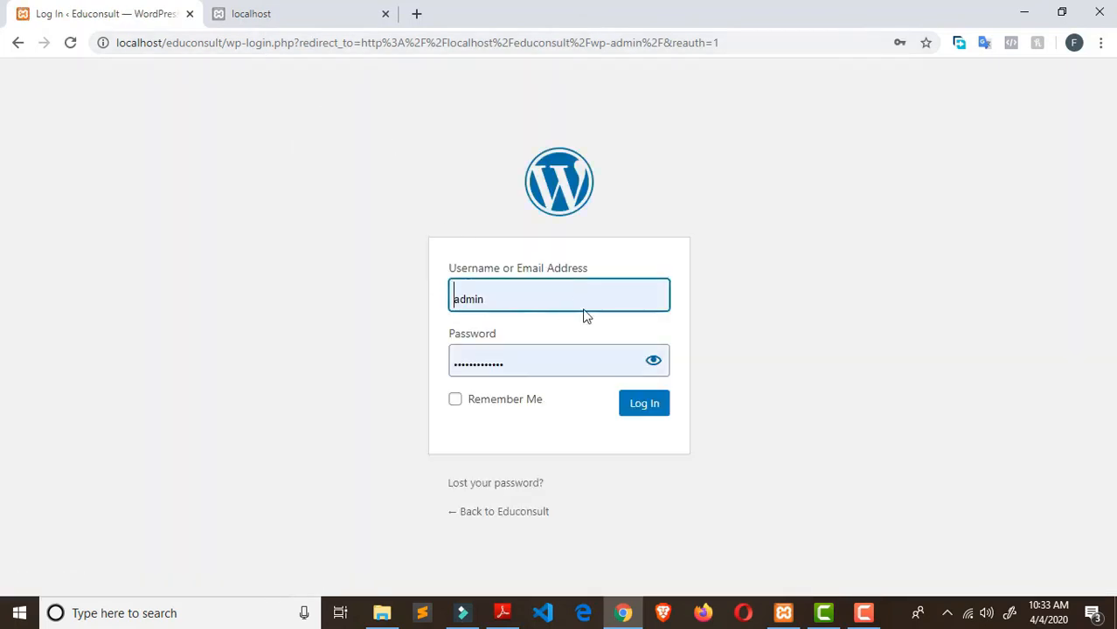
left_click(662, 408)
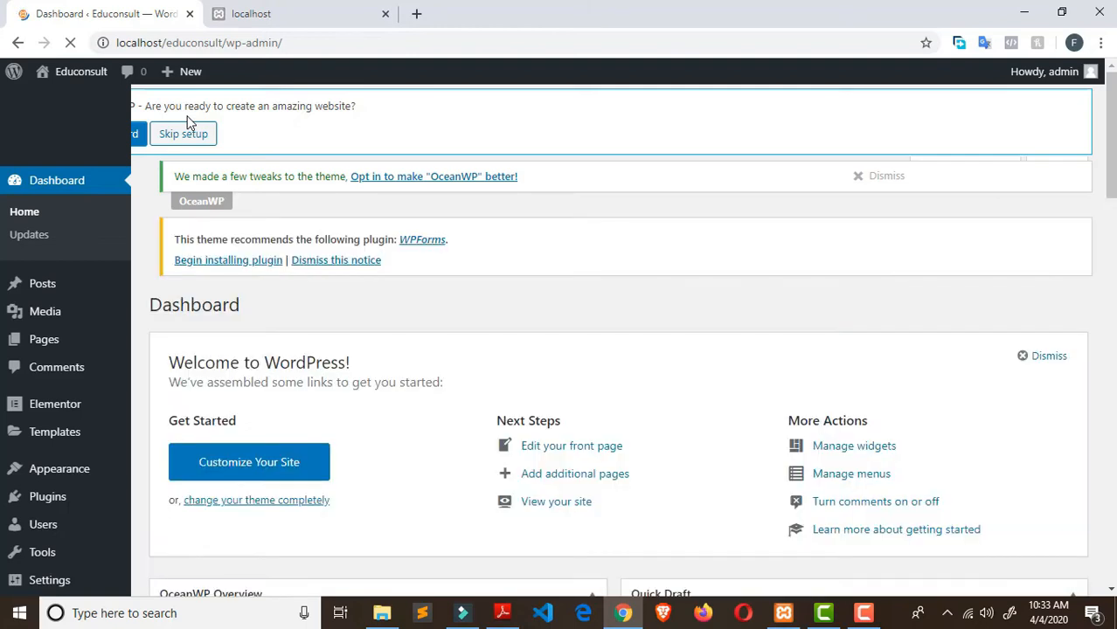
Load the site's front end at localhost/educonsult/ in the second browser tab
scroll(22, 254, "down", 2)
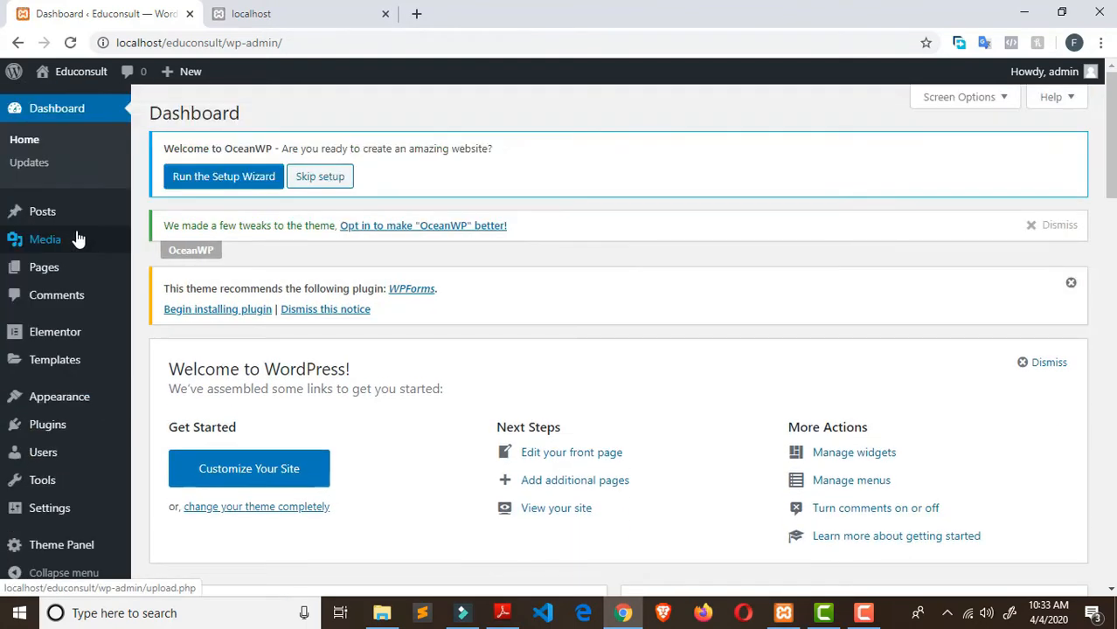
mouse_move(77, 239)
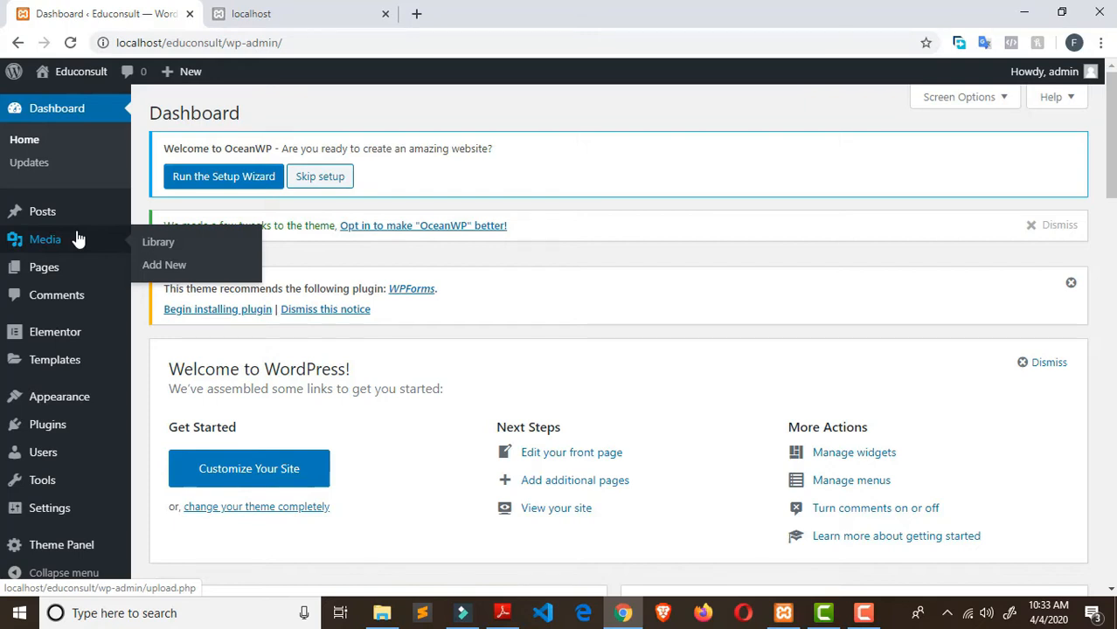
left_click(302, 14)
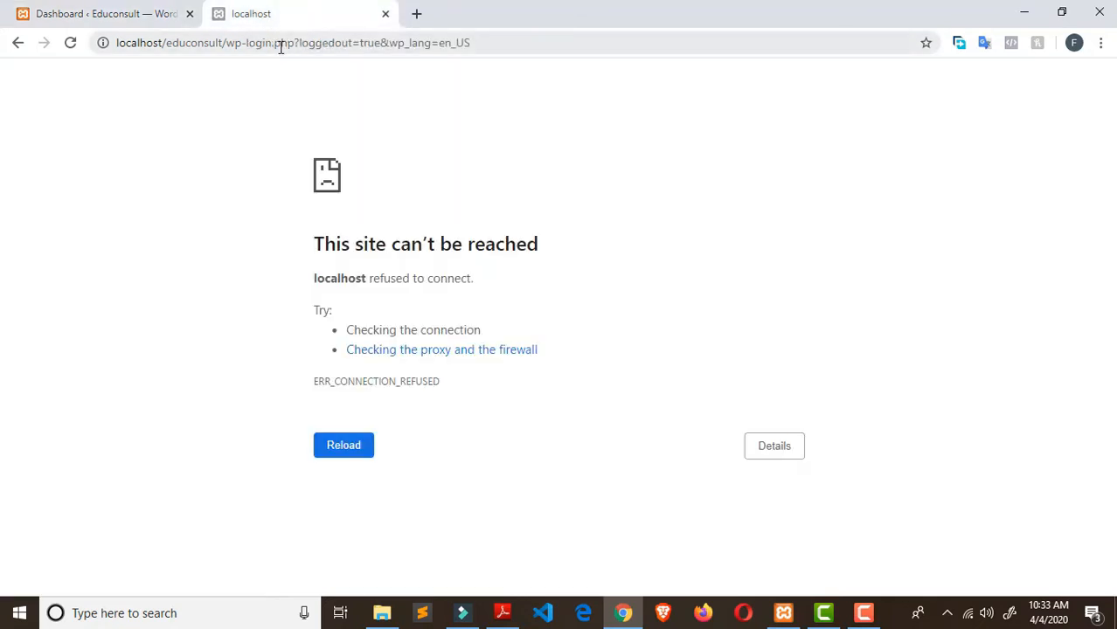
left_click_drag(229, 42, 603, 58)
key("BackSpace")
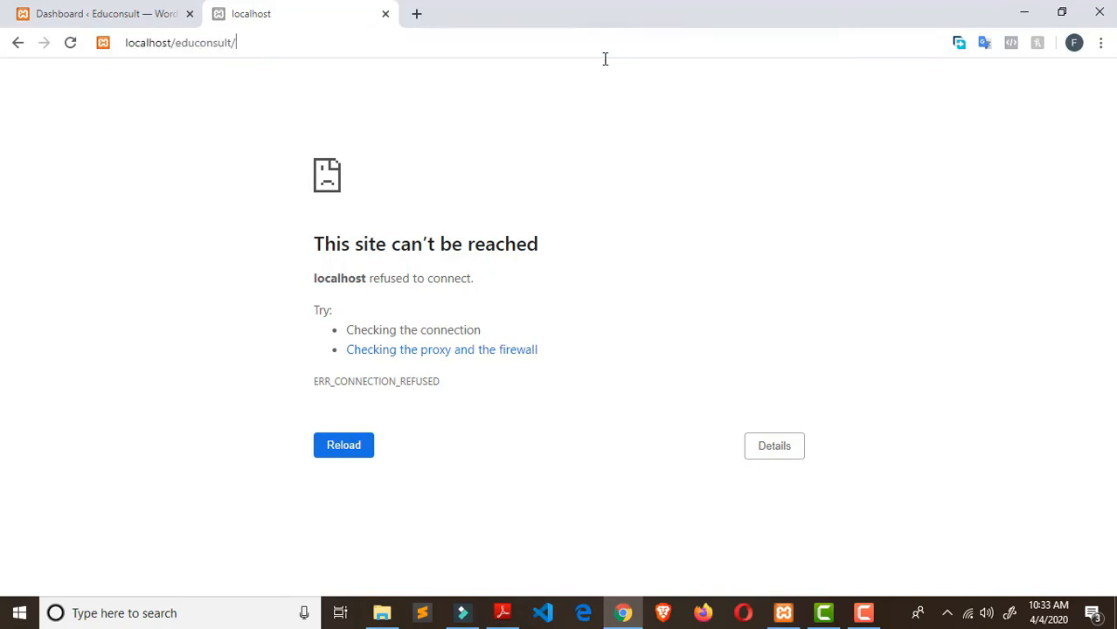
key("BackSpace")
key("Return")
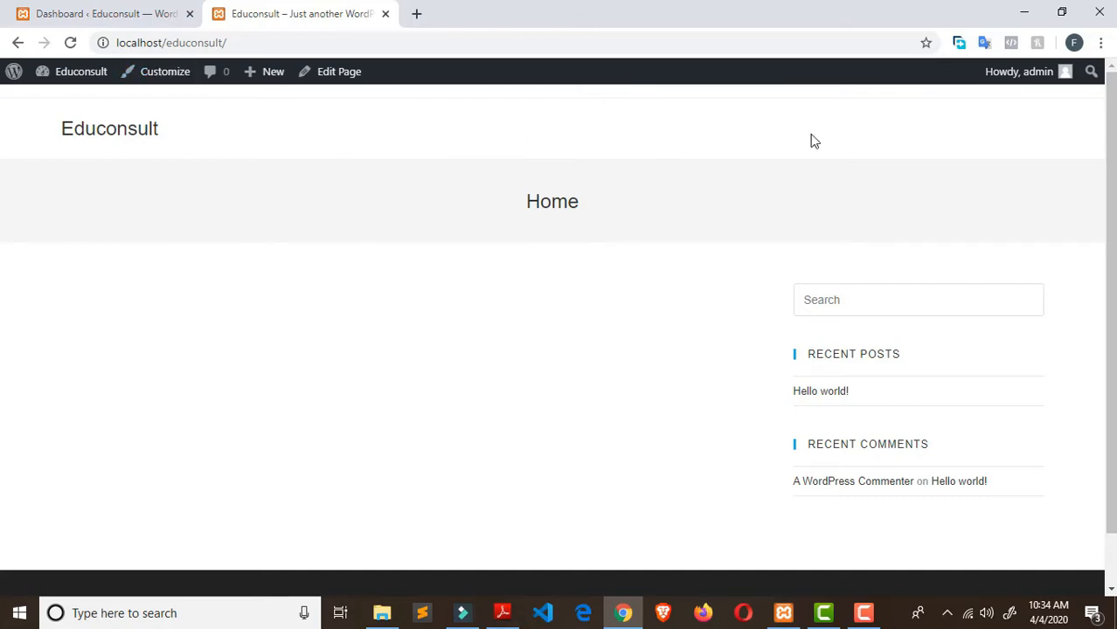
Return to the WordPress dashboard tab and open the page for managing the site's navigation menus
left_click(107, 10)
scroll(103, 269, "down", 5)
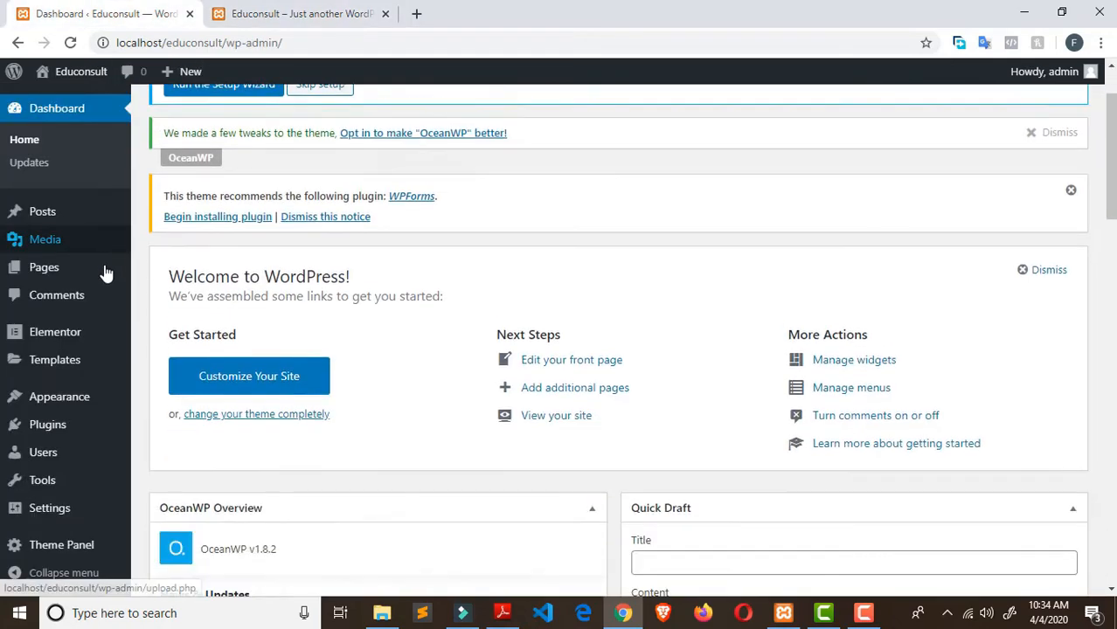
mouse_move(81, 397)
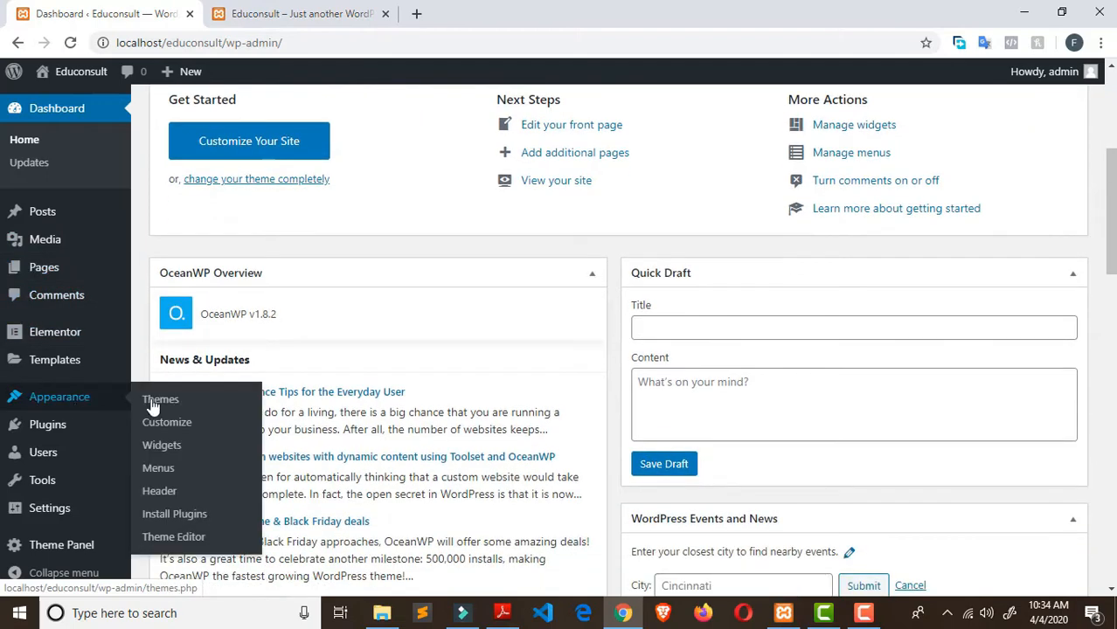
left_click(174, 469)
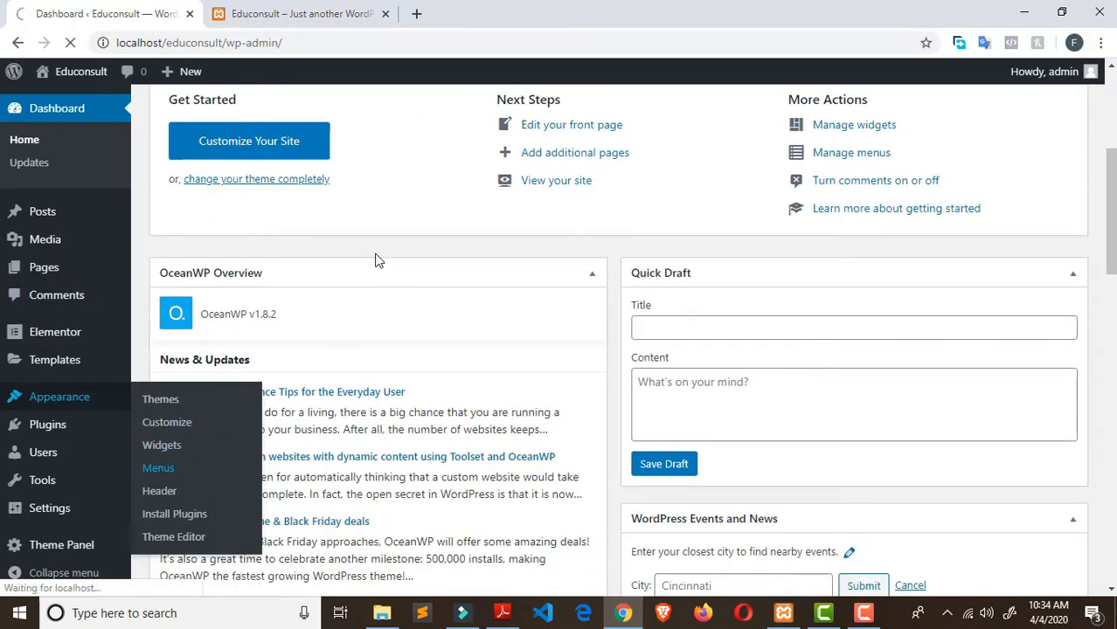
Create a navigation menu named Main Menu
scroll(444, 249, "down", 5)
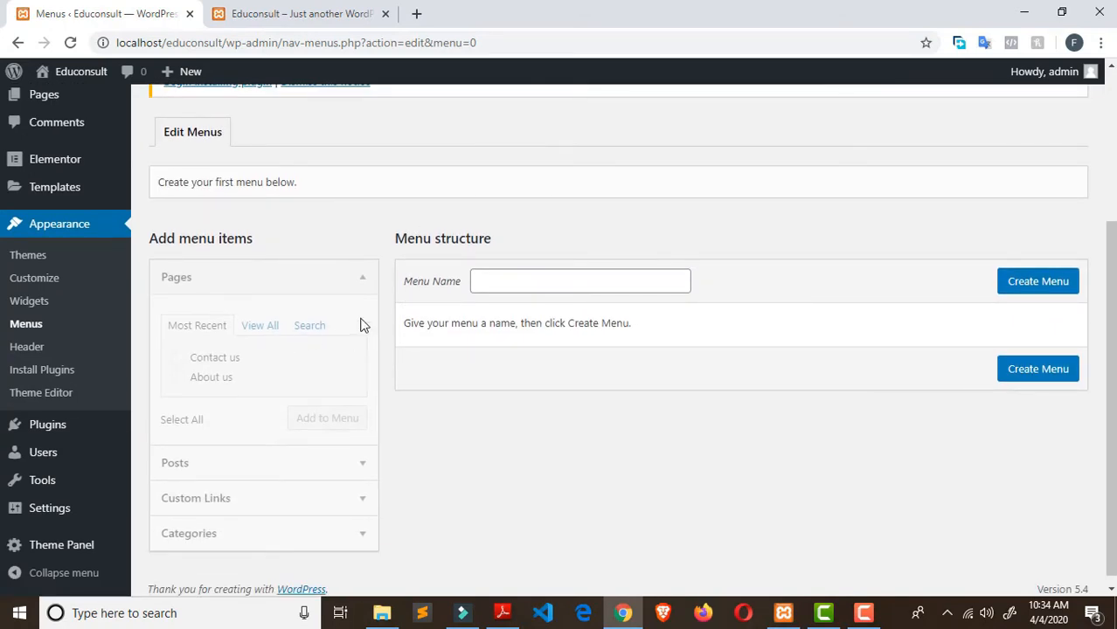
scroll(398, 311, "down", 1)
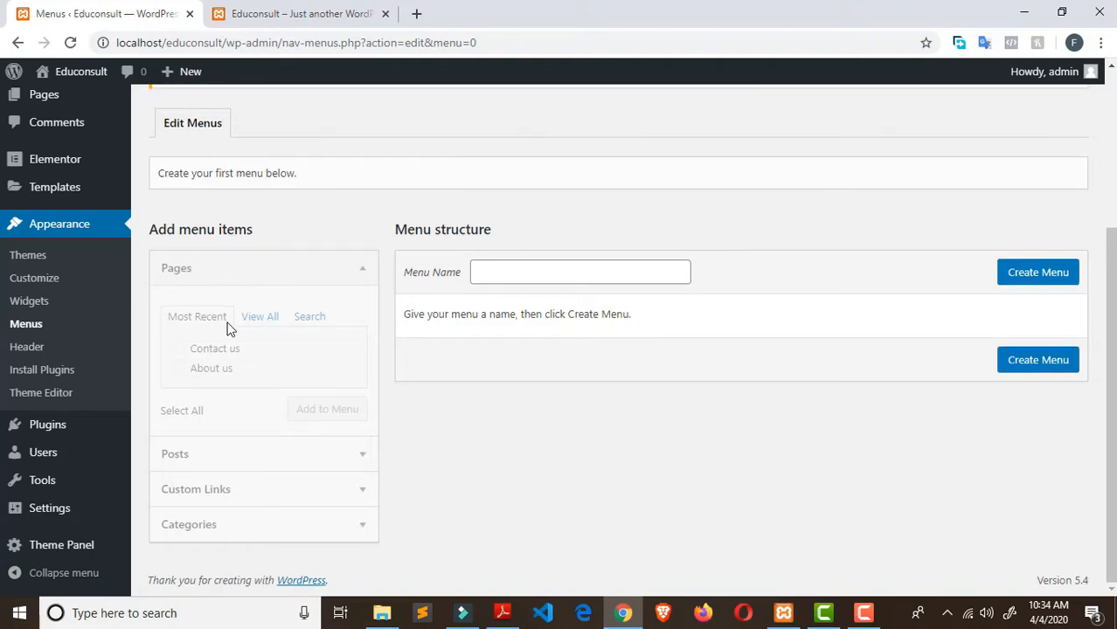
scroll(253, 402, "up", 3)
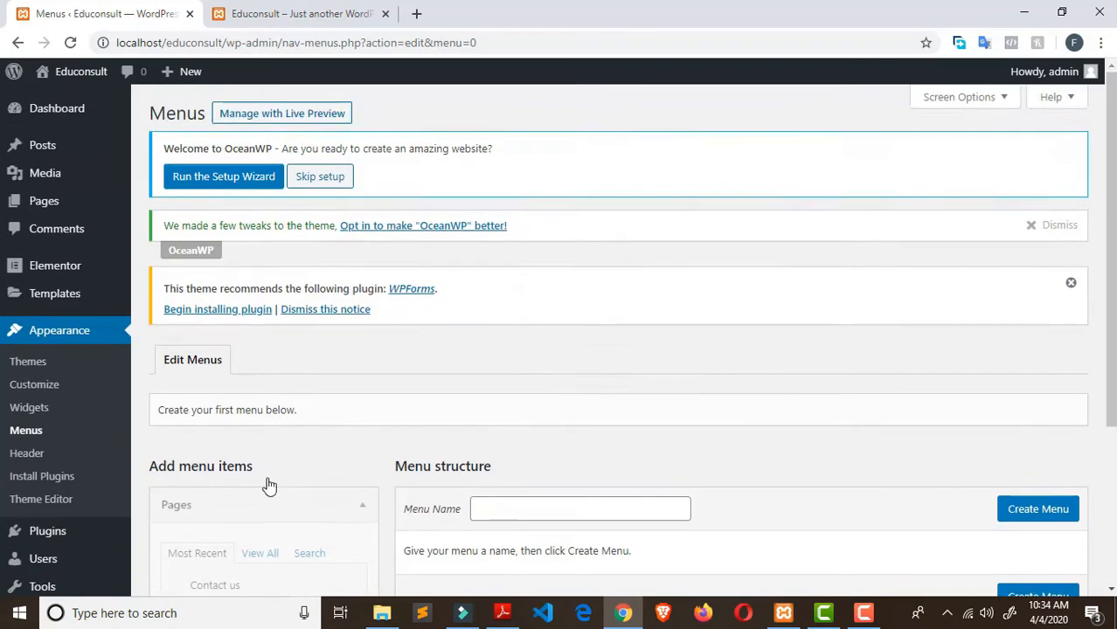
scroll(263, 472, "down", 3)
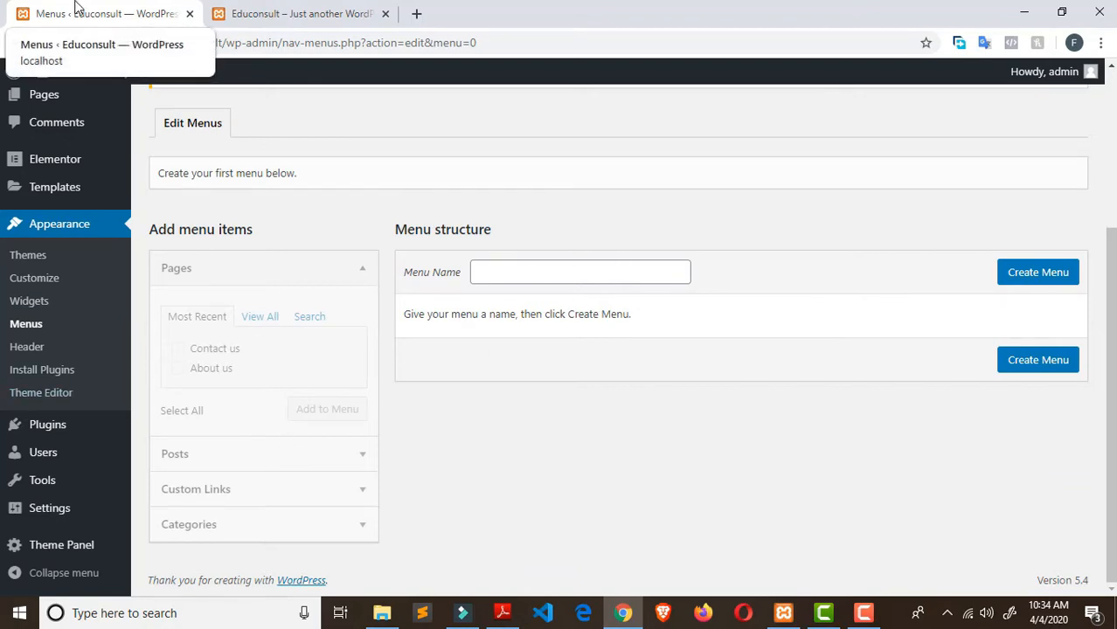
left_click(516, 267)
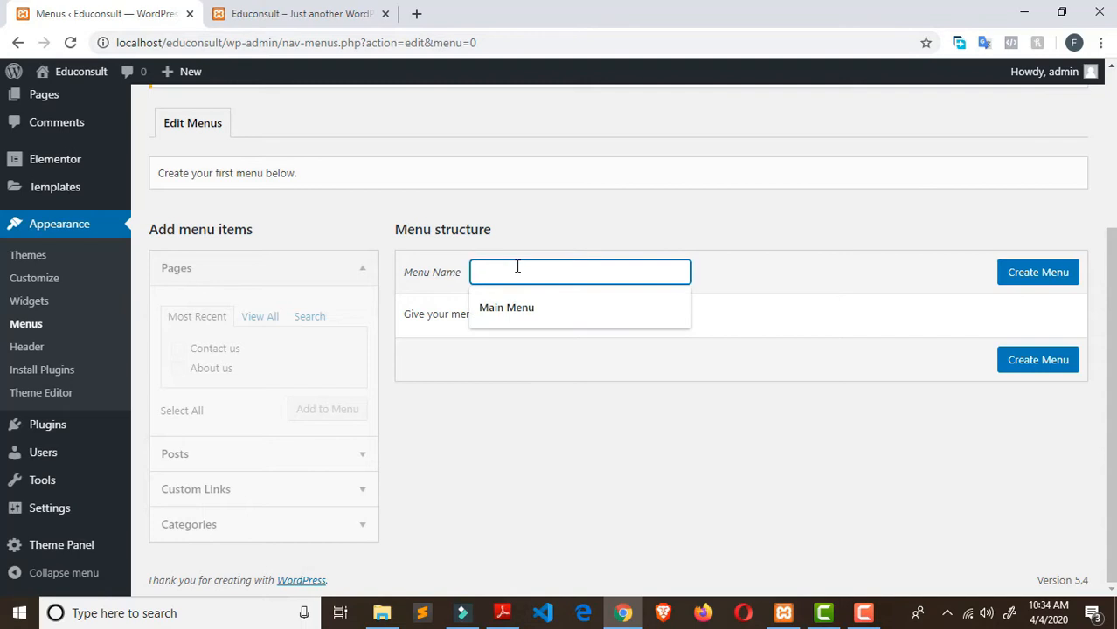
left_click(537, 308)
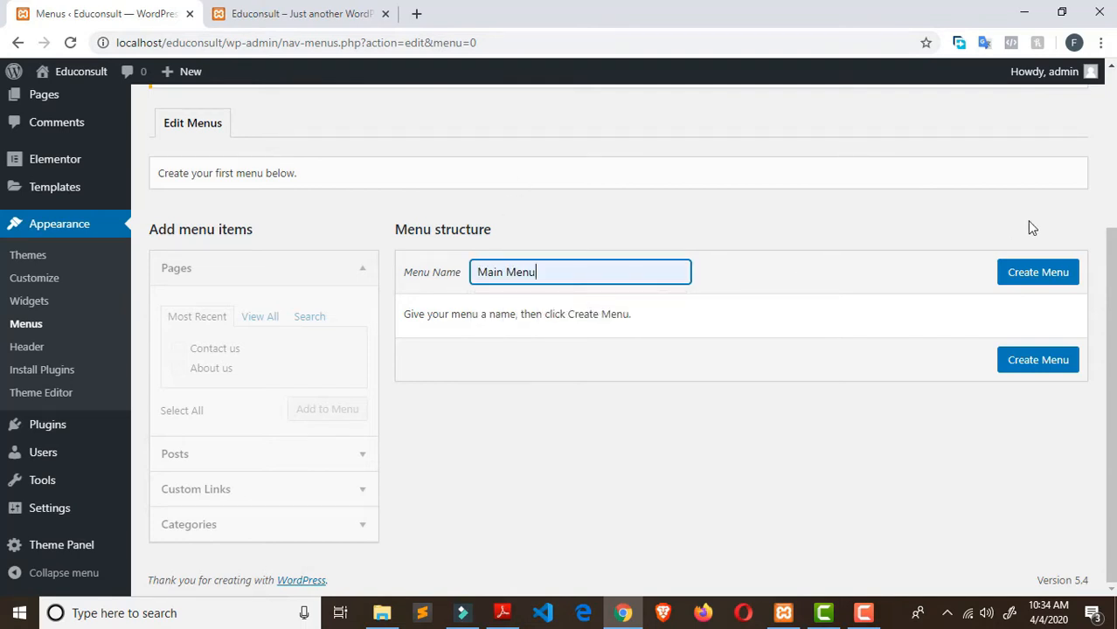
left_click(1038, 278)
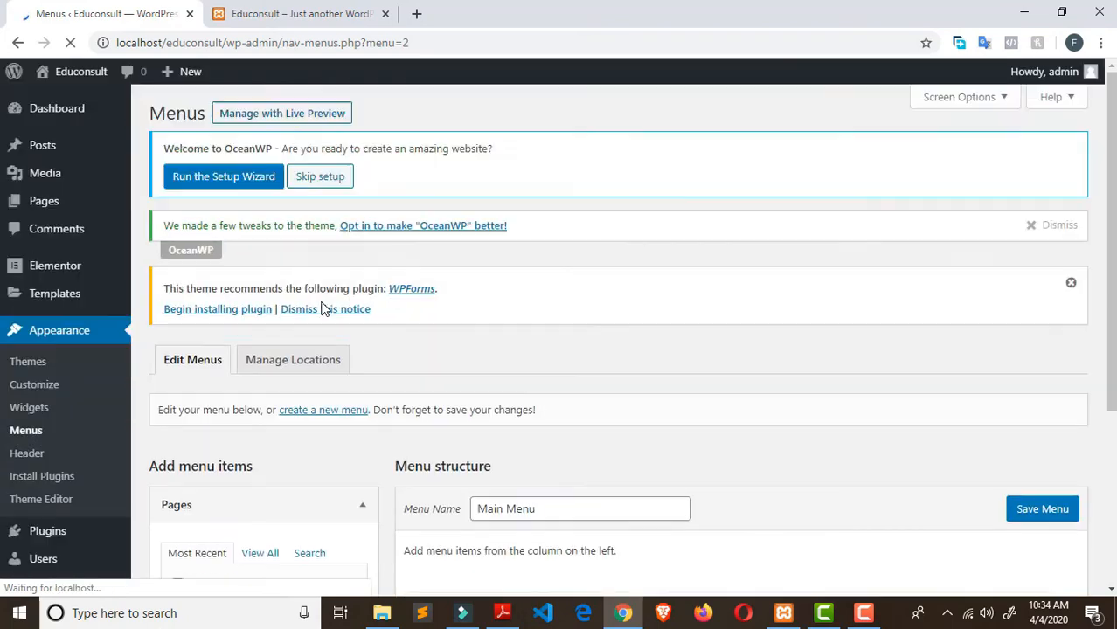
Assign Main Menu to the Main and Mobile (optional) display locations
scroll(320, 356, "down", 3)
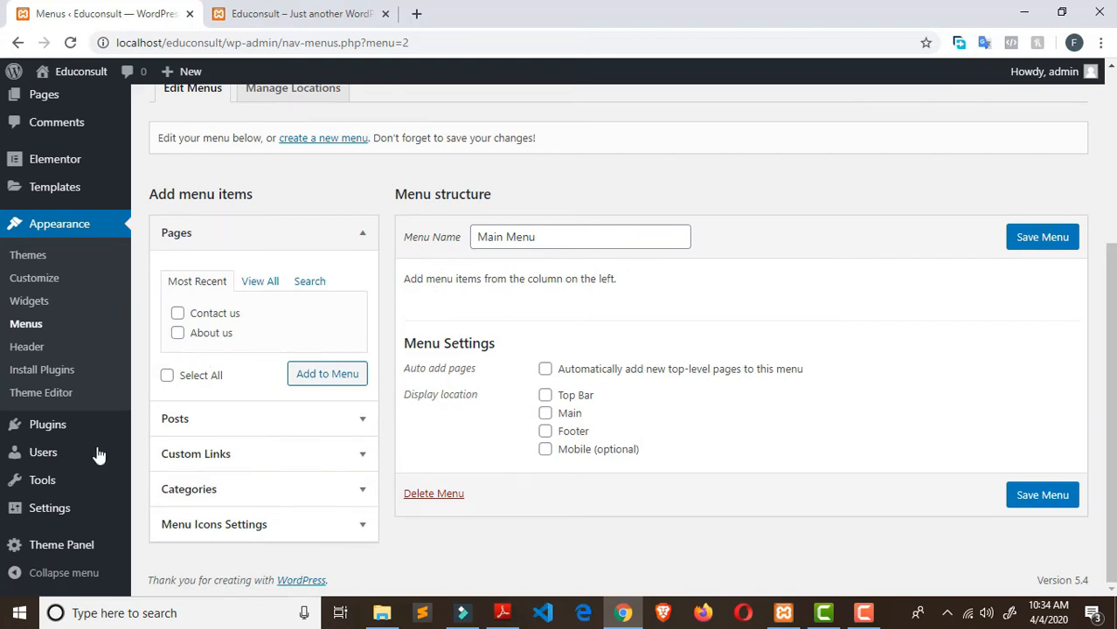
scroll(599, 467, "up", 2)
scroll(619, 437, "down", 1)
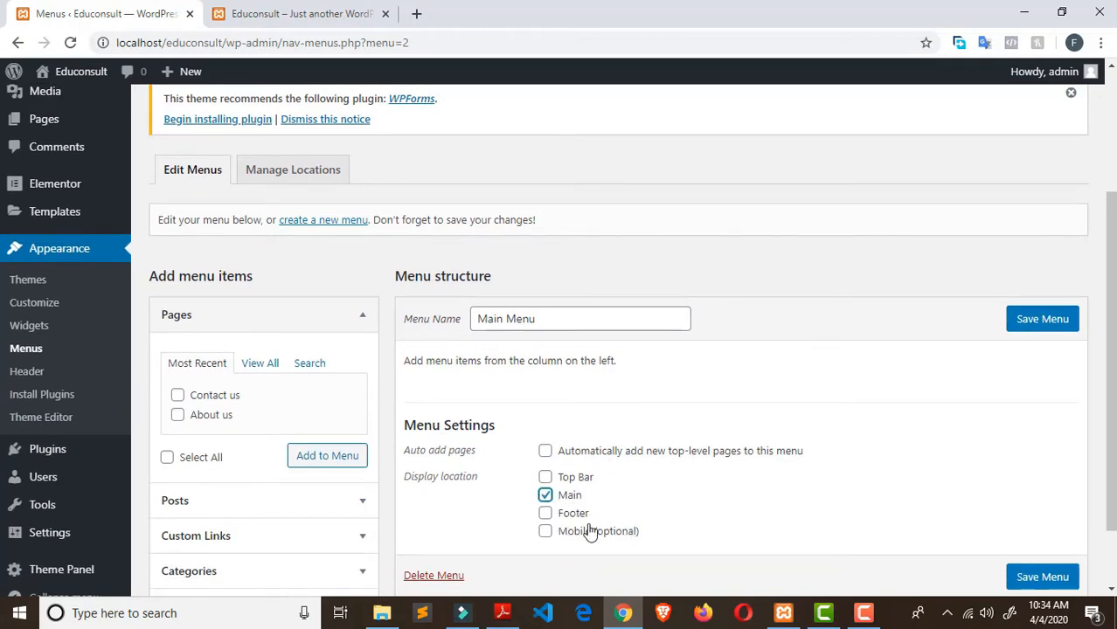
left_click(546, 533)
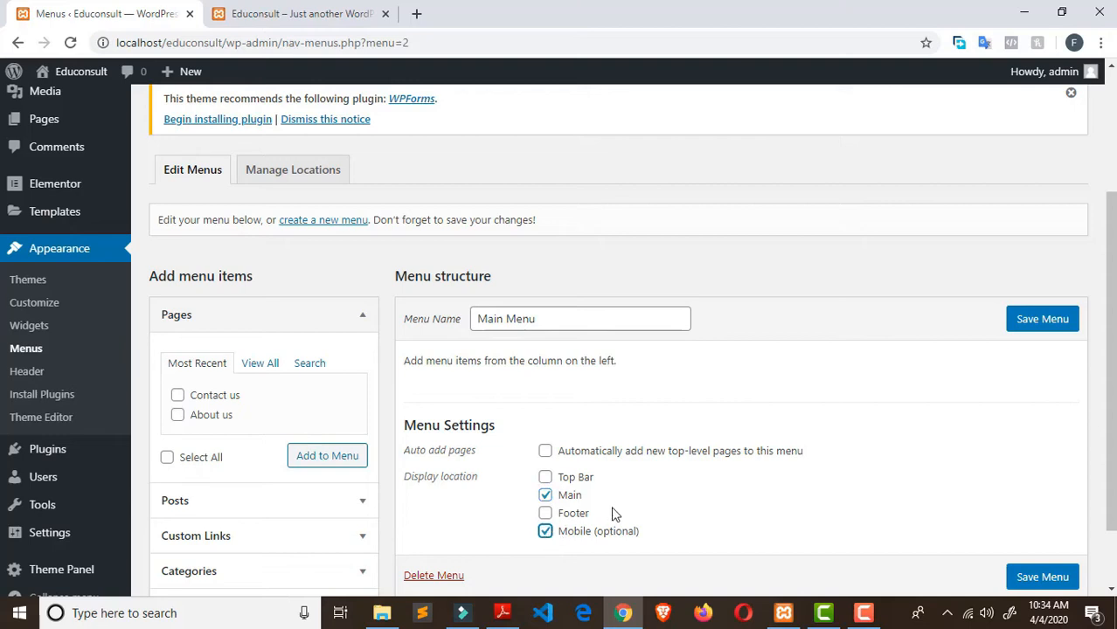
scroll(829, 509, "down", 1)
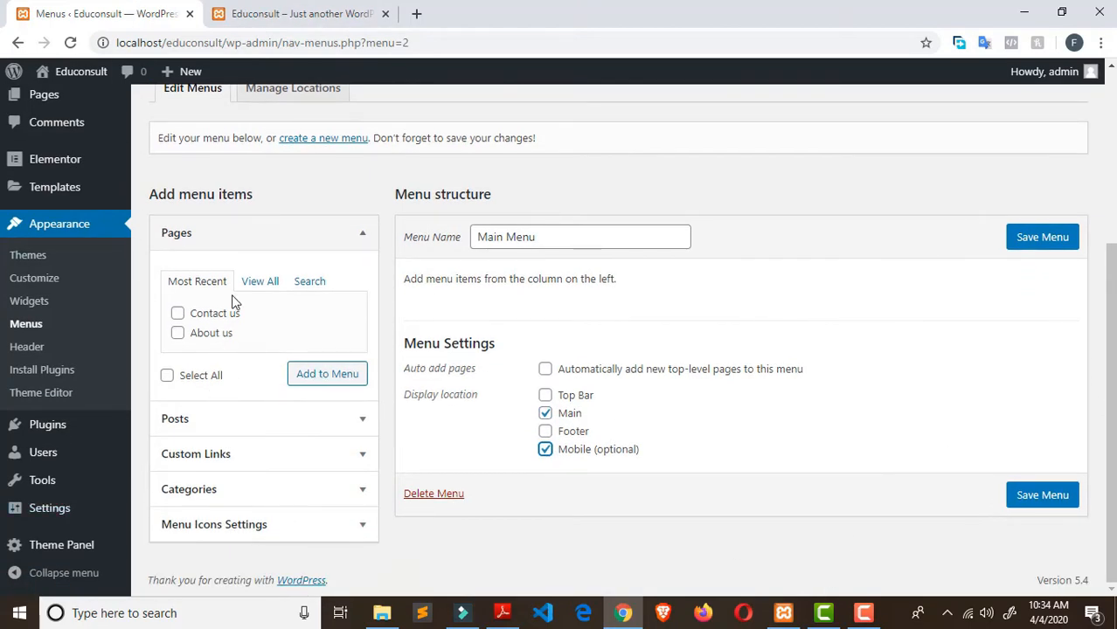
Look through the Pages, Posts, Custom Links, Categories and Menu Icons Settings sections available for adding menu items
left_click(364, 236)
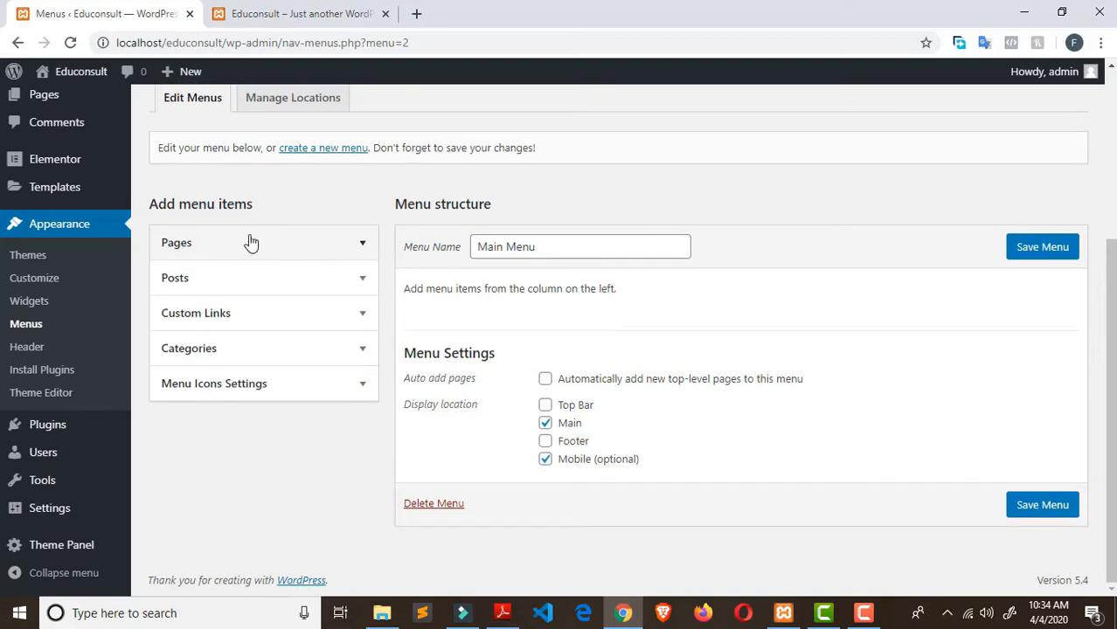
left_click(364, 281)
left_click(364, 282)
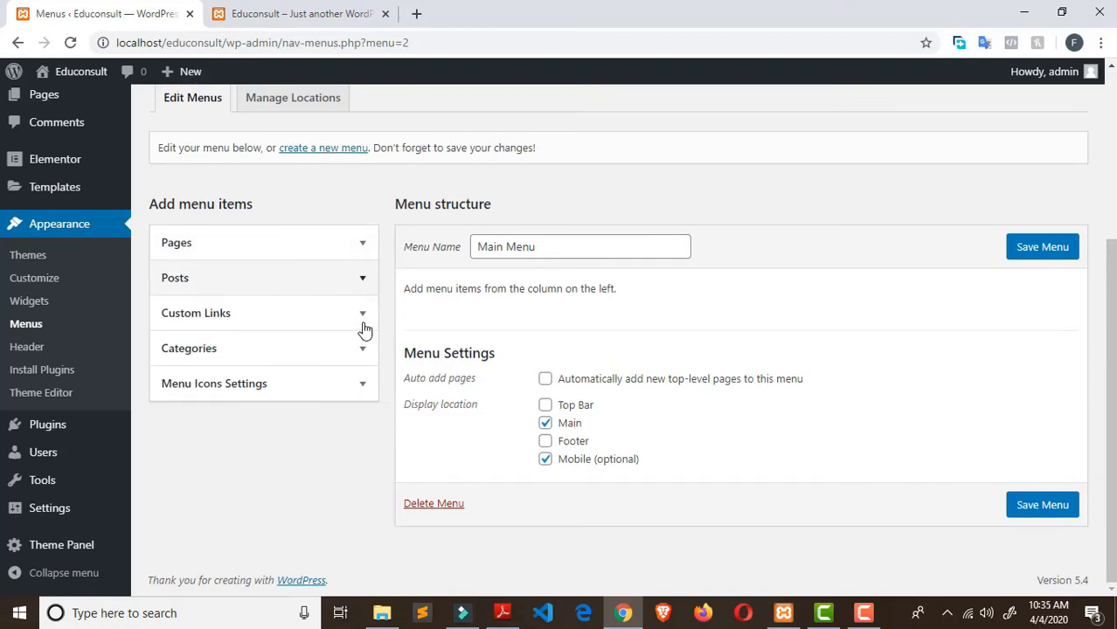
left_click(365, 320)
left_click(367, 323)
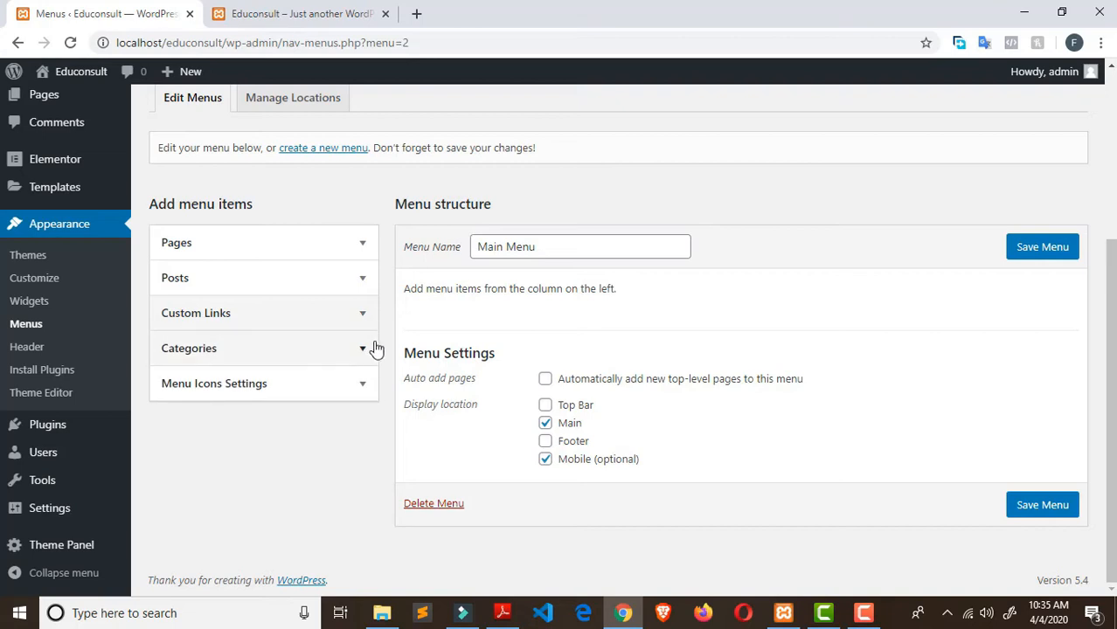
left_click(368, 349)
left_click(366, 351)
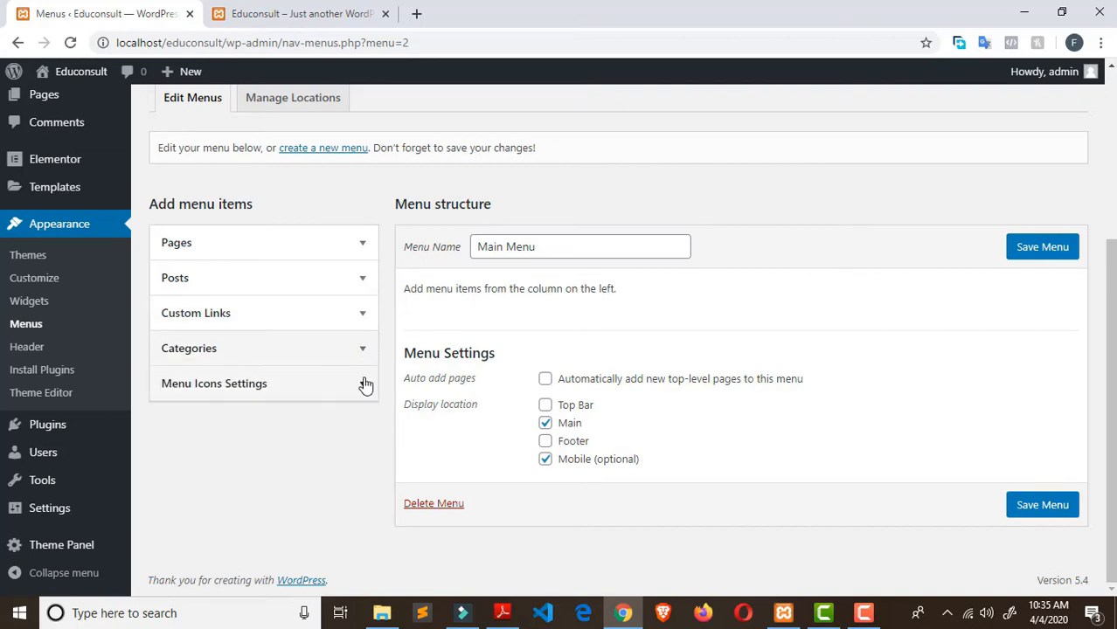
left_click(365, 381)
left_click(364, 378)
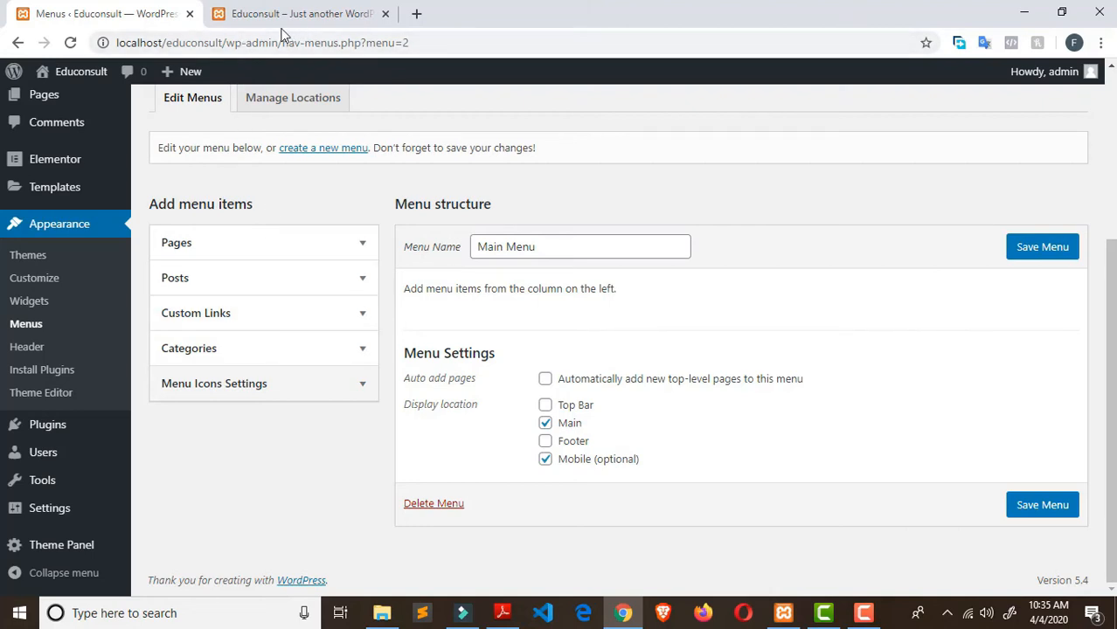
Add the Home, About us and Contact us pages from the full page list to Main Menu
left_click(358, 242)
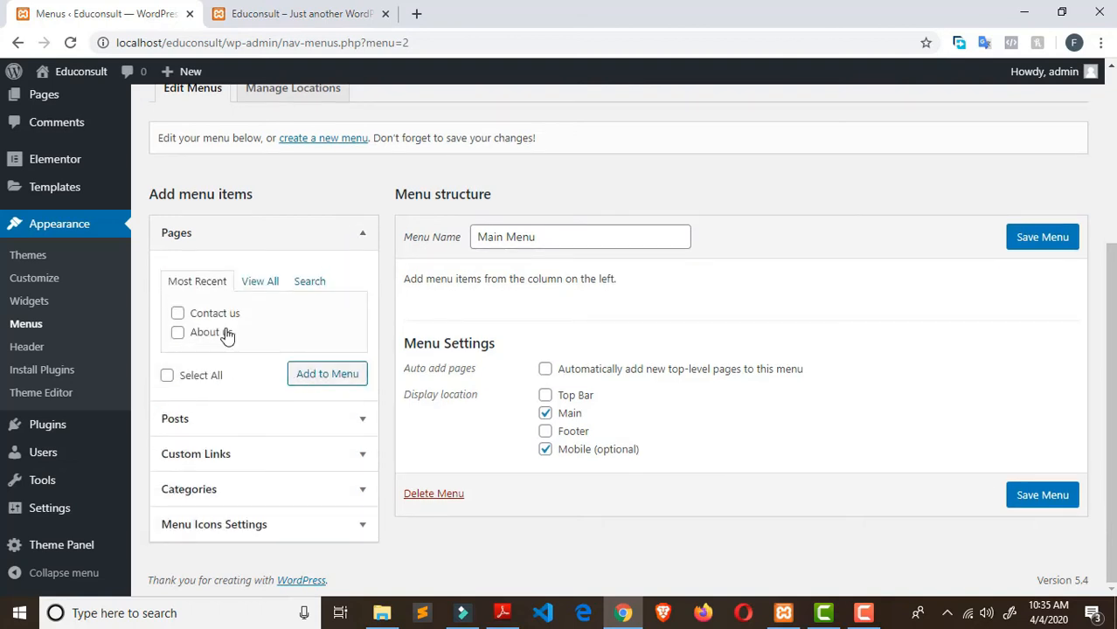
scroll(259, 315, "up", 2)
scroll(255, 420, "down", 1)
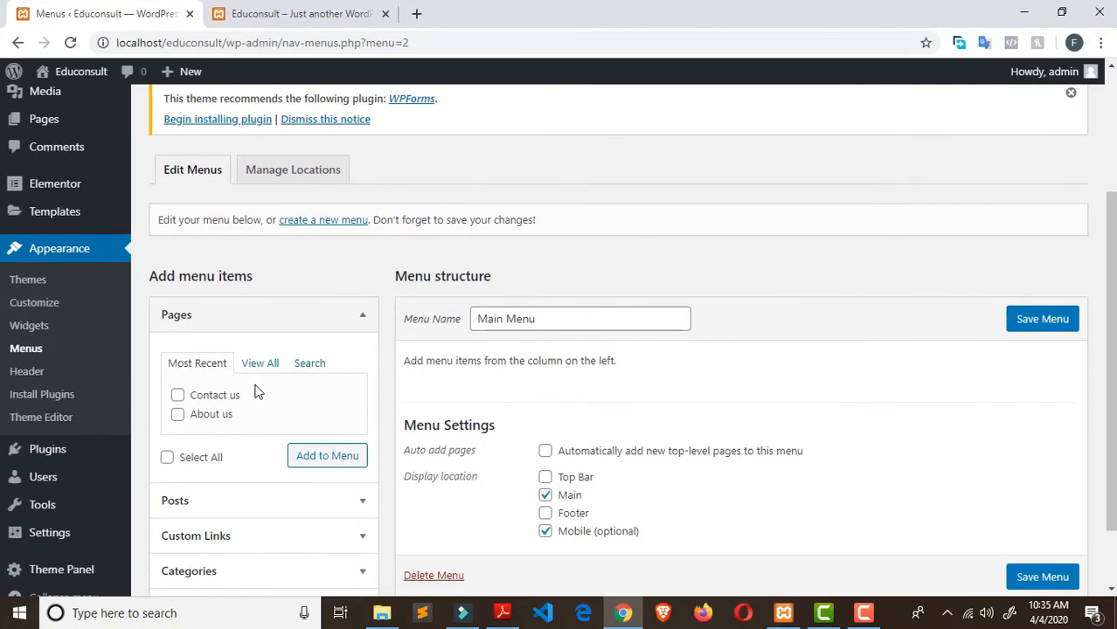
left_click(260, 363)
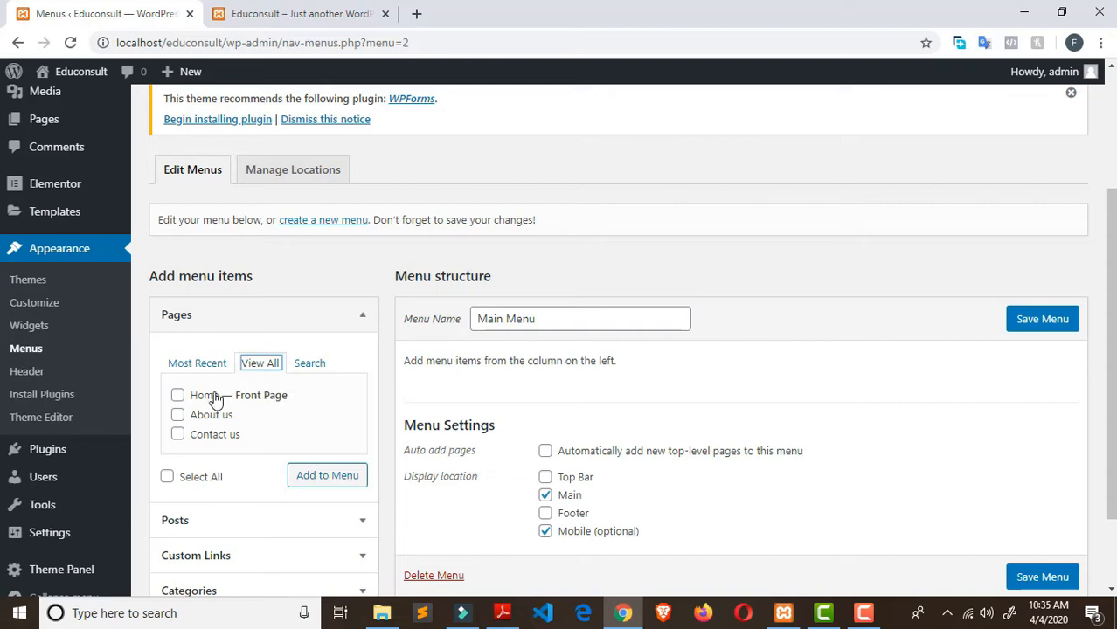
left_click(178, 395)
left_click(177, 415)
left_click(178, 436)
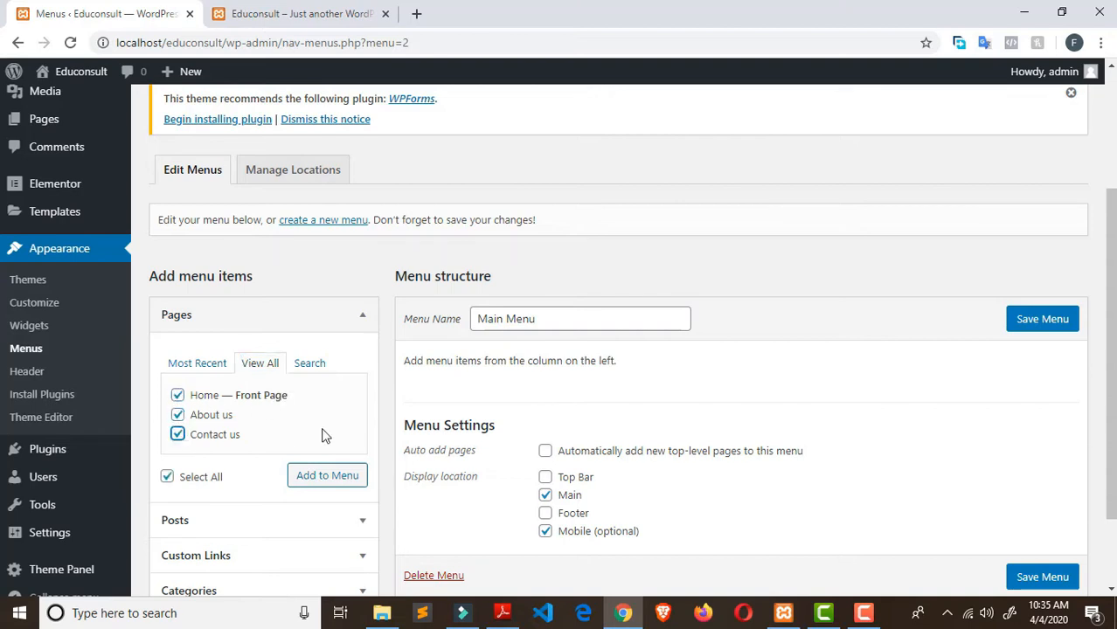
left_click(339, 477)
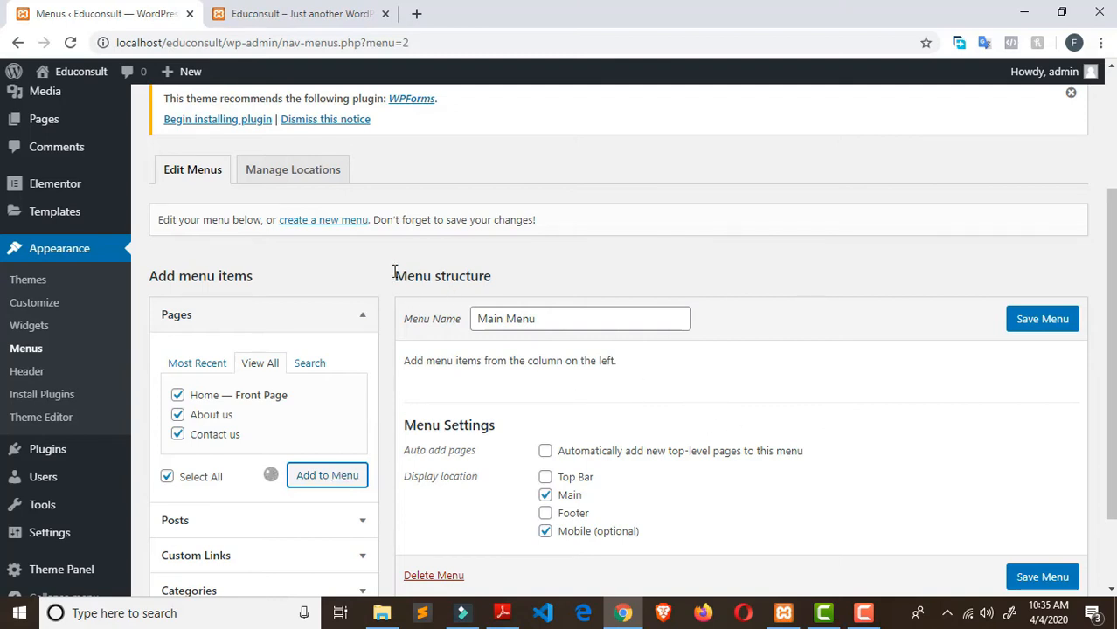
Review the menu structure and save Main Menu
left_click_drag(394, 273, 518, 282)
scroll(586, 370, "down", 2)
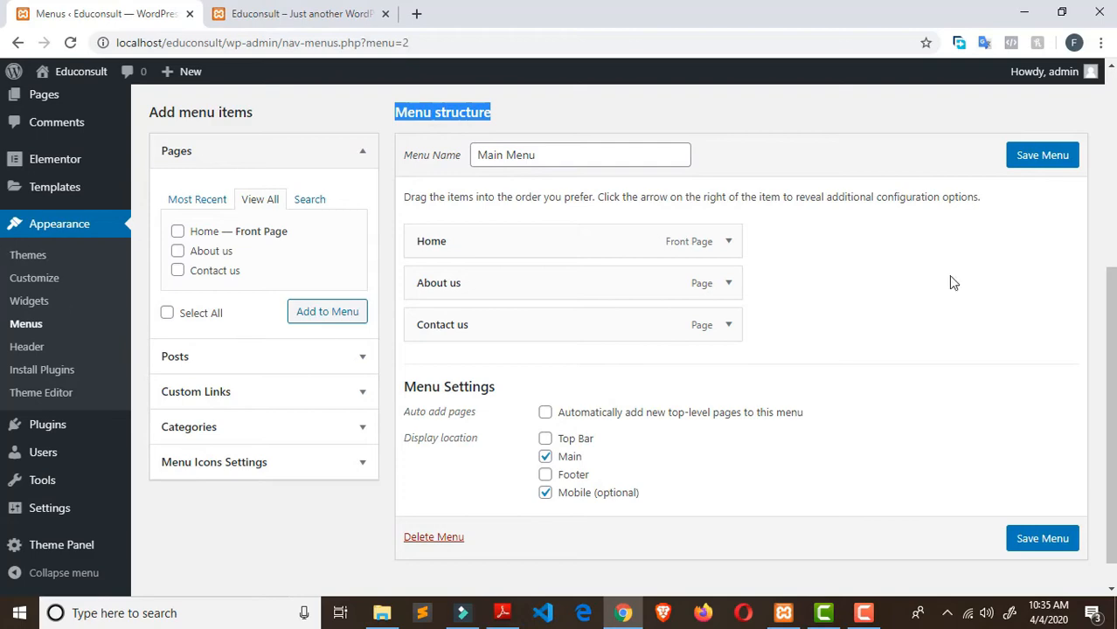
scroll(974, 382, "down", 1)
left_click(1047, 503)
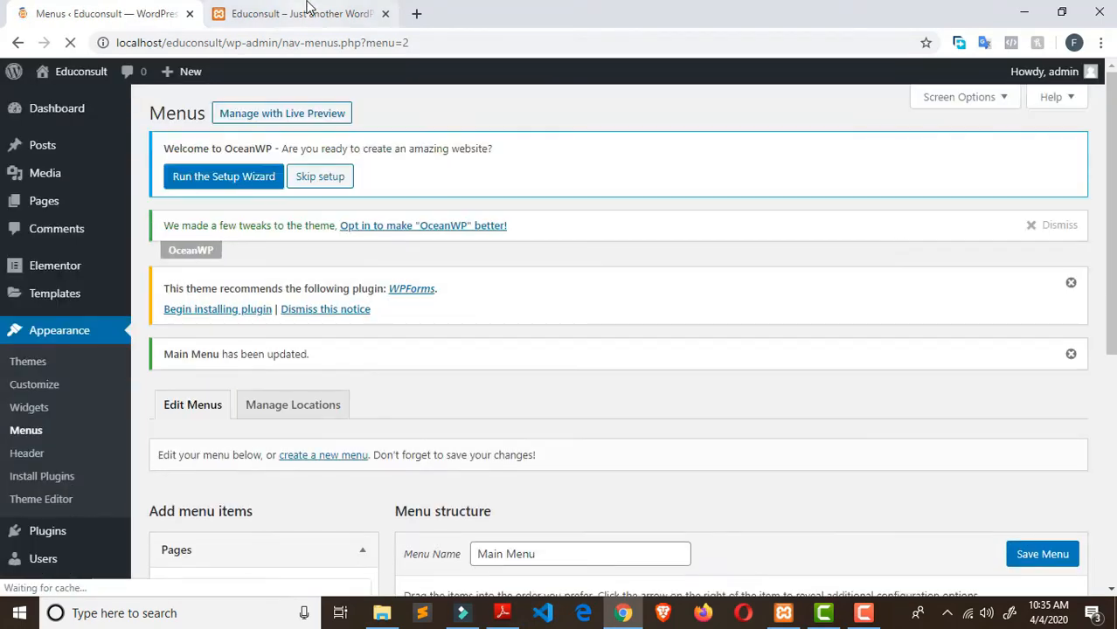
Reload the site's front end in the other browser tab and examine its header navigation against the Menus page
left_click(290, 23)
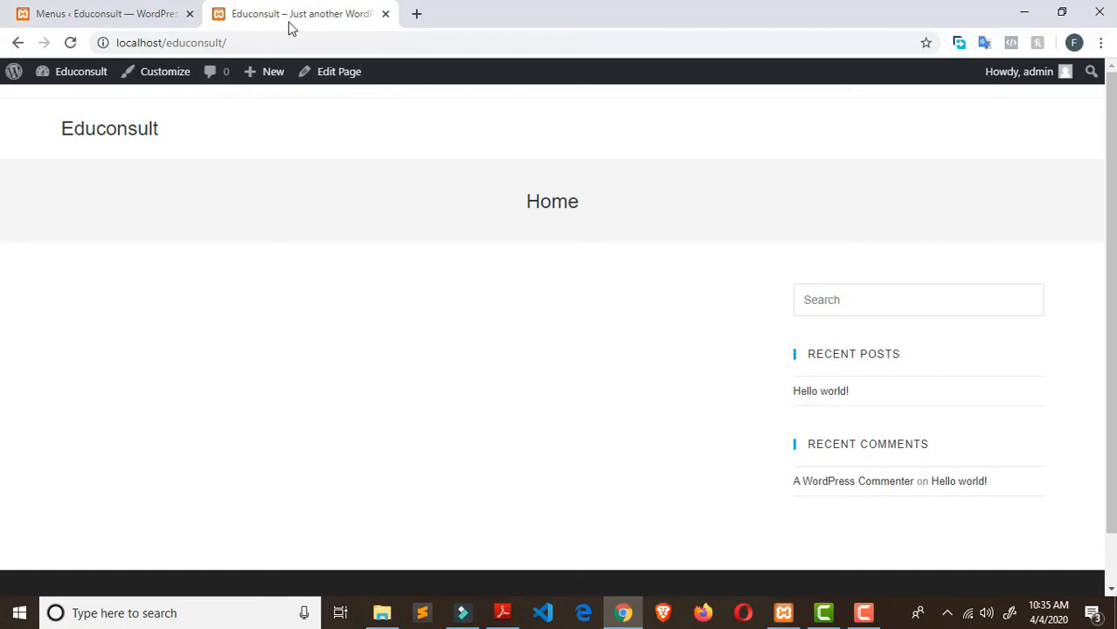
left_click(71, 42)
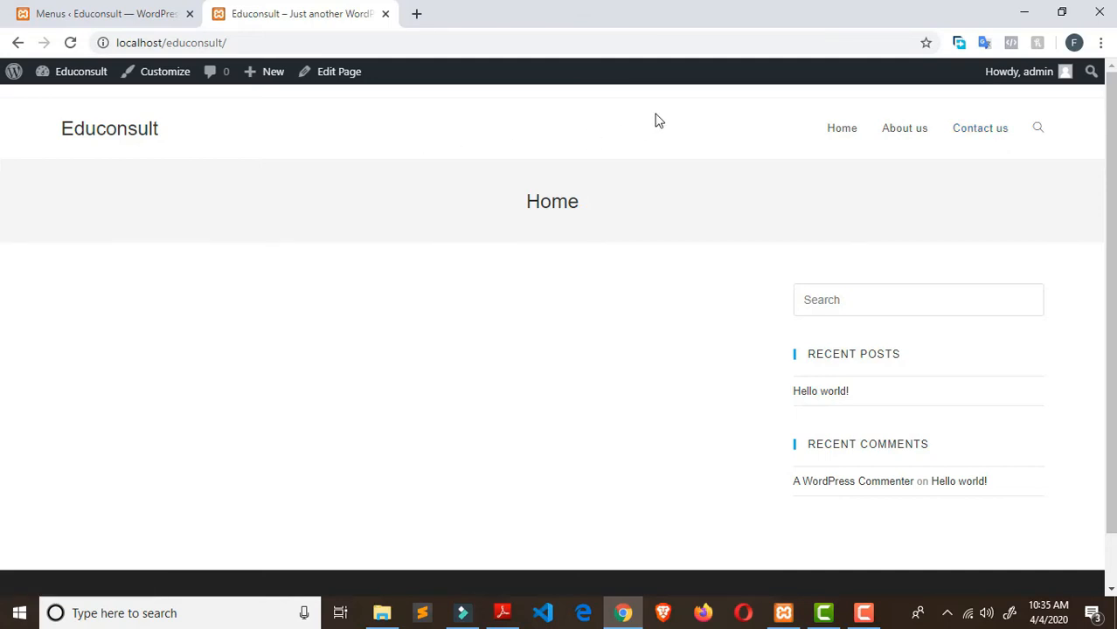
left_click(119, 18)
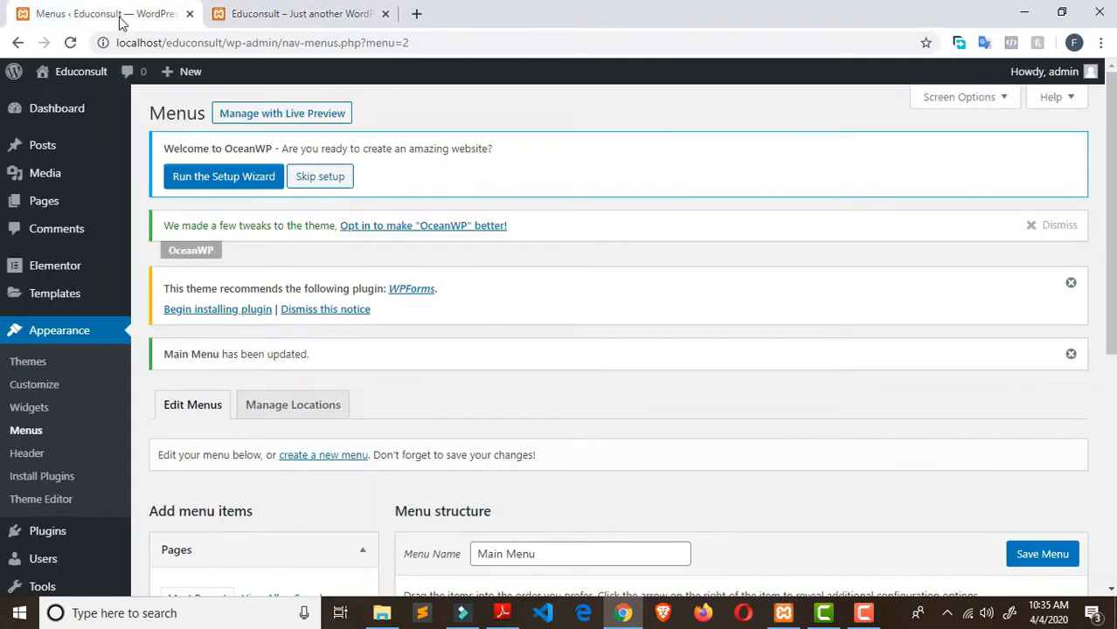
left_click(286, 13)
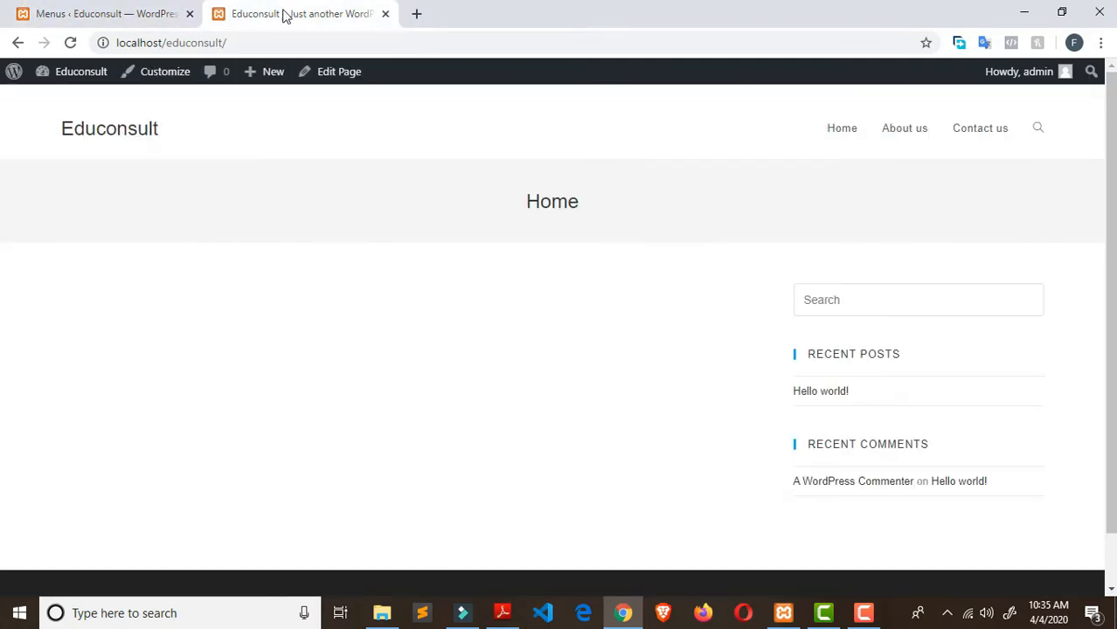
left_click(94, 14)
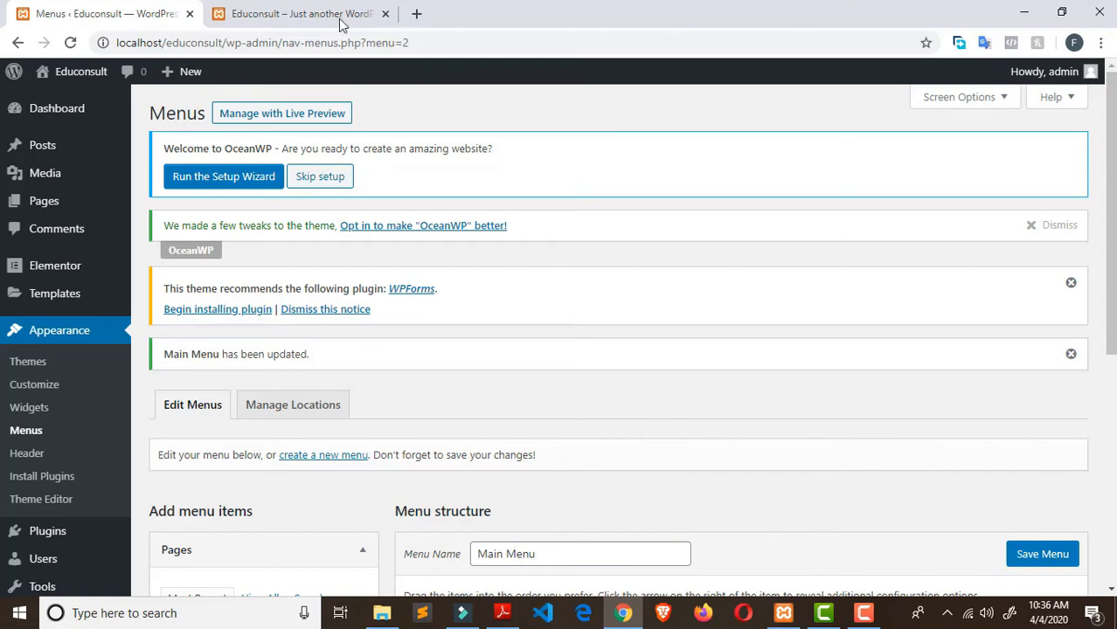
left_click(297, 14)
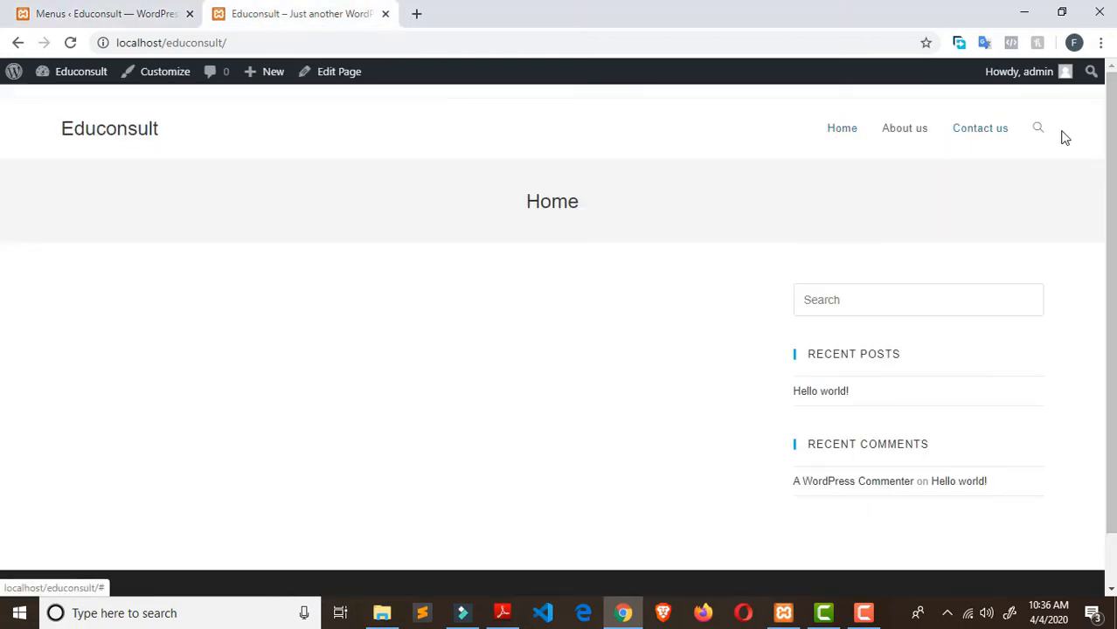
Back on the Menus page, change the Home menu item's navigation label to HOME and collapse its settings
left_click(160, 17)
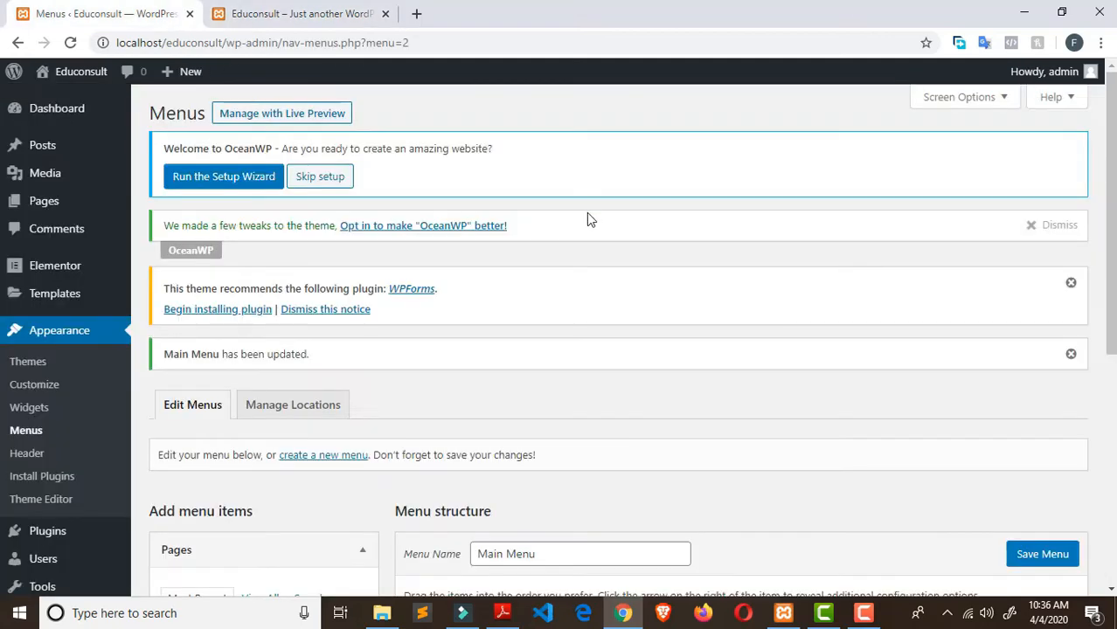
scroll(587, 218, "down", 3)
left_click(729, 398)
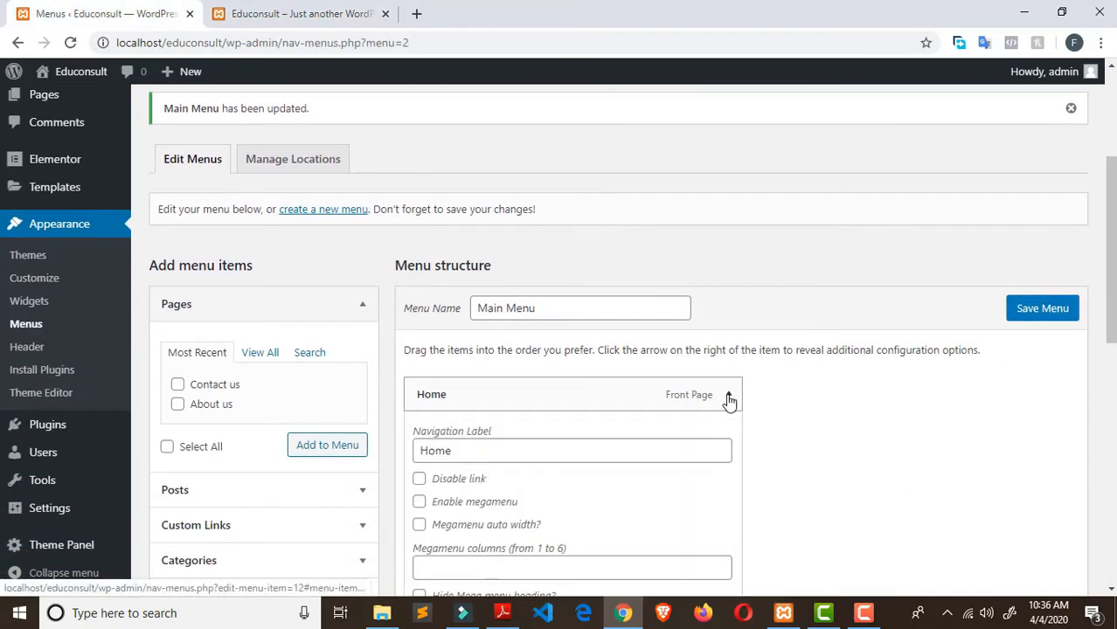
double_click(541, 452)
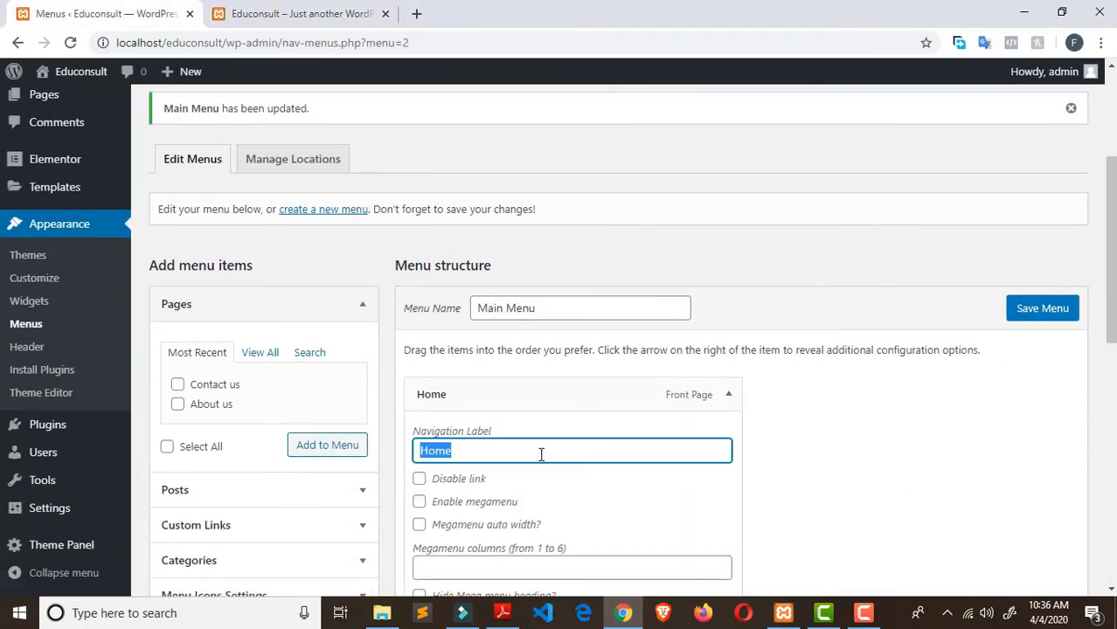
type("HOME")
key("BackSpace")
key("BackSpace")
key("BackSpace")
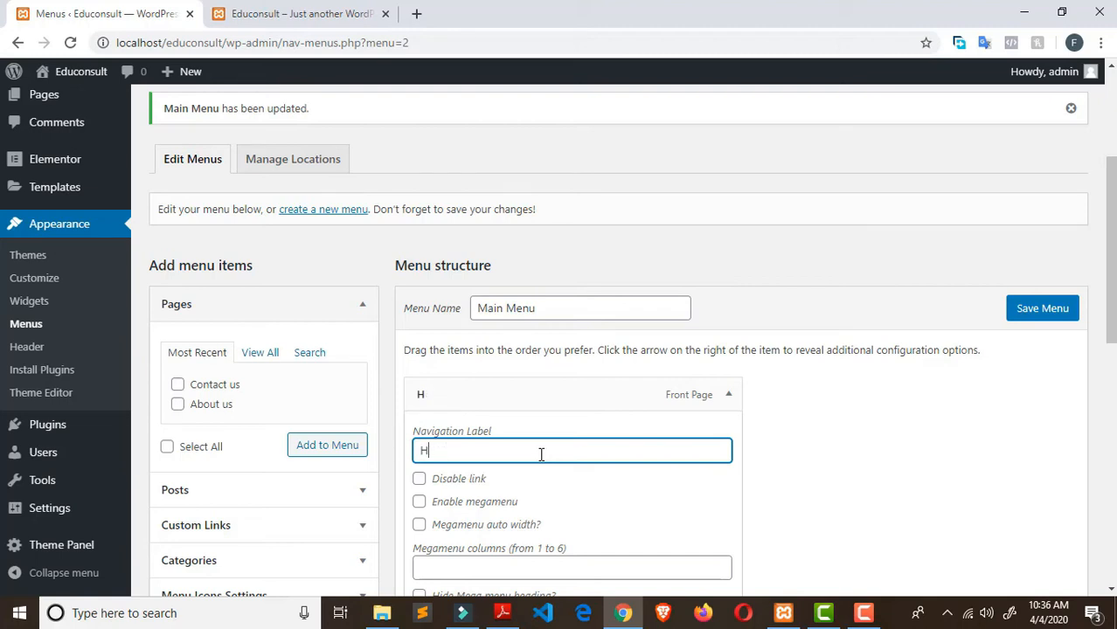
type("OME")
scroll(711, 499, "down", 5)
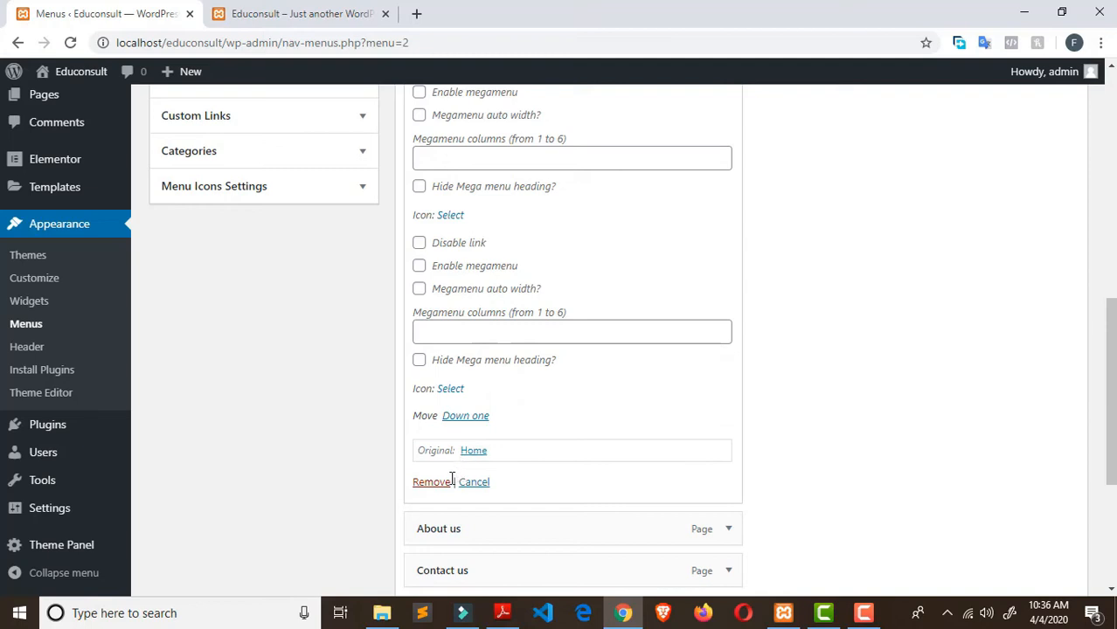
scroll(750, 354, "up", 2)
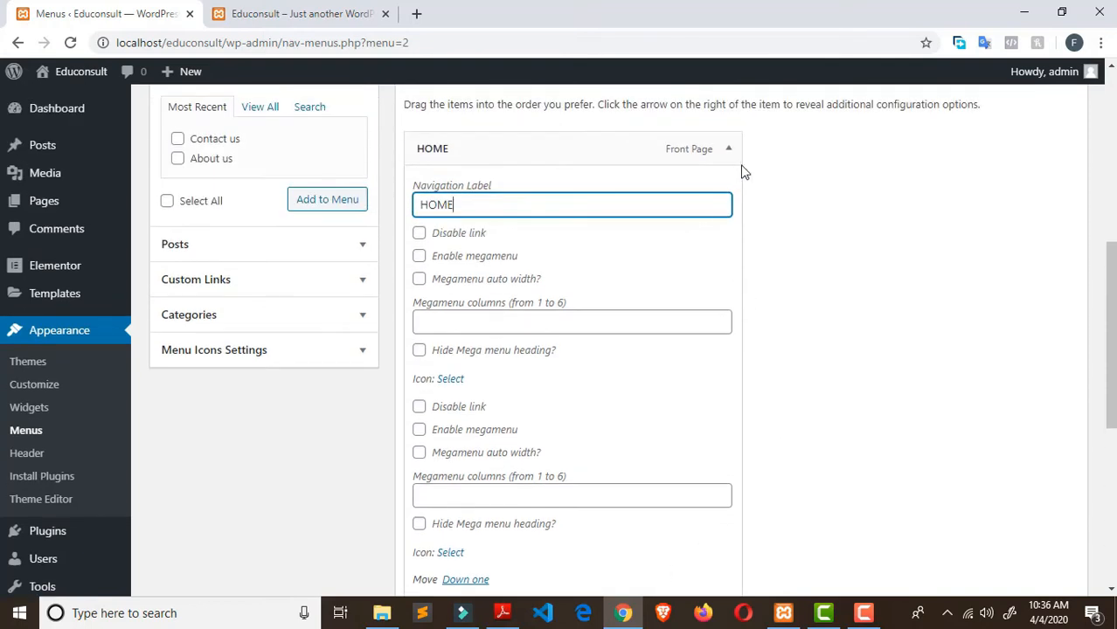
left_click(729, 148)
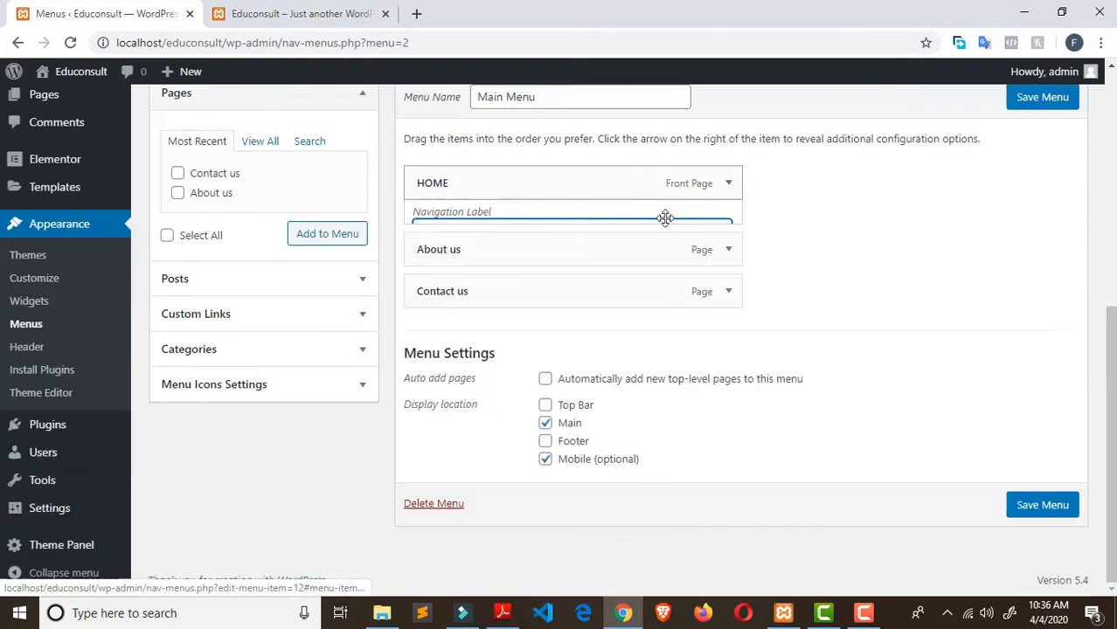
Change the About us menu item's navigation label to ABOUT
left_click(729, 250)
scroll(489, 292, "down", 1)
left_click(484, 244)
key("ctrl+a")
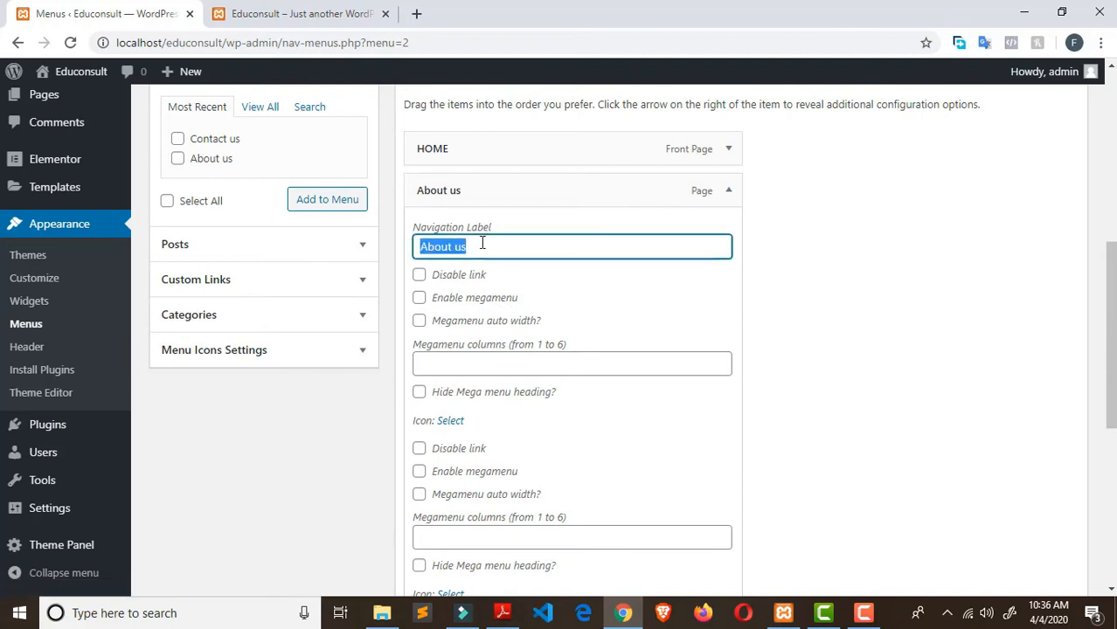
type("ABOUT")
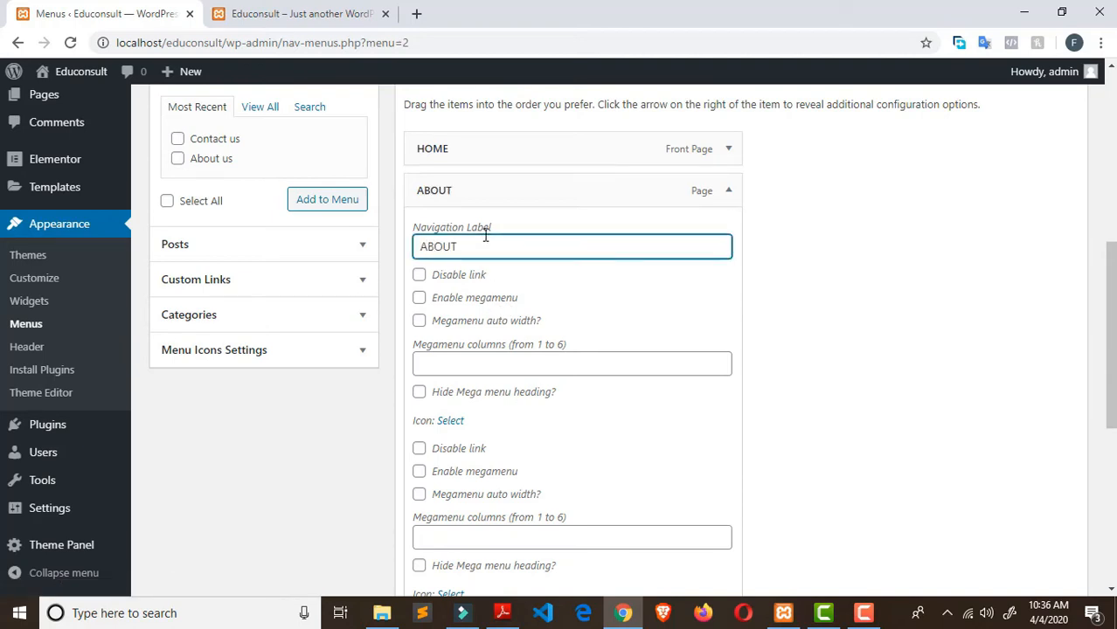
Change the Contact us menu item's navigation label to CONTACT US and save Main Menu
scroll(485, 249, "down", 5)
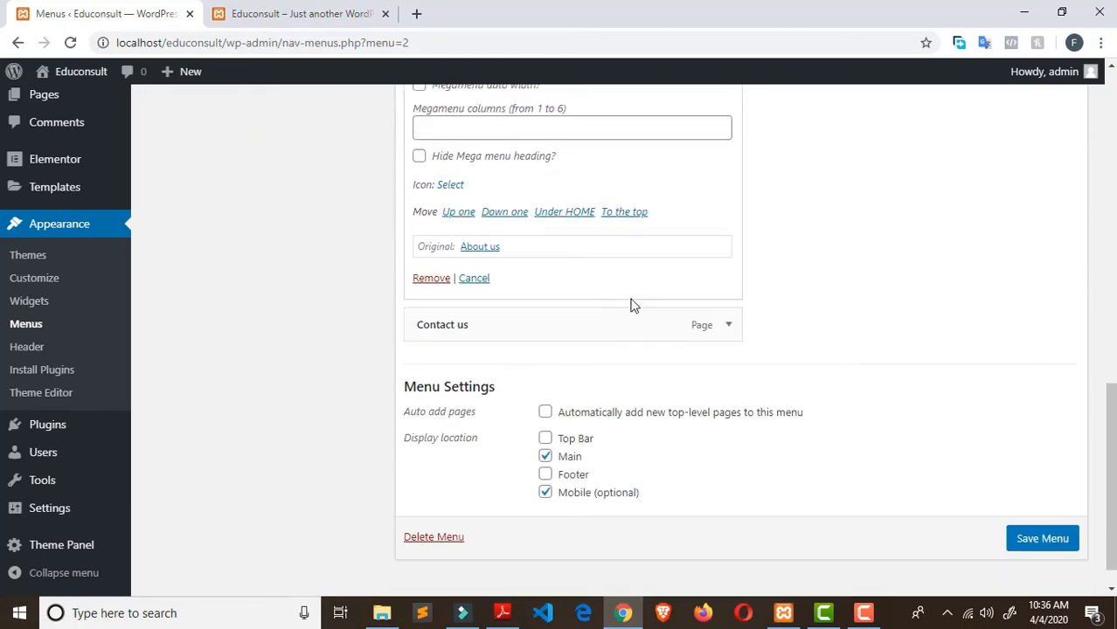
scroll(559, 374, "up", 1)
left_click(730, 343)
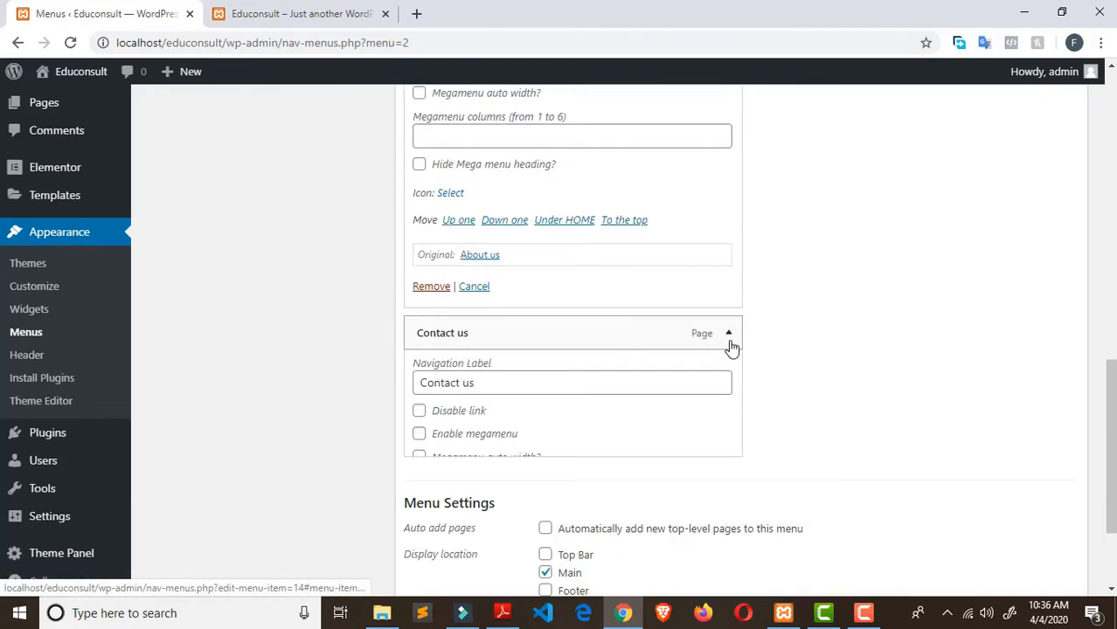
triple_click(527, 393)
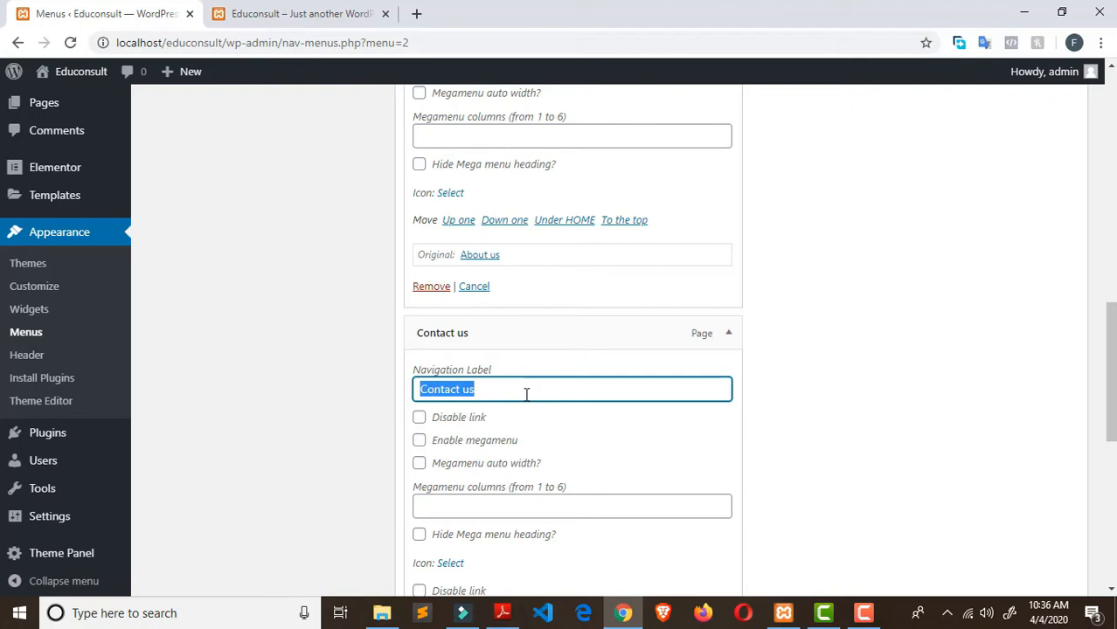
type("CONTACT")
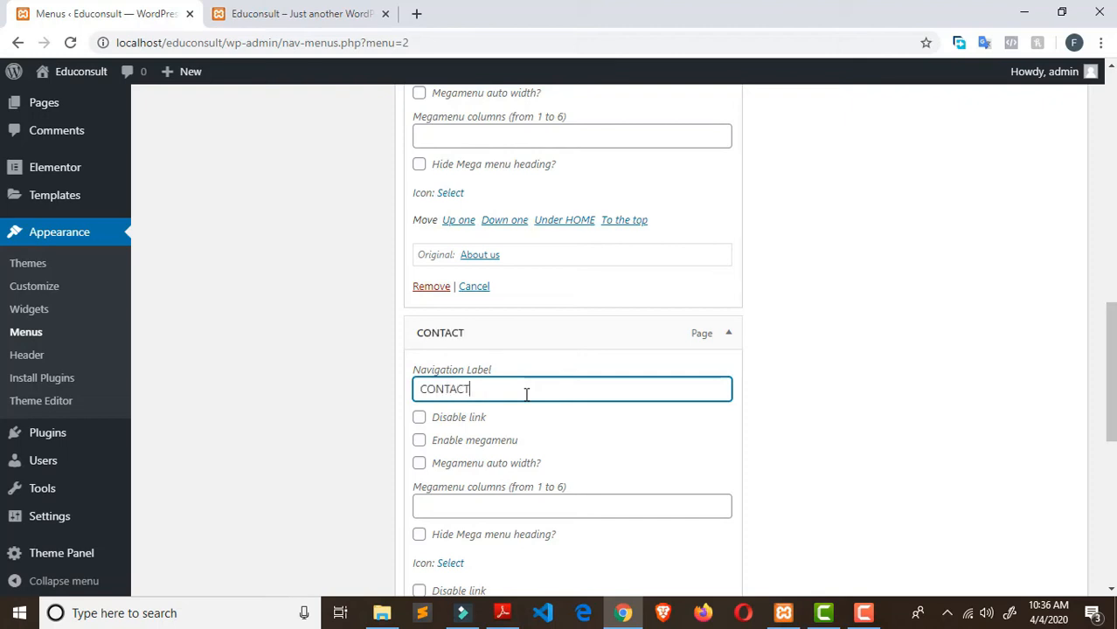
type("U")
key("BackSpace")
key("BackSpace")
scroll(578, 469, "down", 4)
left_click(1042, 504)
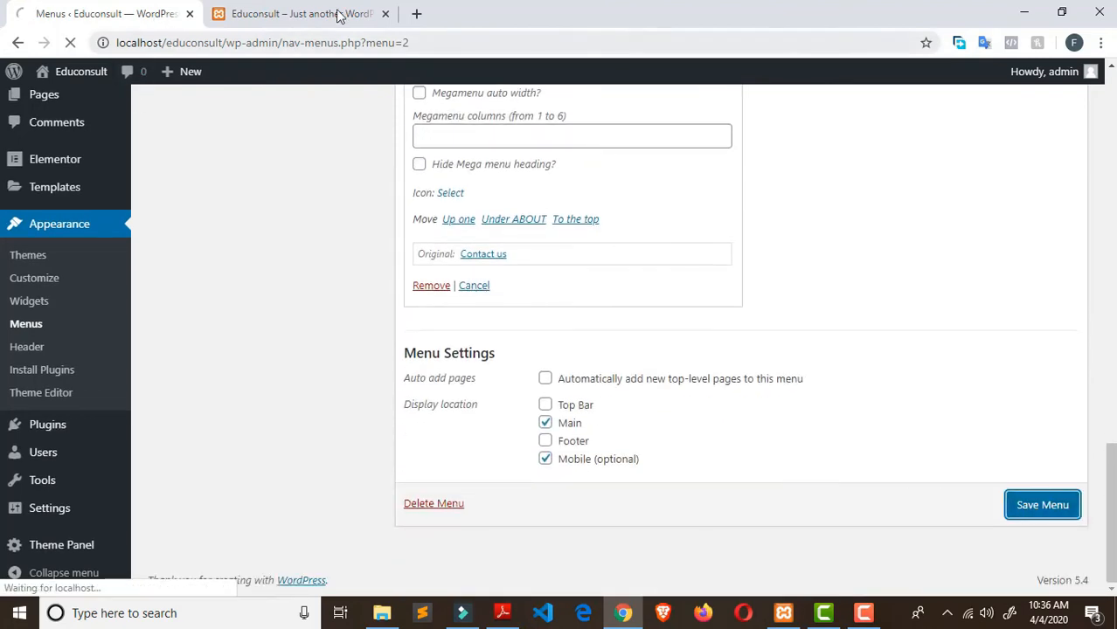
Reload the site's front end to check the renamed navigation items, and return to Main Menu's structure on the Menus page
left_click(297, 13)
left_click(71, 43)
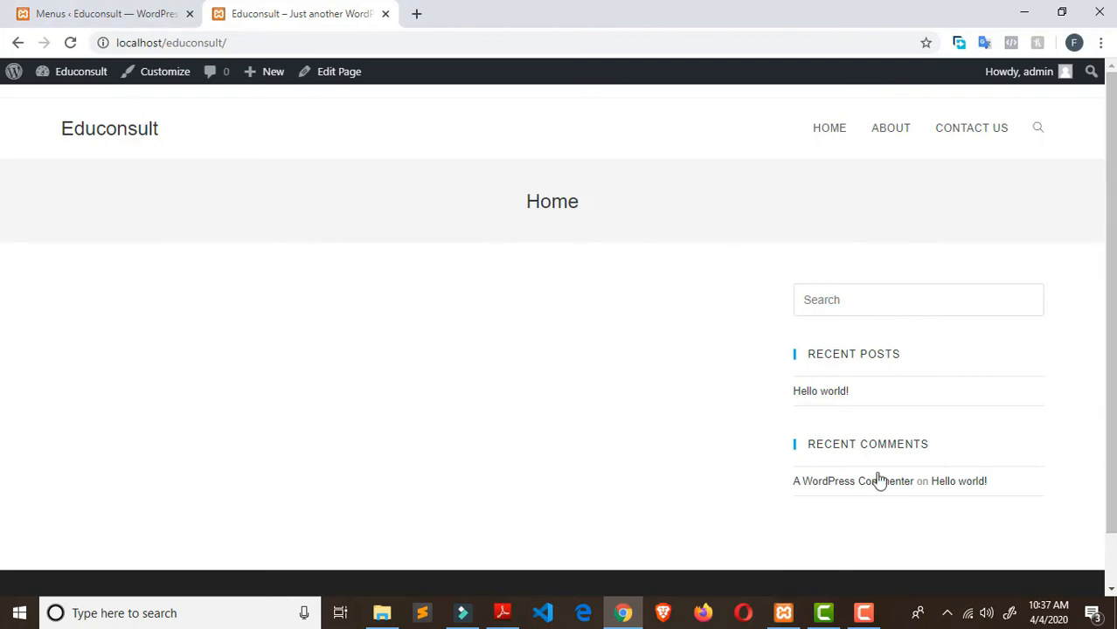
left_click(158, 16)
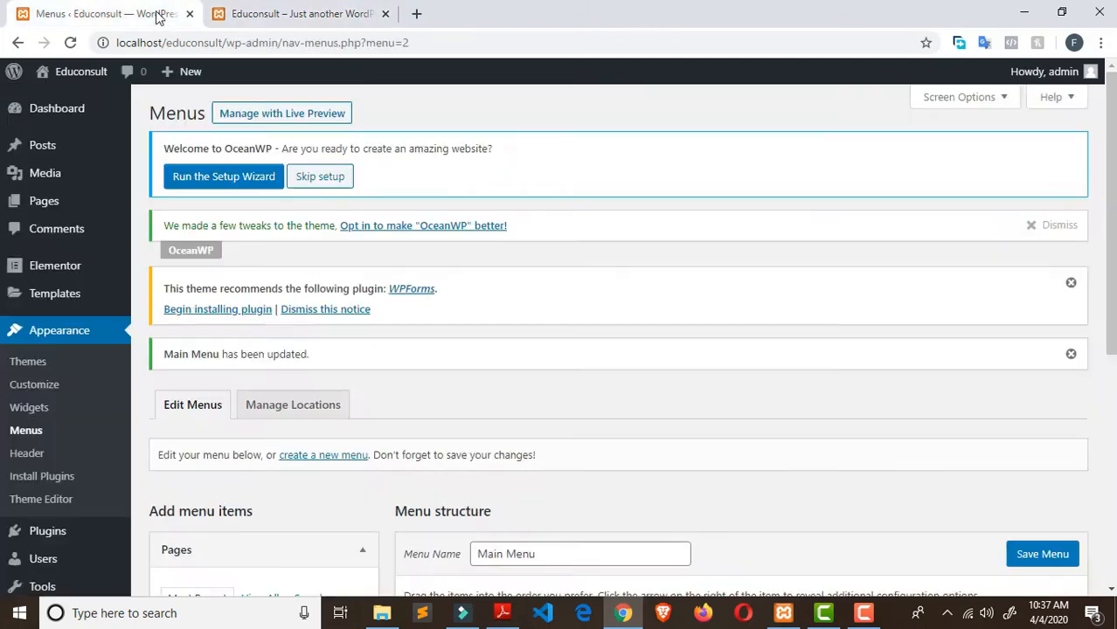
scroll(442, 236, "down", 3)
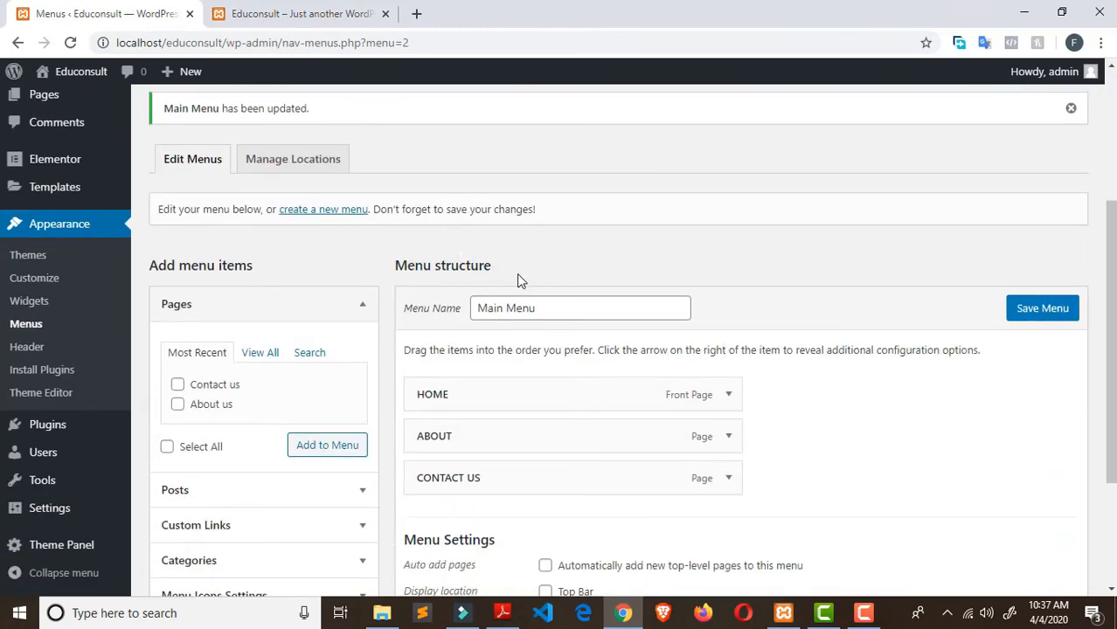
Leave the Main Menu structure and open the list of all pages to review the site's existing pages
scroll(444, 372, "up", 2)
scroll(444, 372, "down", 2)
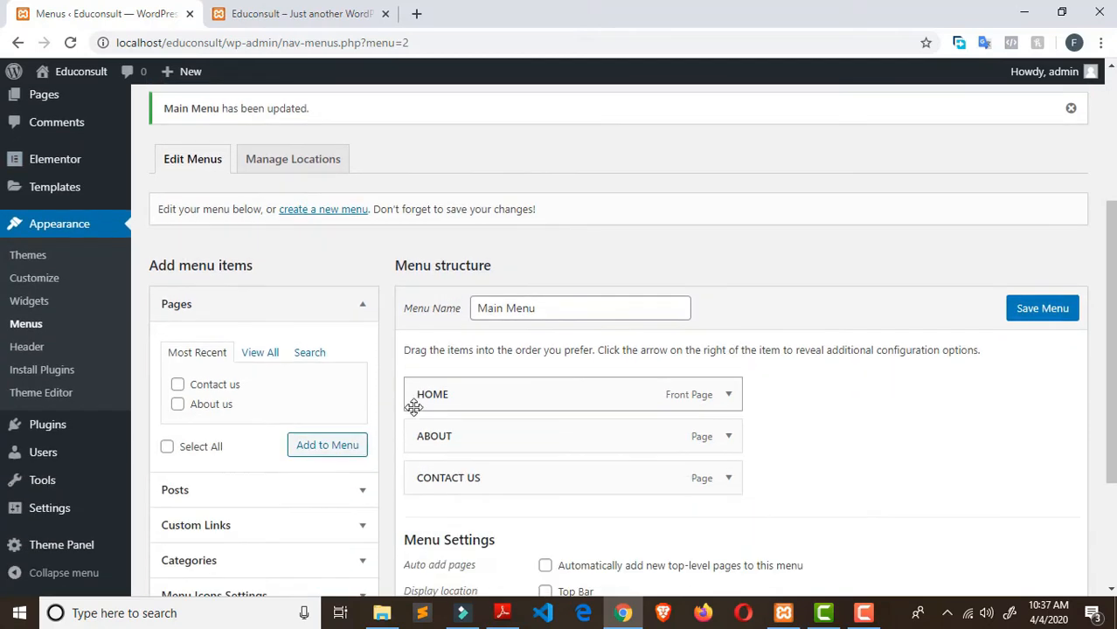
scroll(481, 433, "down", 2)
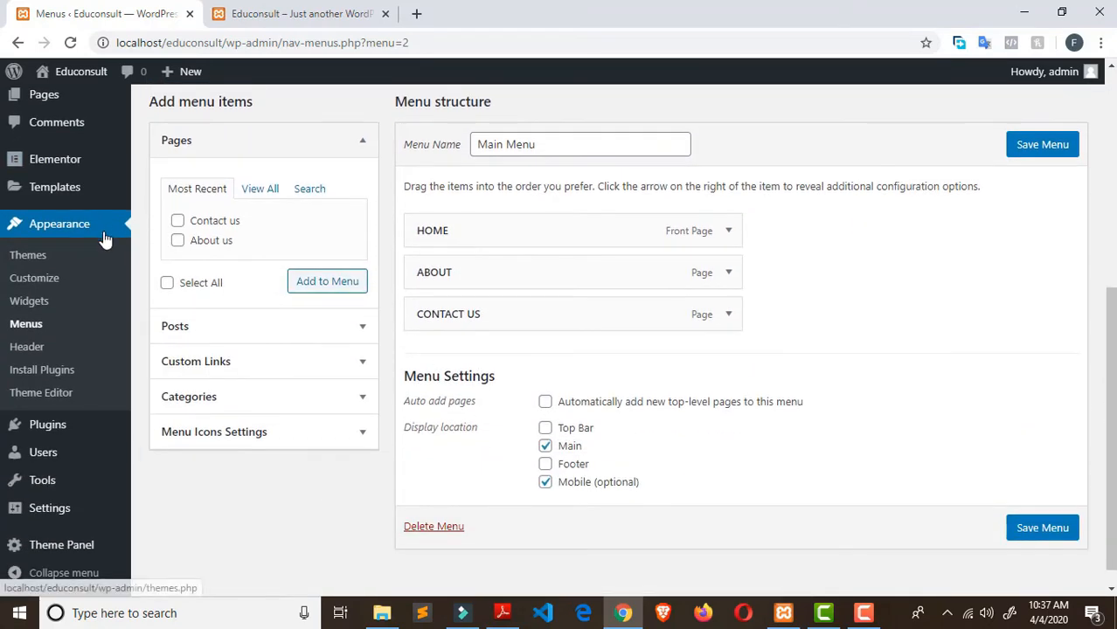
scroll(67, 205, "up", 2)
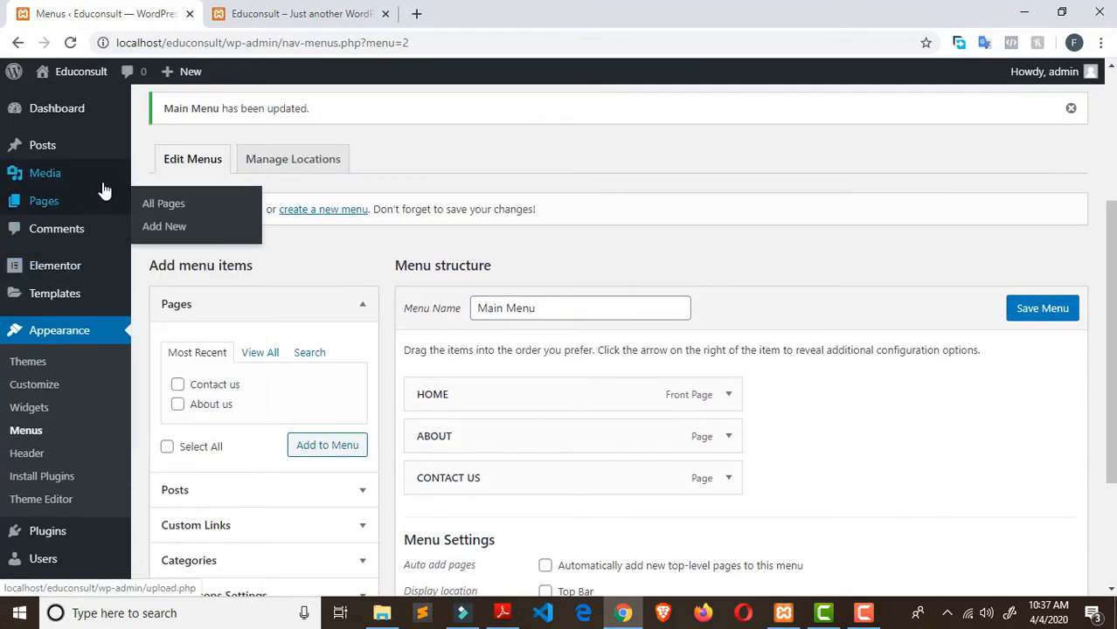
mouse_move(109, 208)
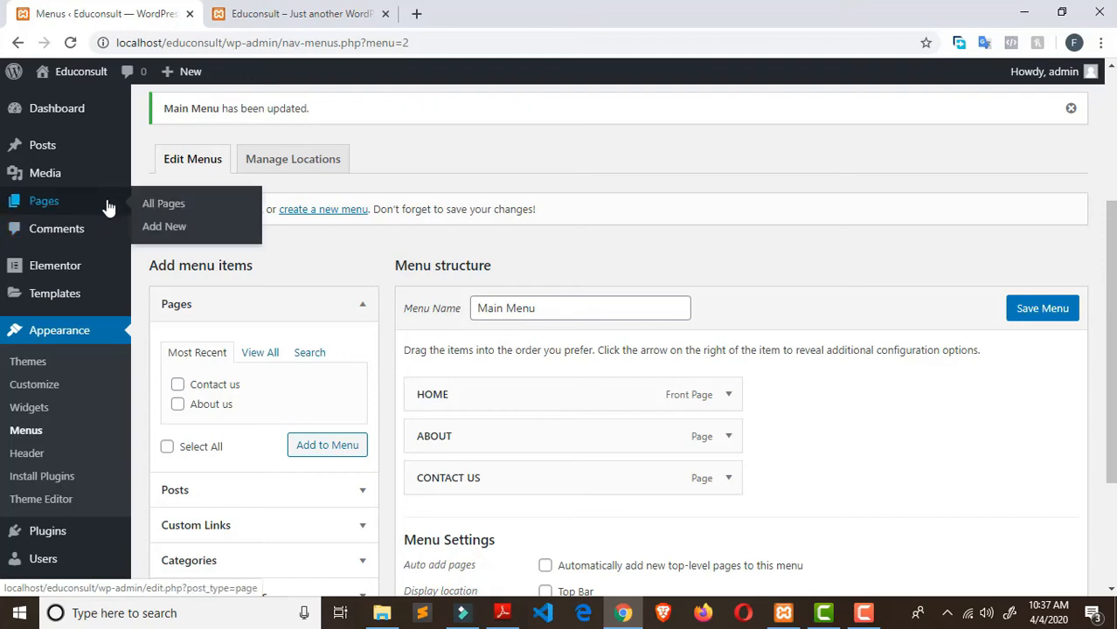
left_click(198, 205)
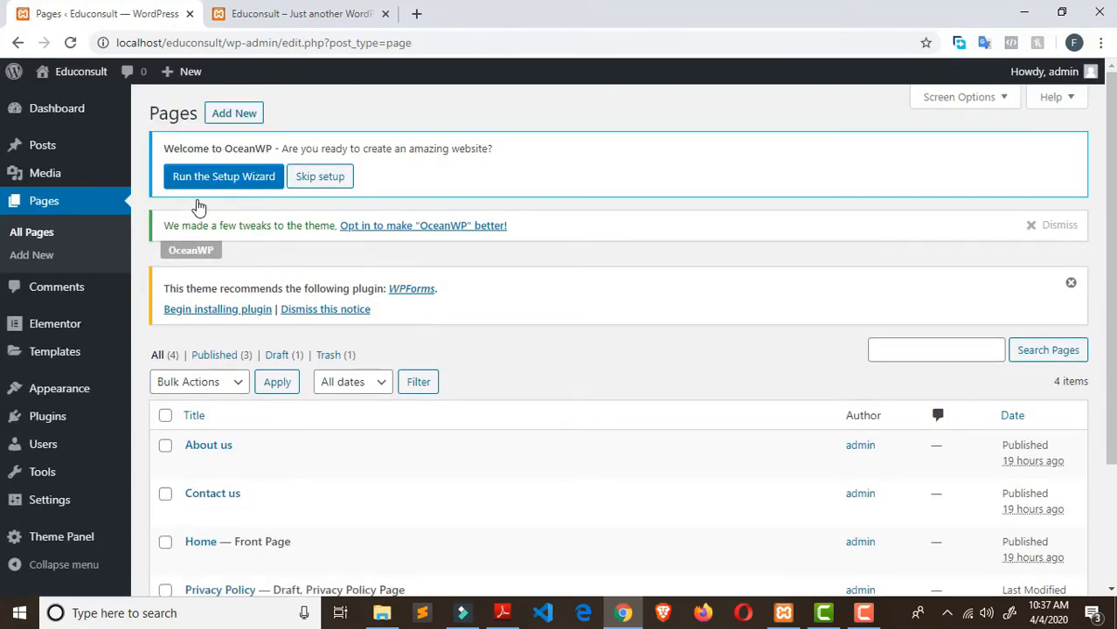
scroll(198, 206, "down", 2)
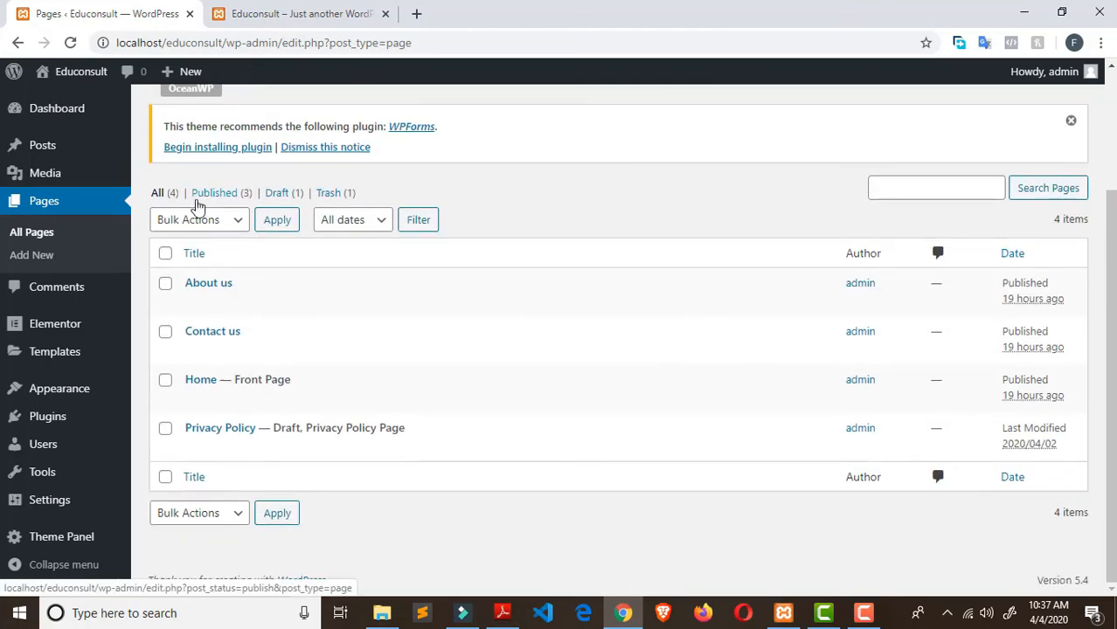
mouse_move(48, 444)
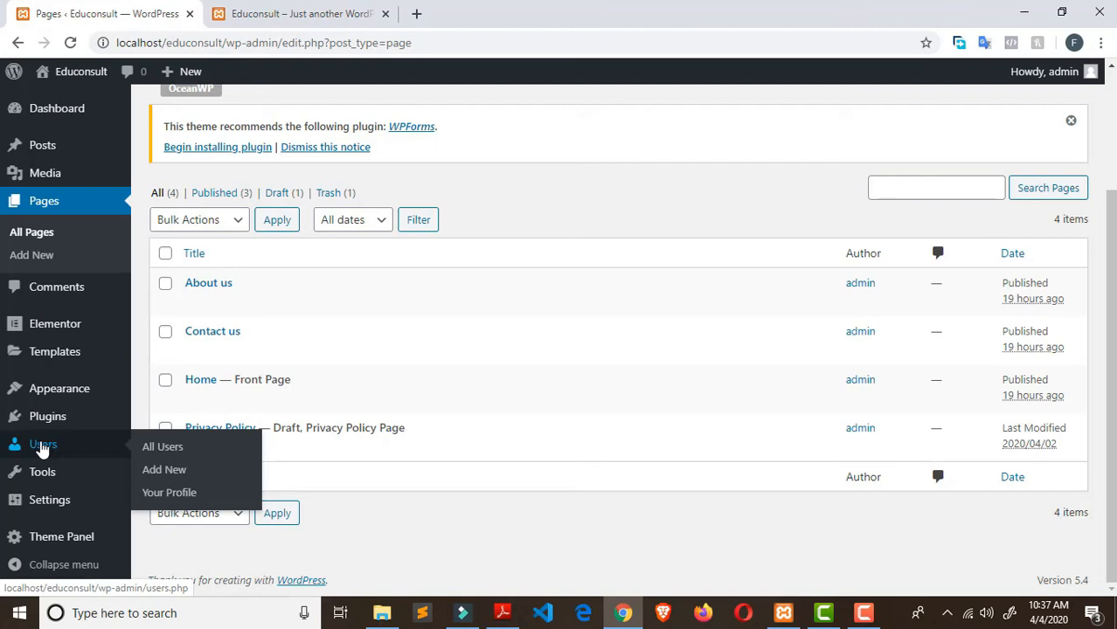
scroll(393, 424, "up", 2)
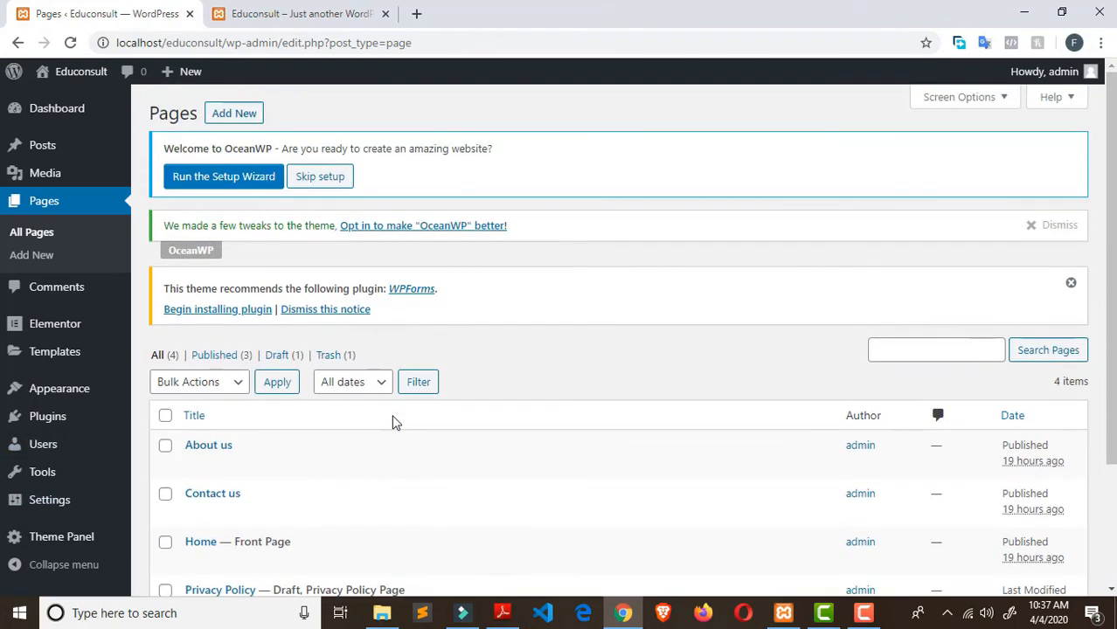
Add a new page titled STUDY ABROAD and publish it
left_click(248, 113)
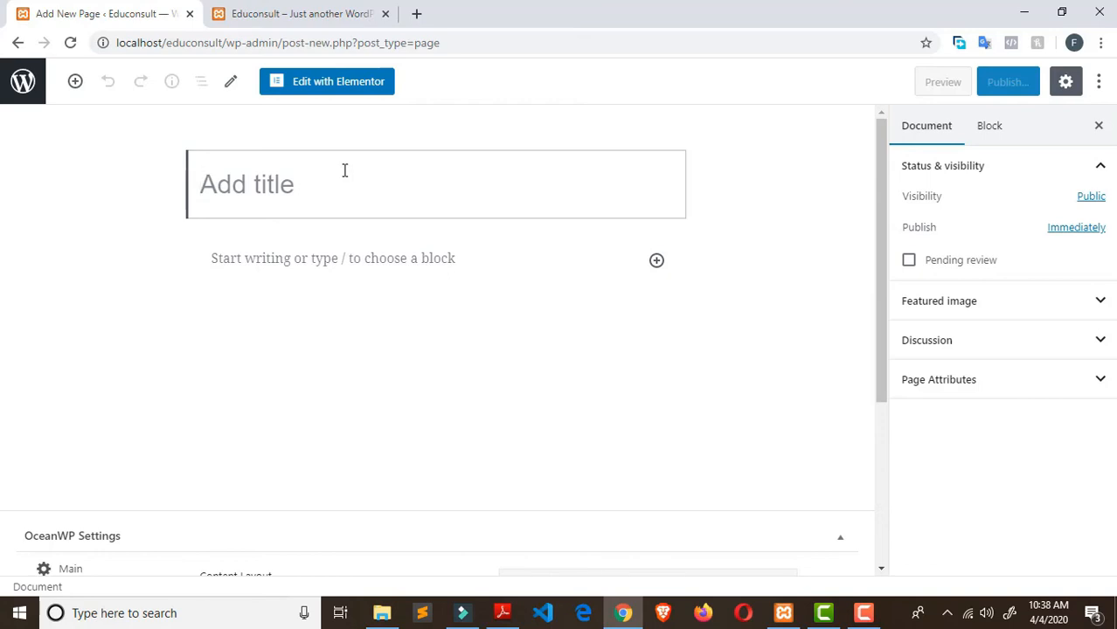
type("AS")
key("BackSpace")
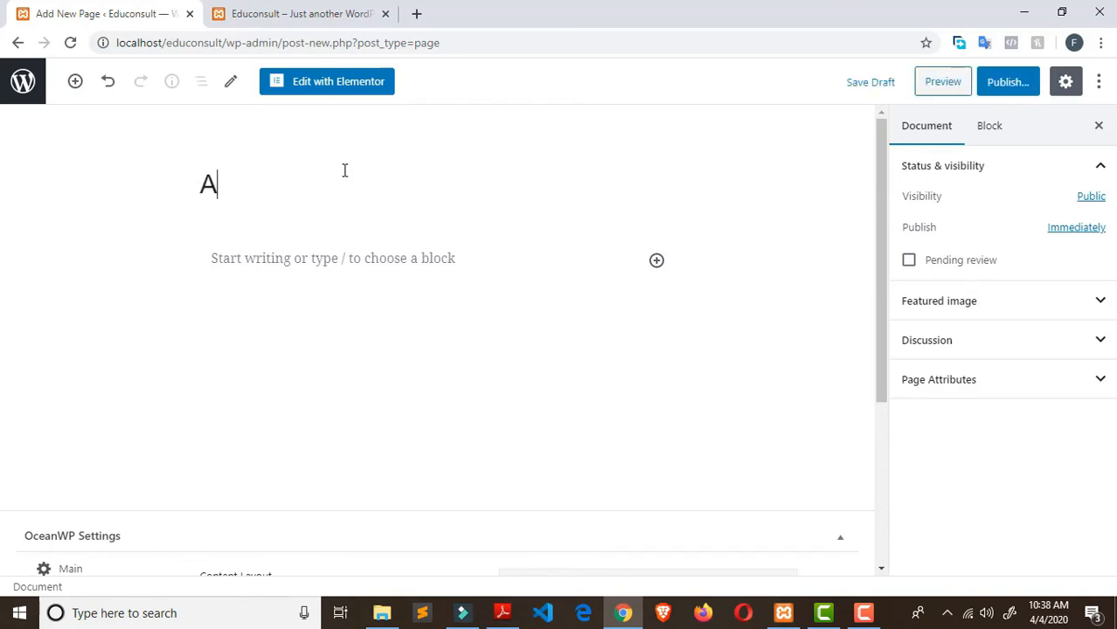
key("BackSpace")
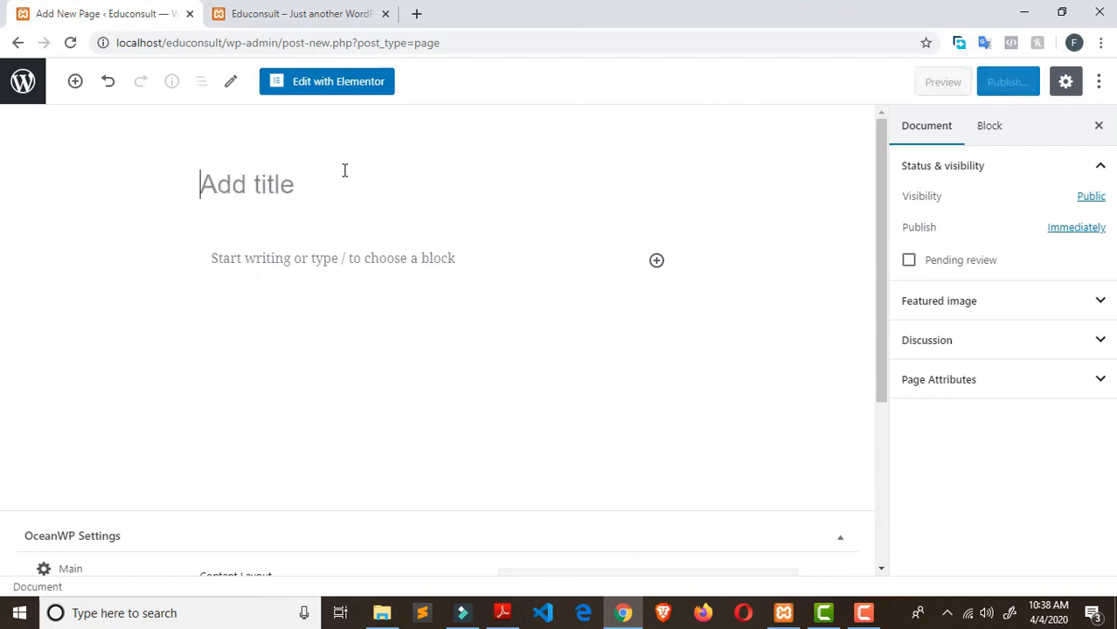
type("STUDY ABROAD")
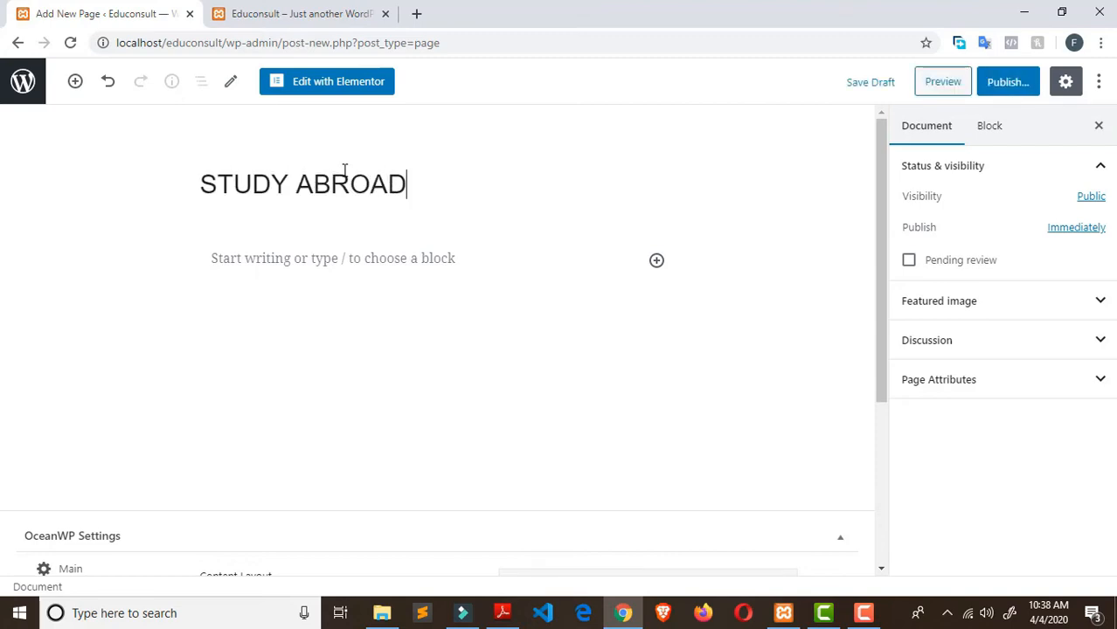
left_click(1008, 81)
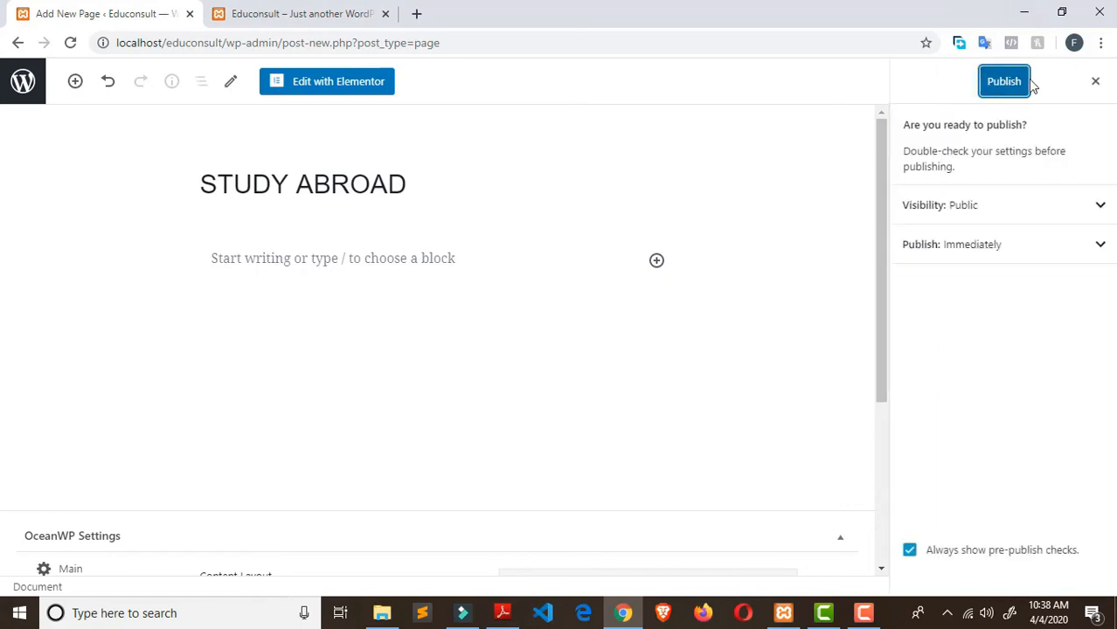
left_click(1010, 82)
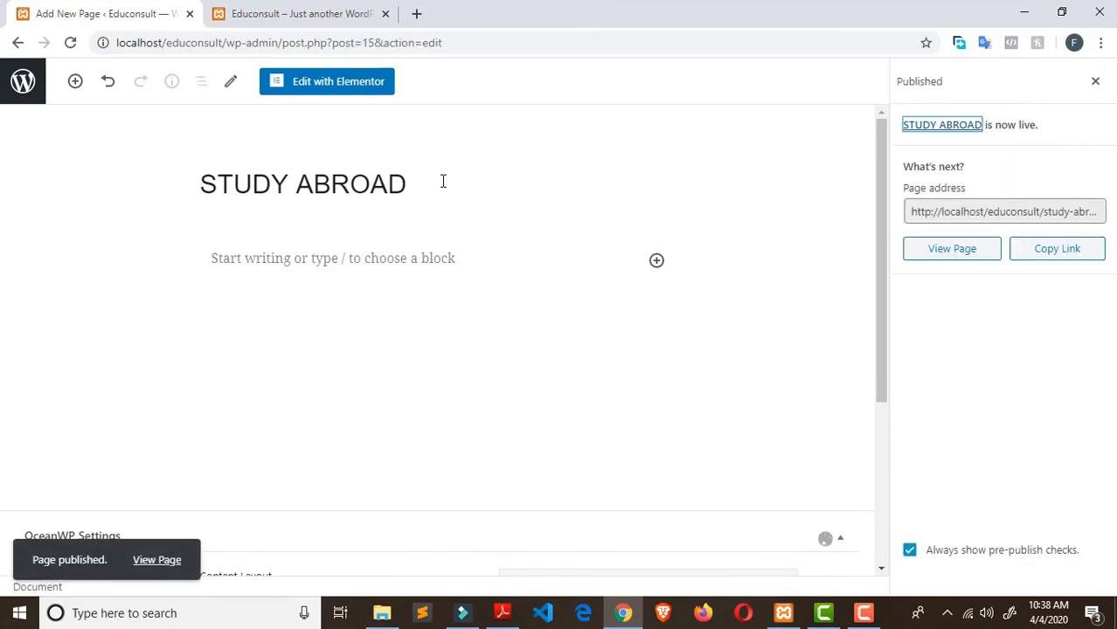
Return to the Pages list, add another new page titled IELTS and publish it
left_click(18, 42)
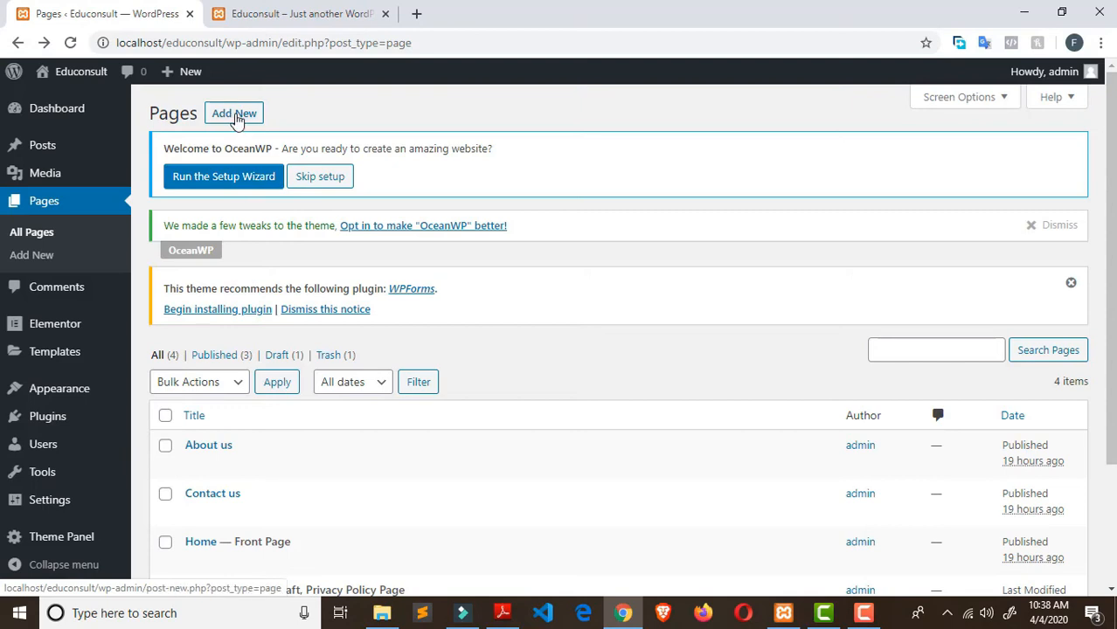
left_click(234, 115)
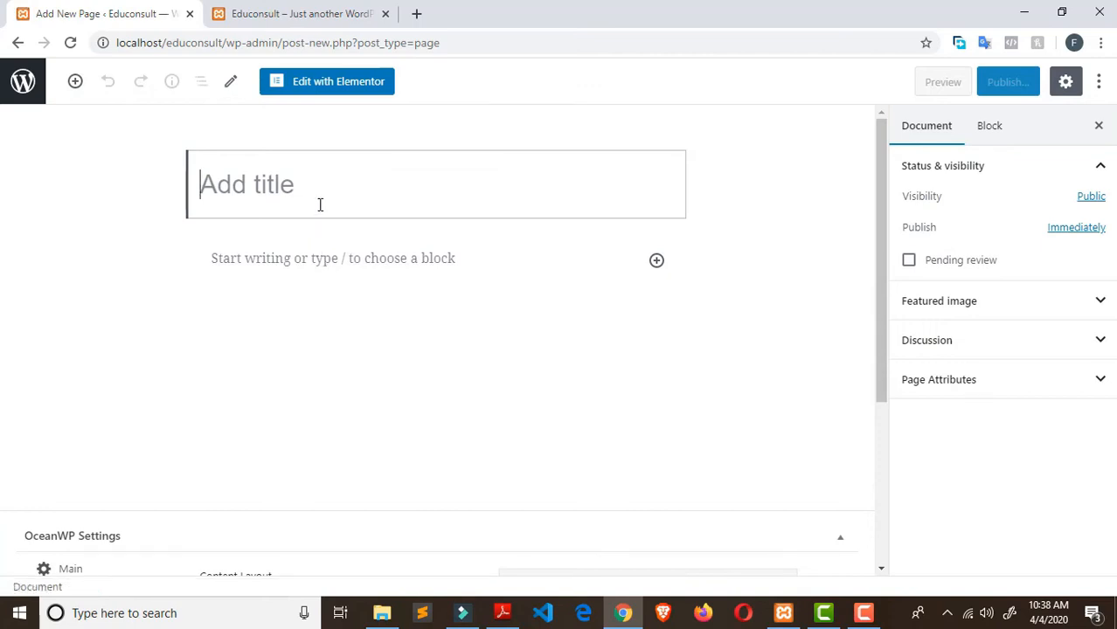
type("IELT")
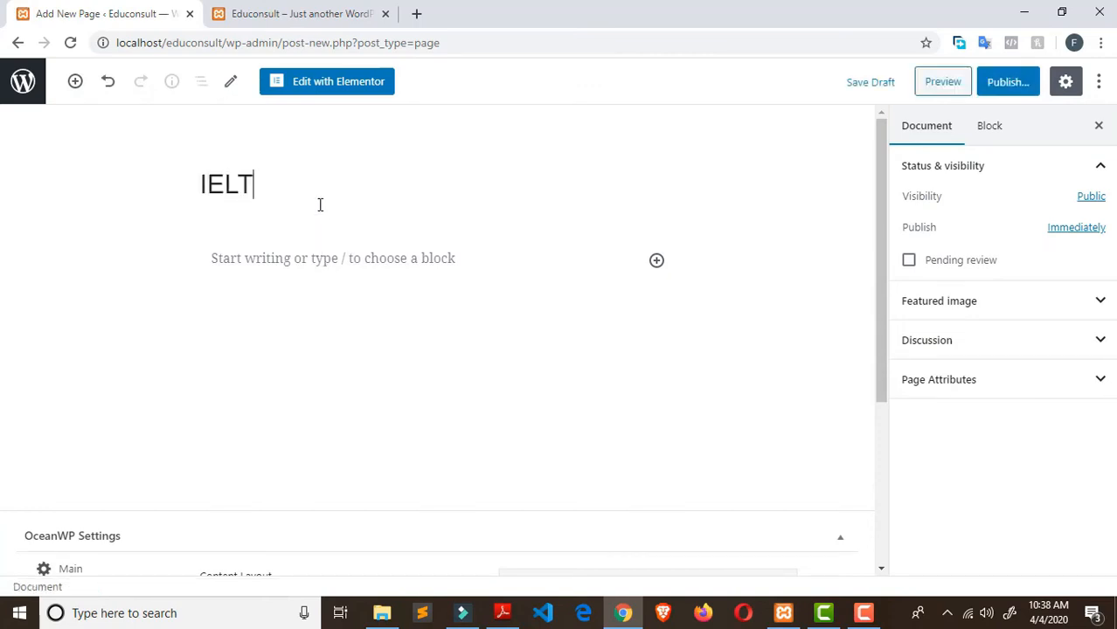
type("S")
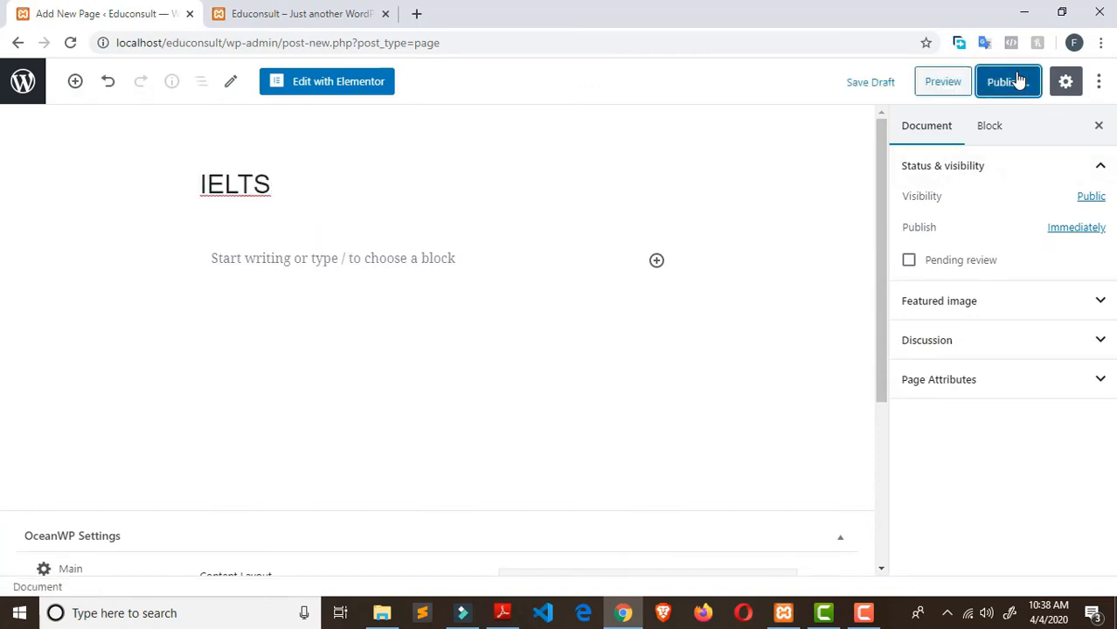
left_click(1008, 82)
left_click(1011, 87)
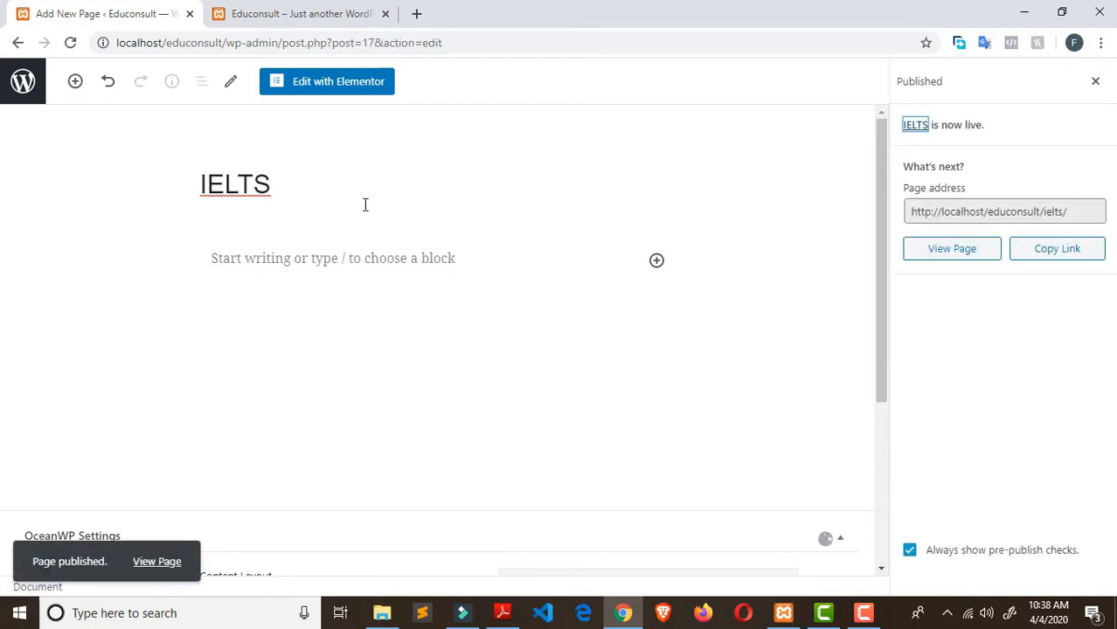
Go back to the Pages list, create a page titled TOEFL and publish it
left_click(17, 42)
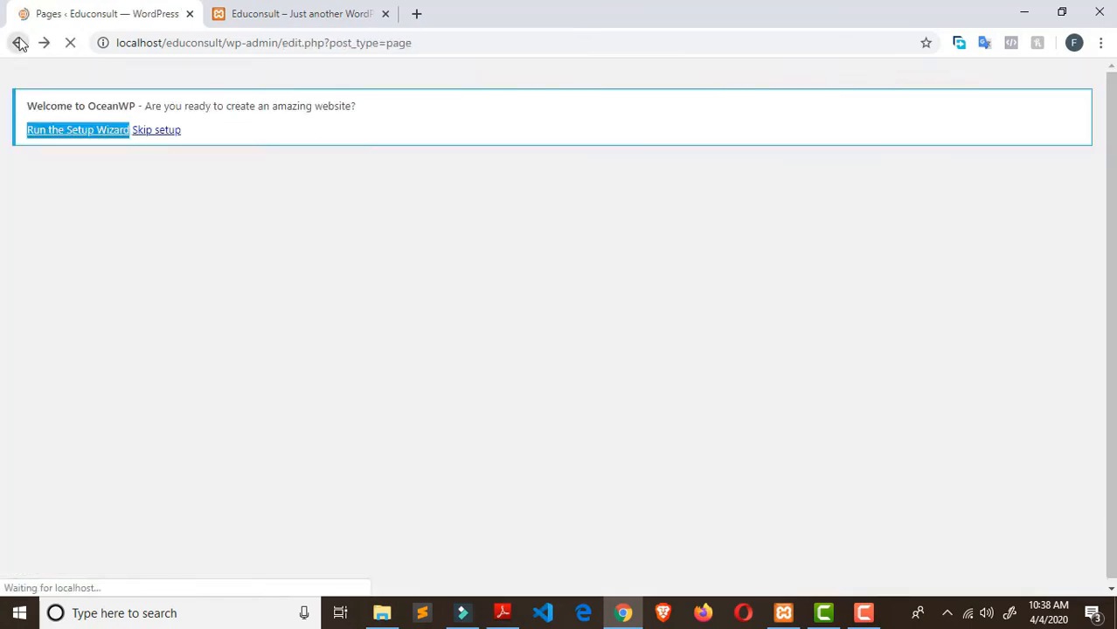
left_click(250, 119)
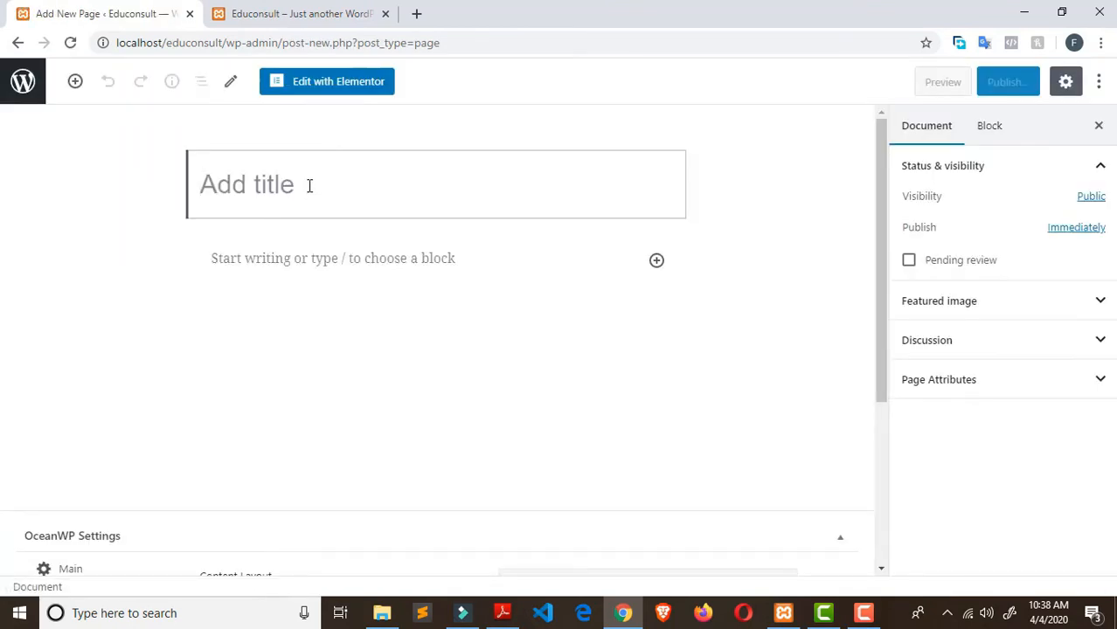
type("TO")
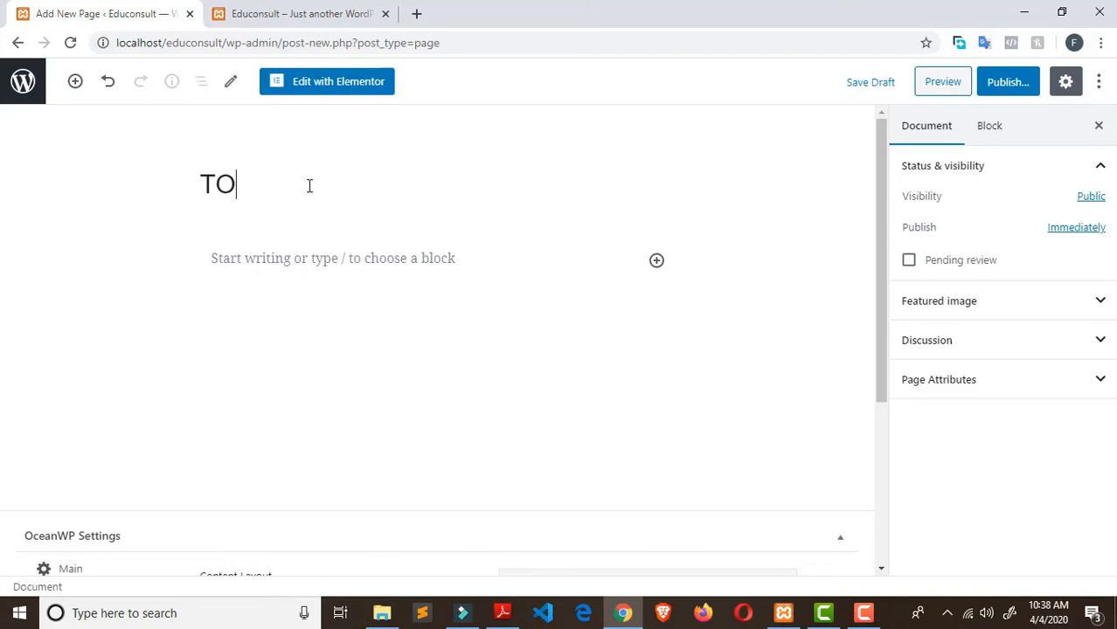
type("EFL")
left_click(1008, 82)
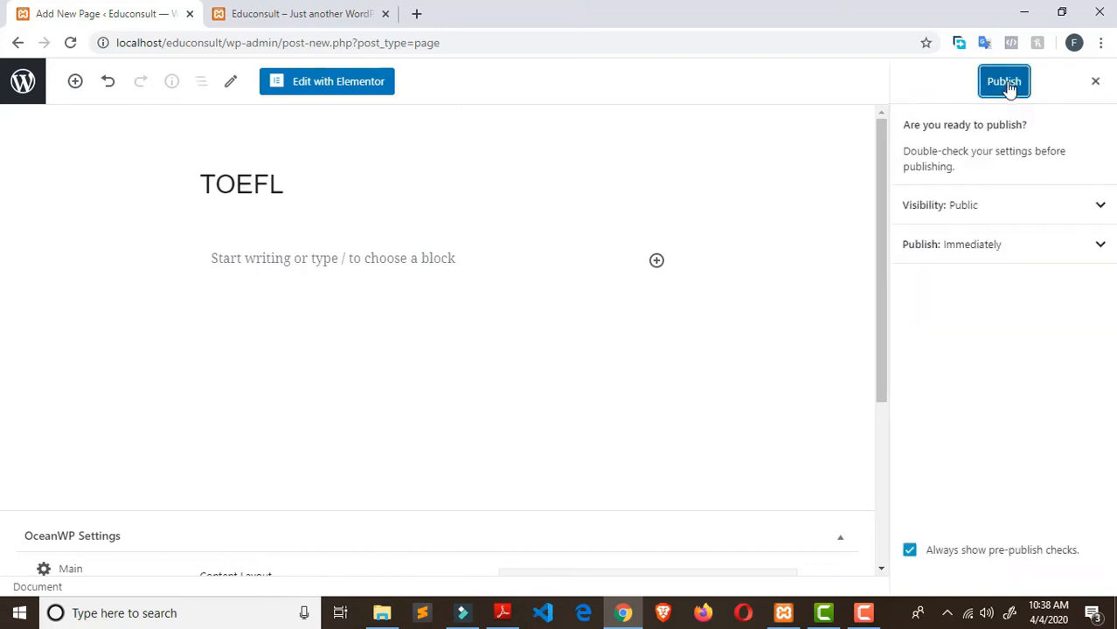
left_click(1002, 81)
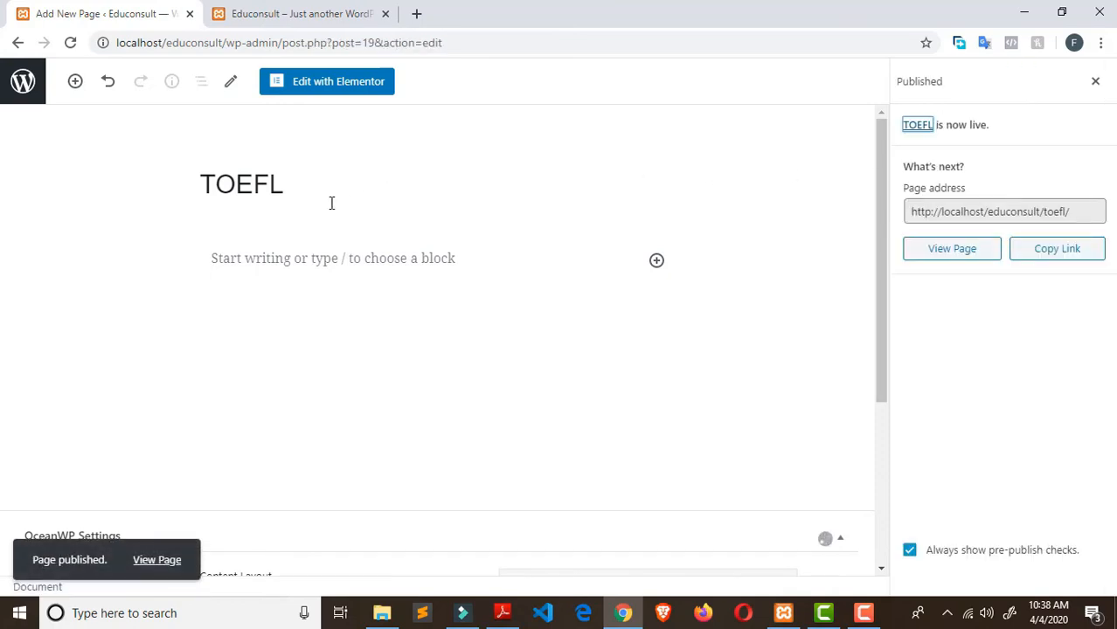
From the Pages list, create a page titled GMAT and publish it
left_click(17, 43)
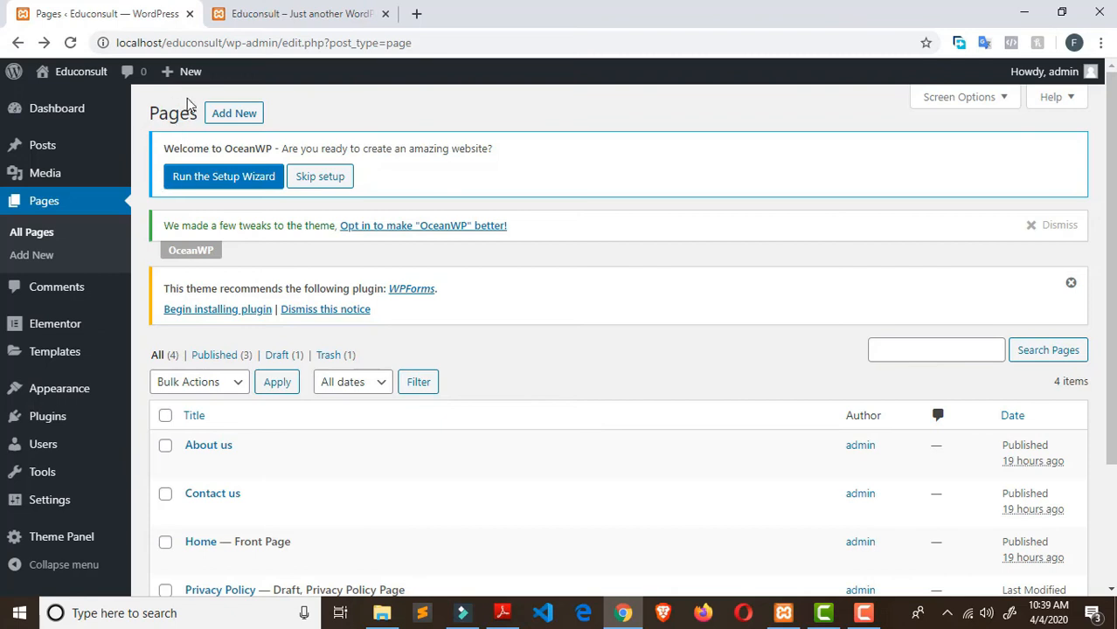
left_click(238, 117)
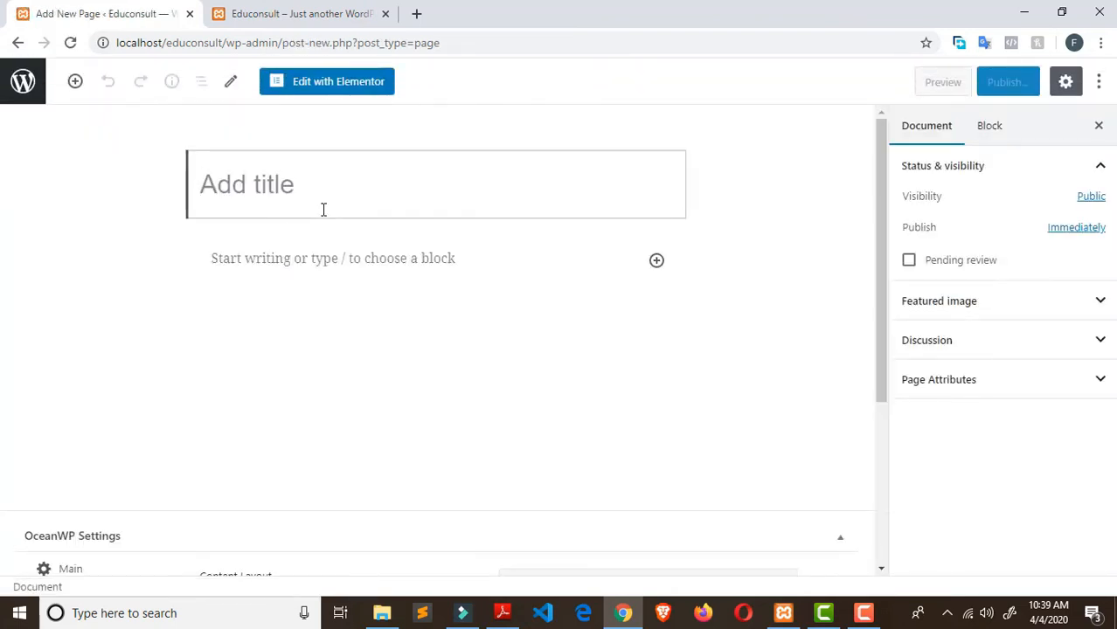
type("GMAT")
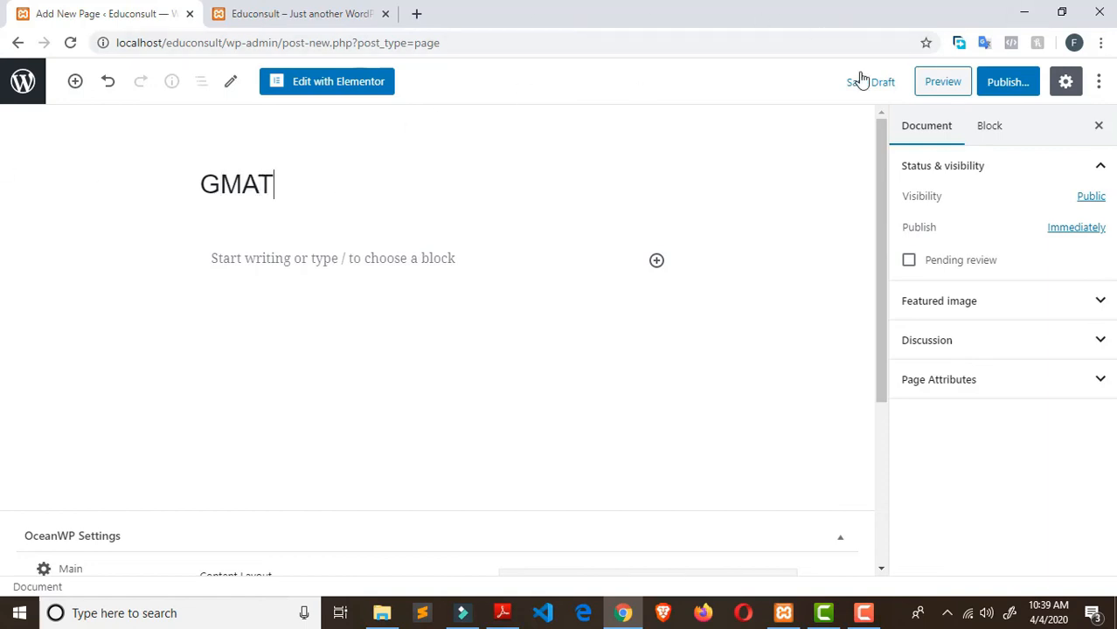
left_click(1016, 91)
left_click(1005, 92)
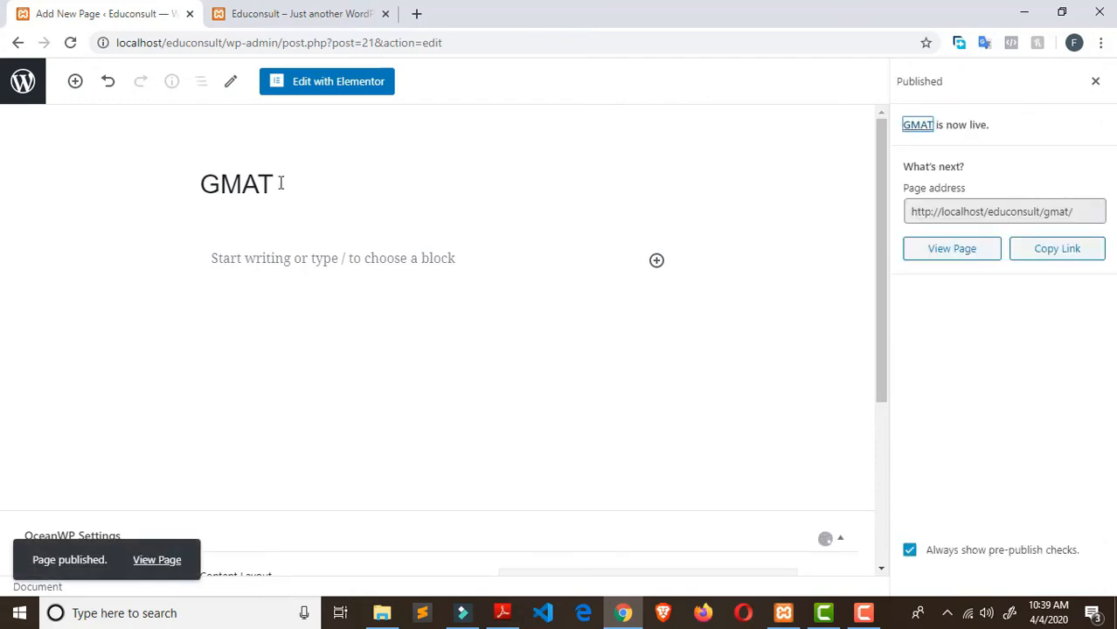
Leave the GMAT page, add a new page titled GRE and publish it
left_click(18, 42)
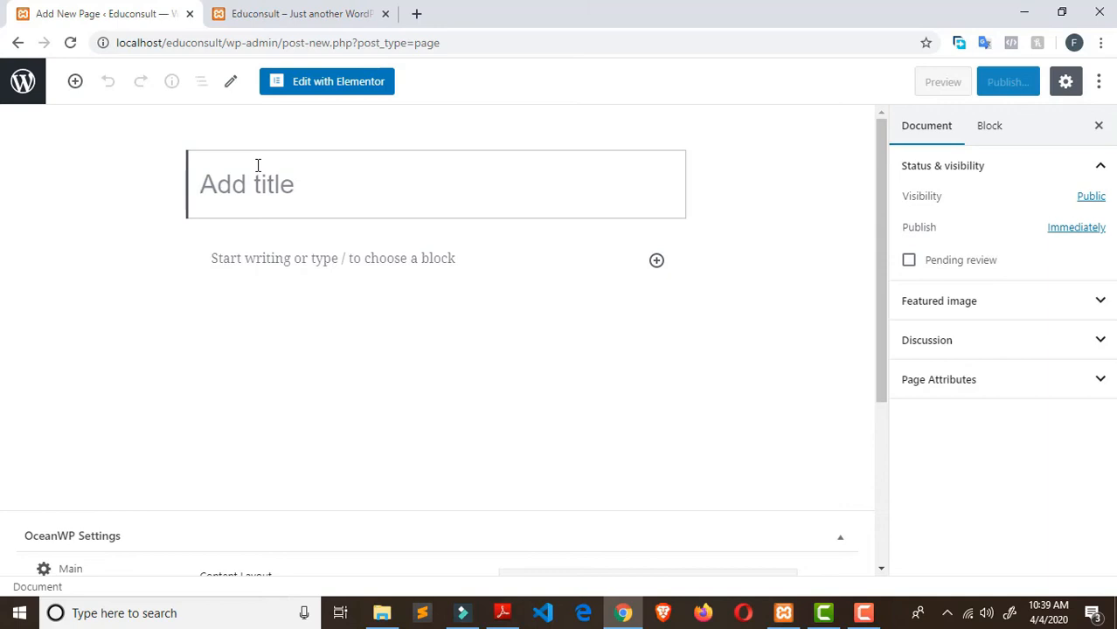
type("GRE")
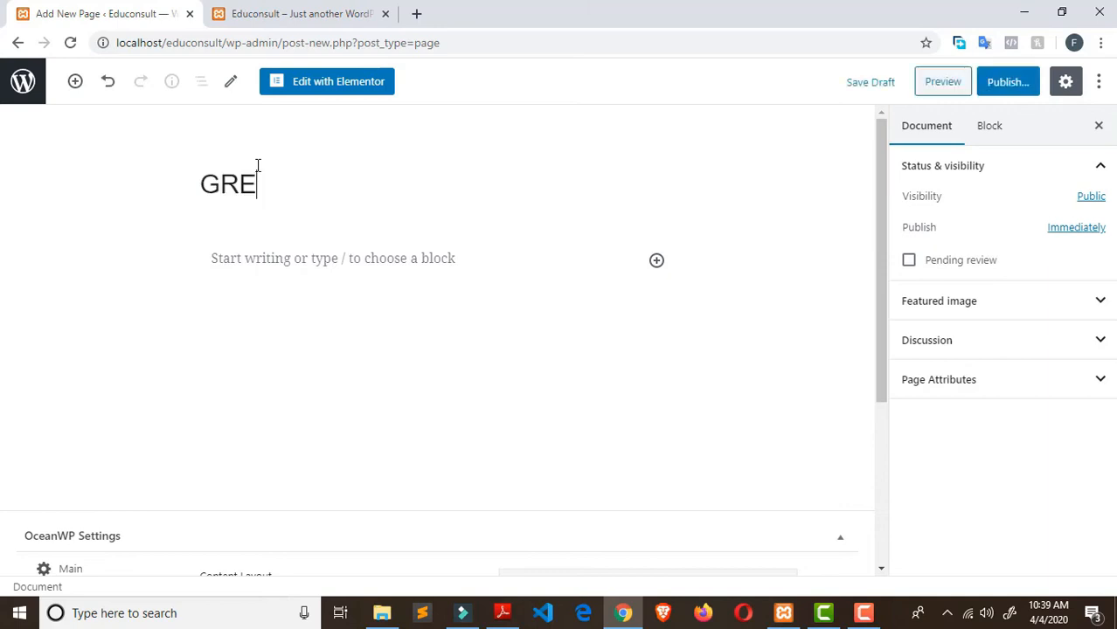
left_click(1001, 85)
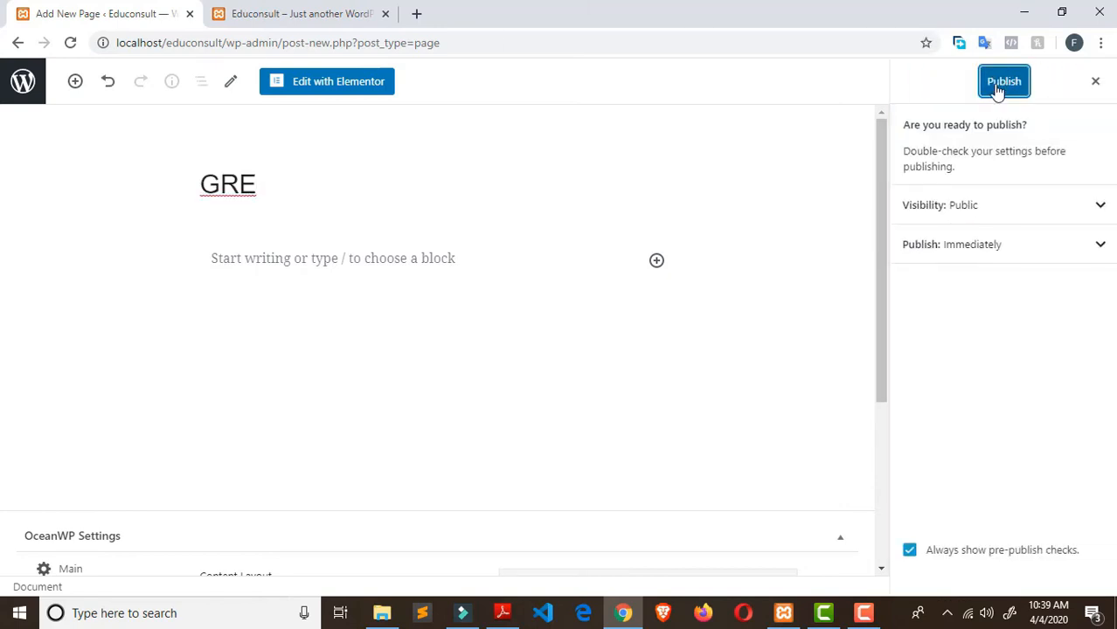
left_click(1006, 83)
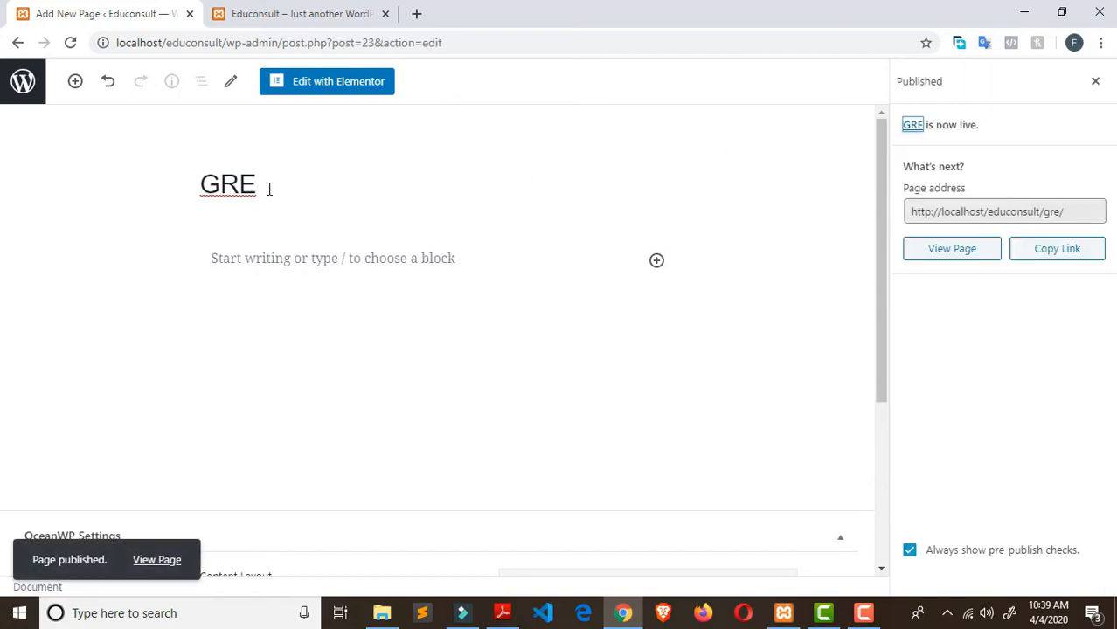
Return from the GRE page to the Pages list and look through the listed pages
left_click(21, 77)
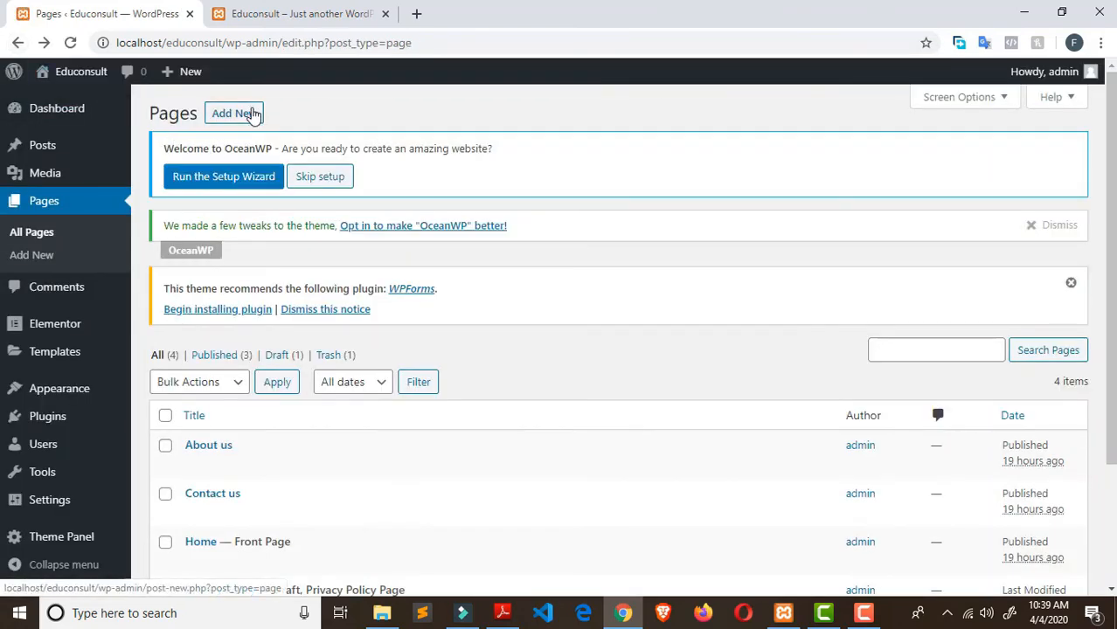
scroll(415, 424, "down", 2)
scroll(415, 424, "up", 2)
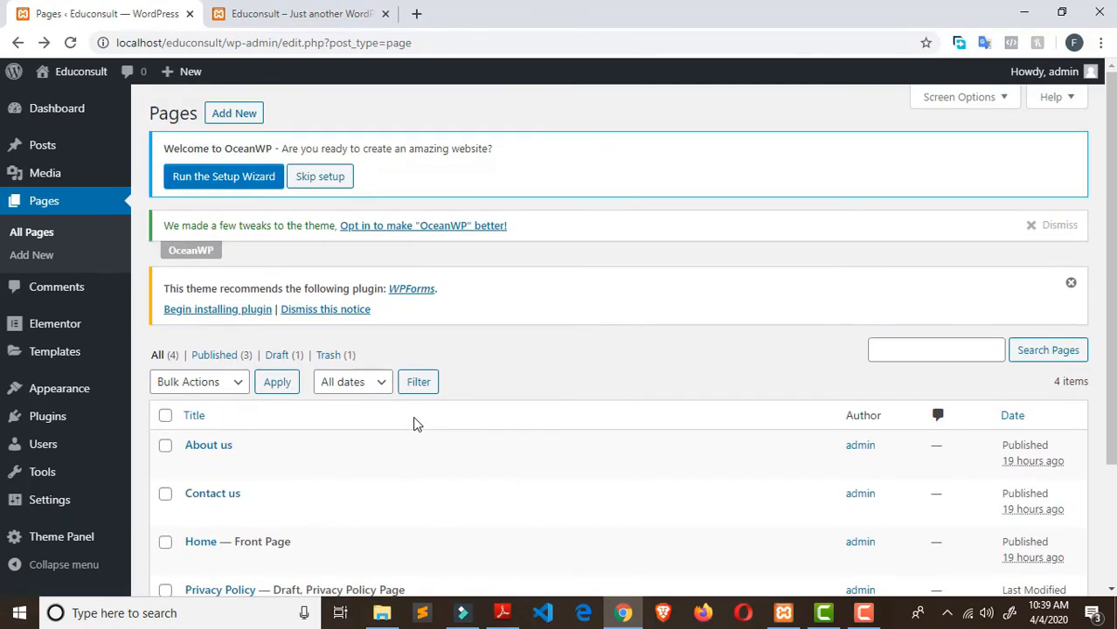
scroll(414, 424, "down", 3)
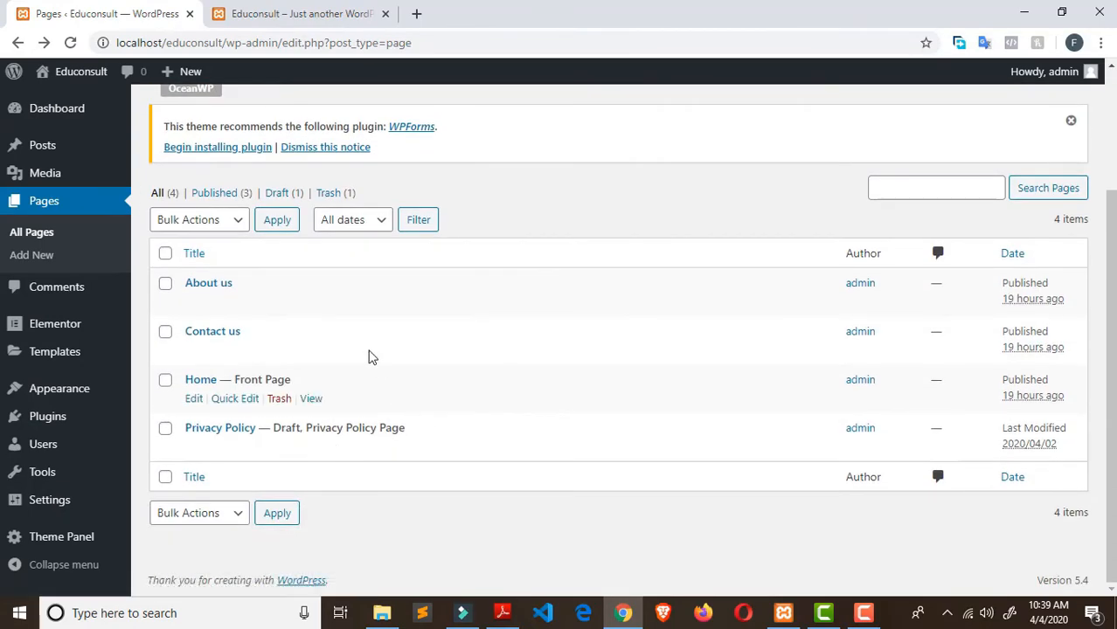
Add a new page titled SAT from the Pages list and publish it
scroll(370, 357, "up", 3)
left_click(229, 112)
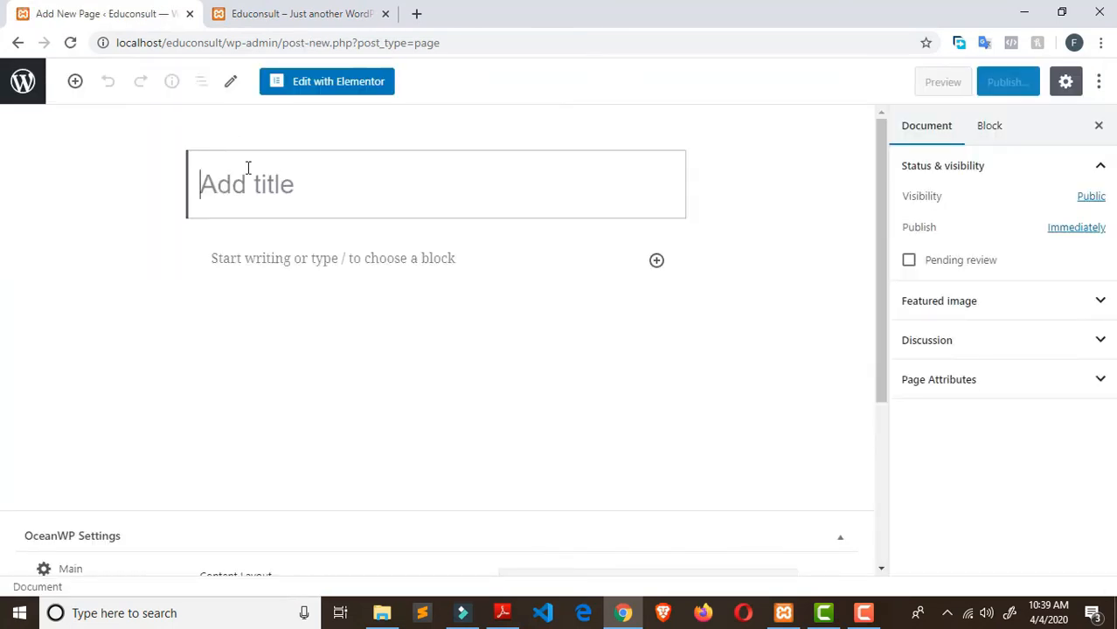
type("SAT")
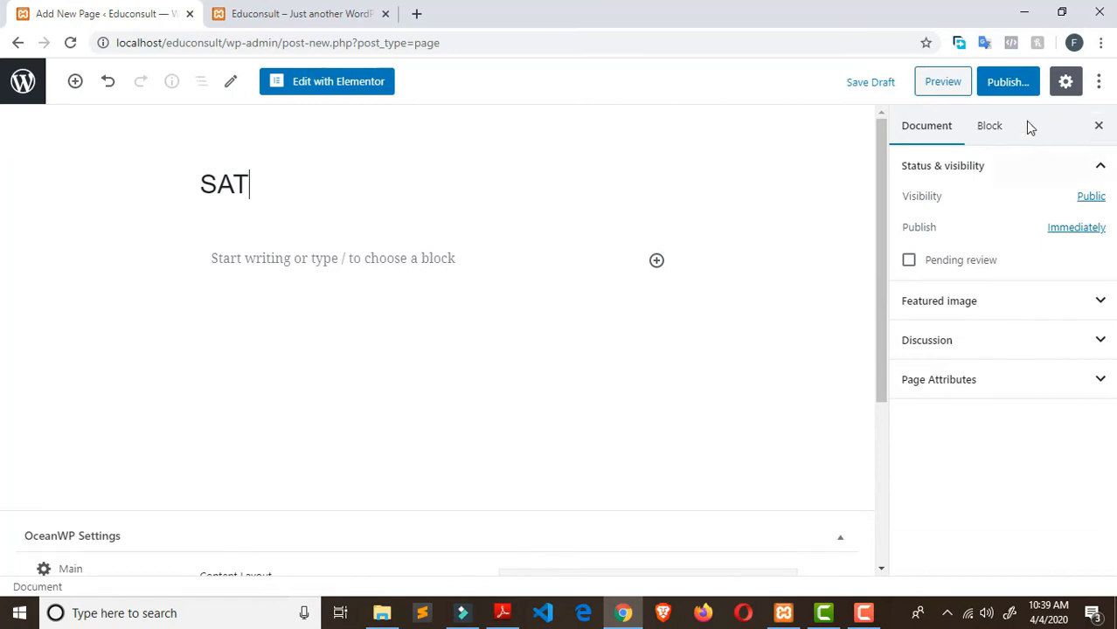
left_click(1001, 86)
left_click(1001, 85)
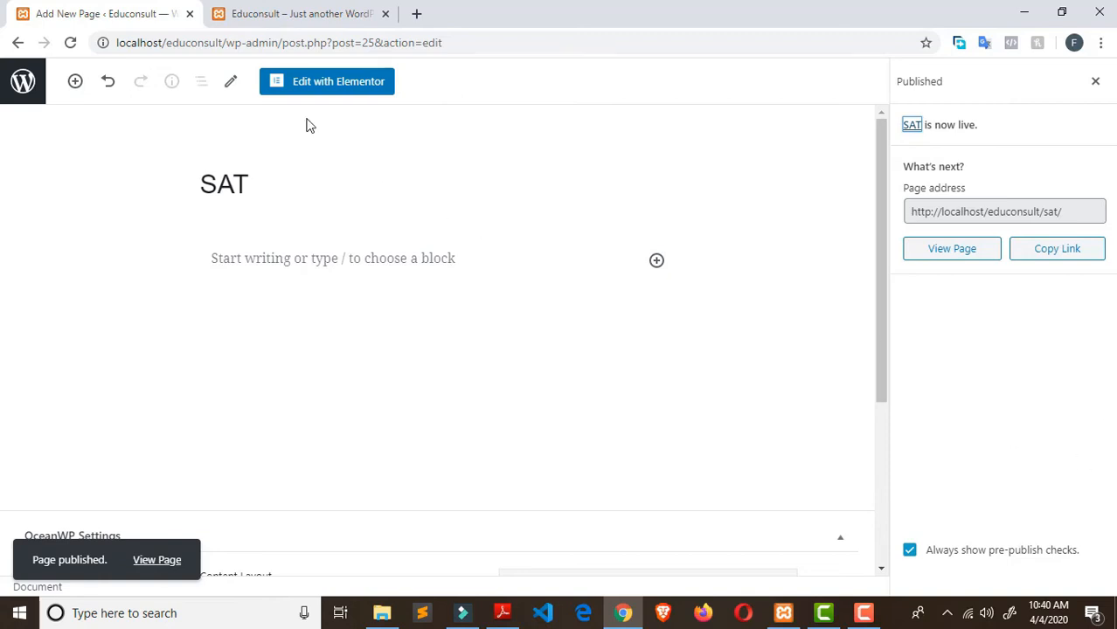
Glance at the live site's navigation, then leave the SAT page and open the menu editor
left_click(278, 14)
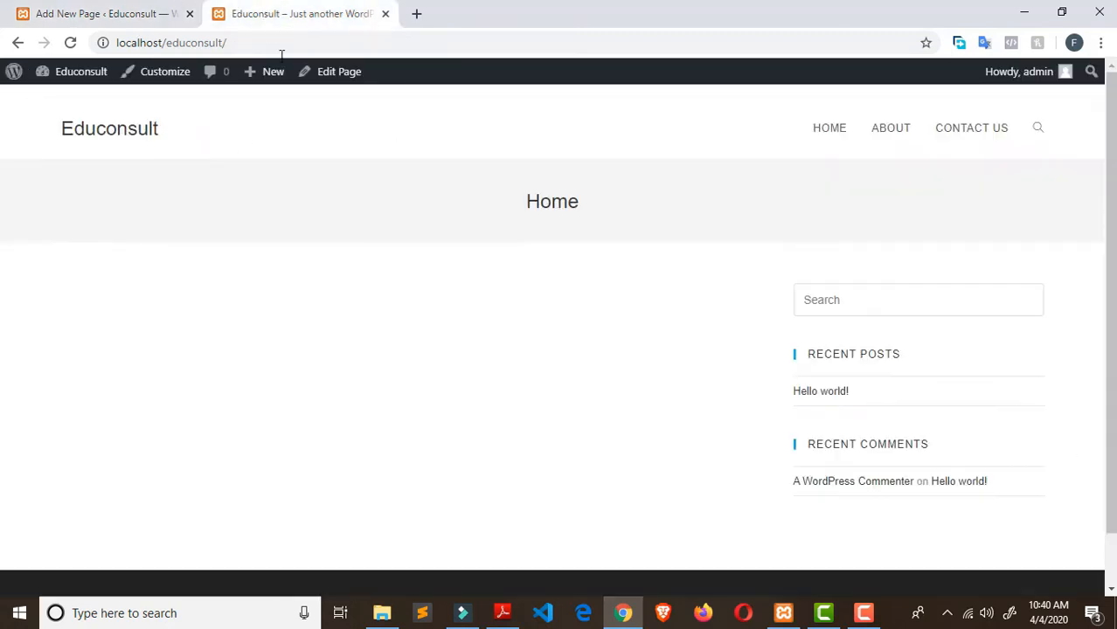
left_click(129, 13)
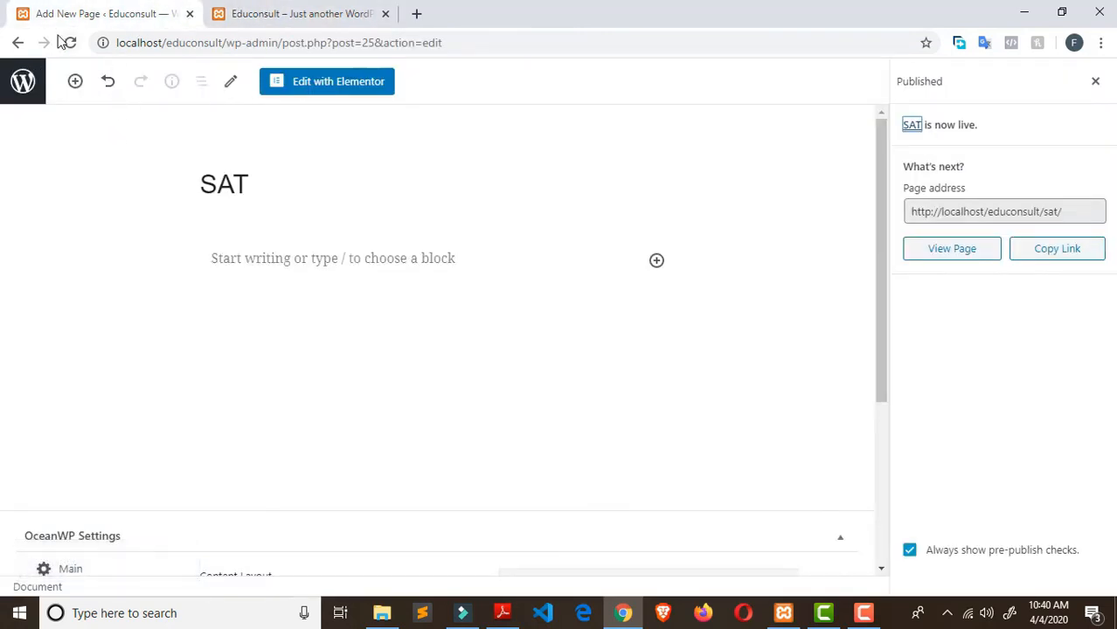
left_click(15, 43)
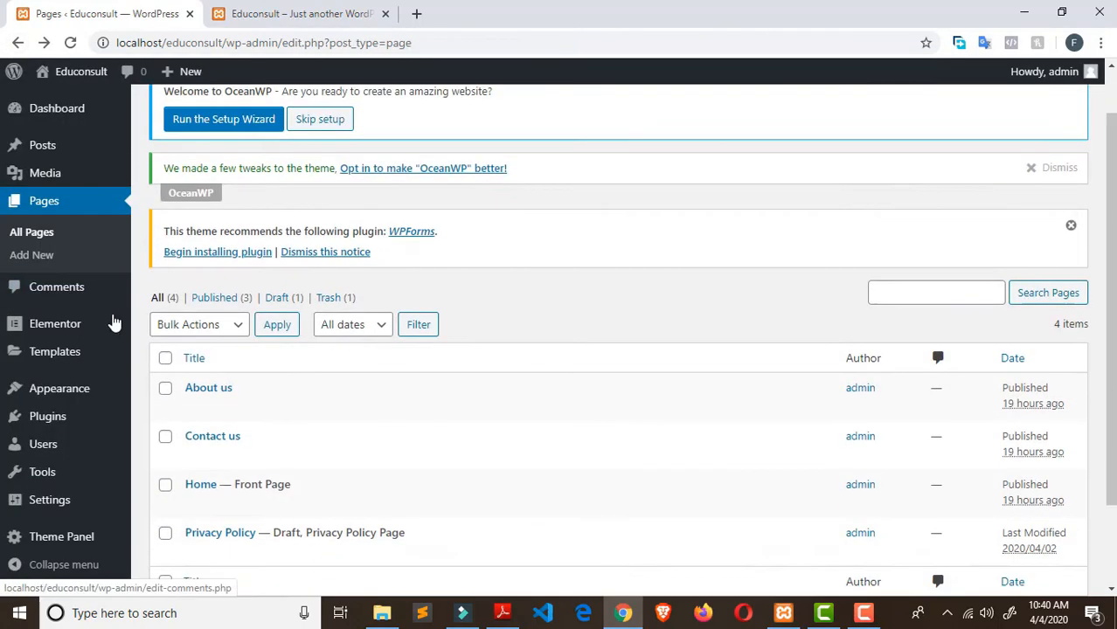
mouse_move(85, 388)
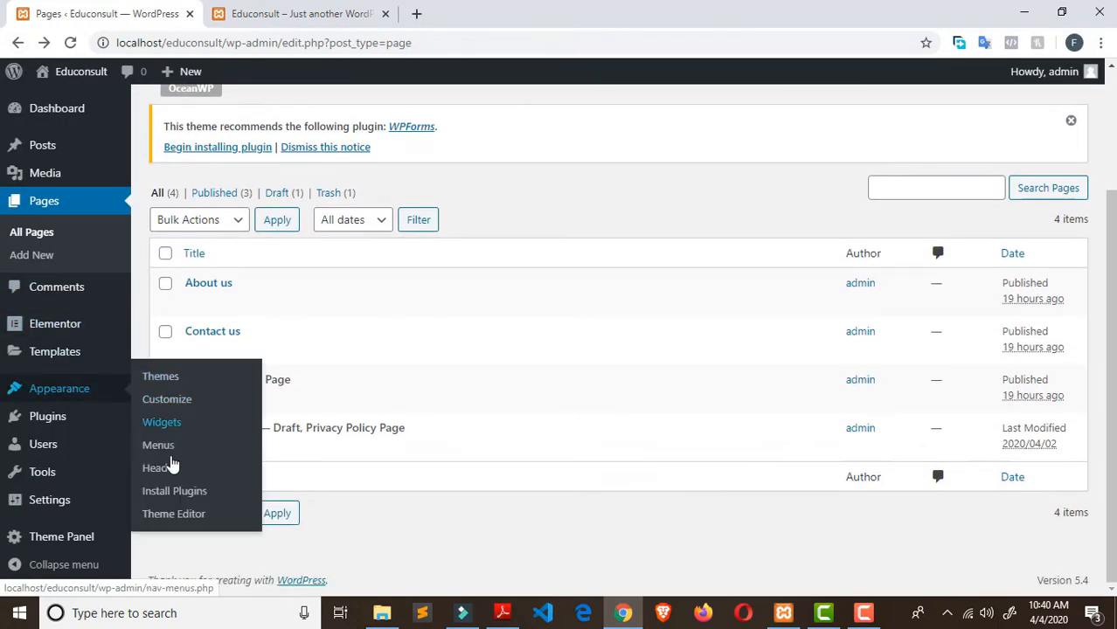
left_click(172, 450)
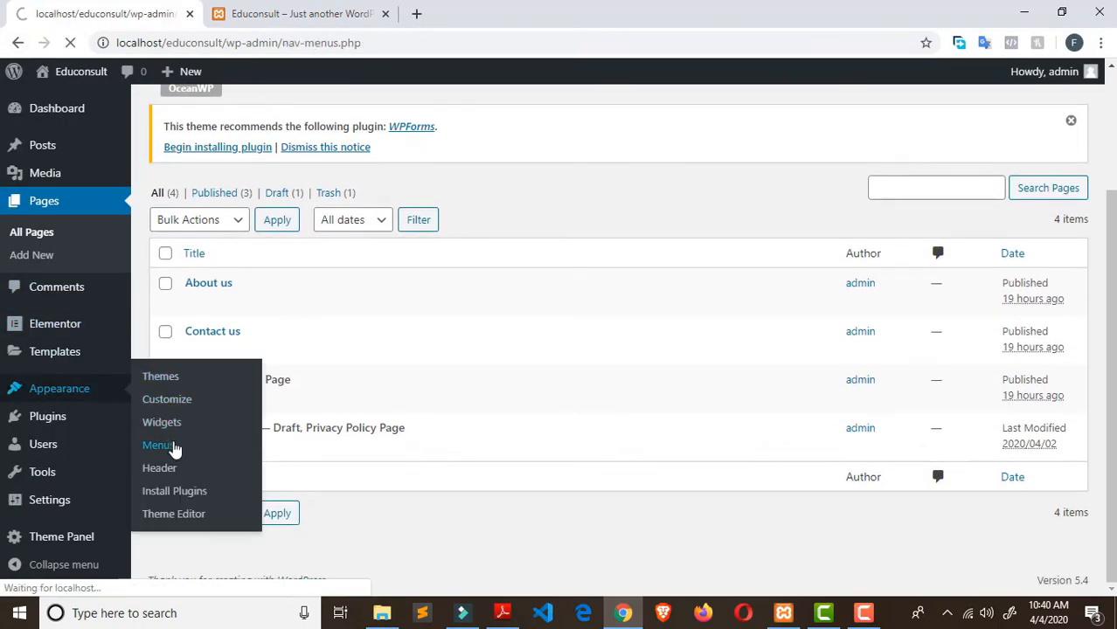
Add the SAT, GRE, GMAT, TOEFL, IELTS and STUDY ABROAD pages to Main Menu
scroll(327, 355, "down", 4)
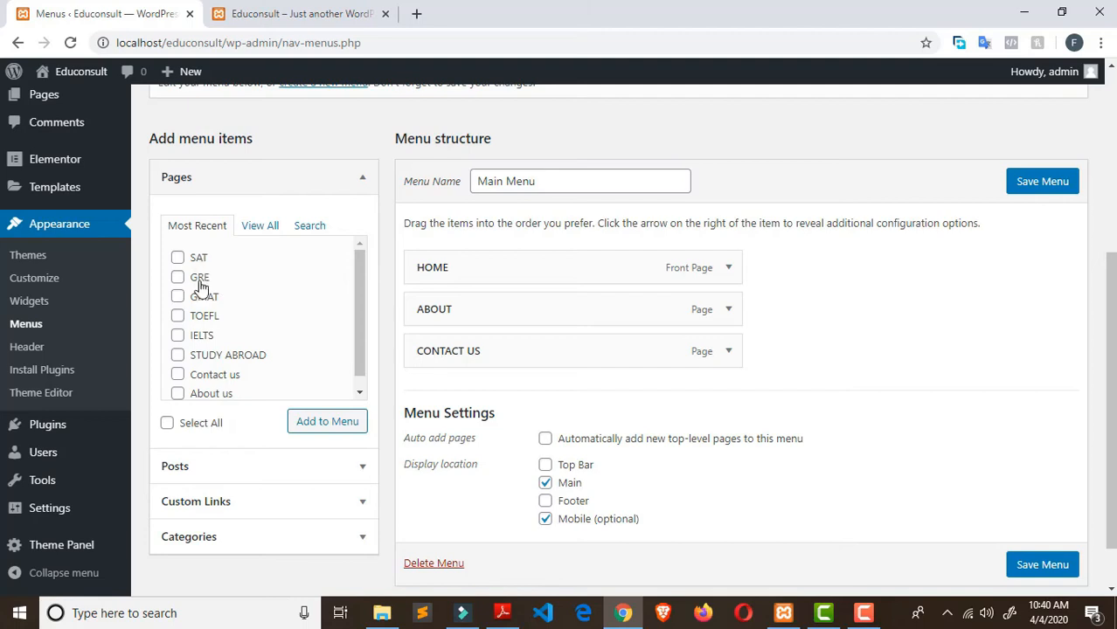
left_click(178, 355)
left_click(178, 335)
left_click(178, 315)
left_click(177, 277)
left_click(177, 258)
left_click(178, 297)
left_click(348, 421)
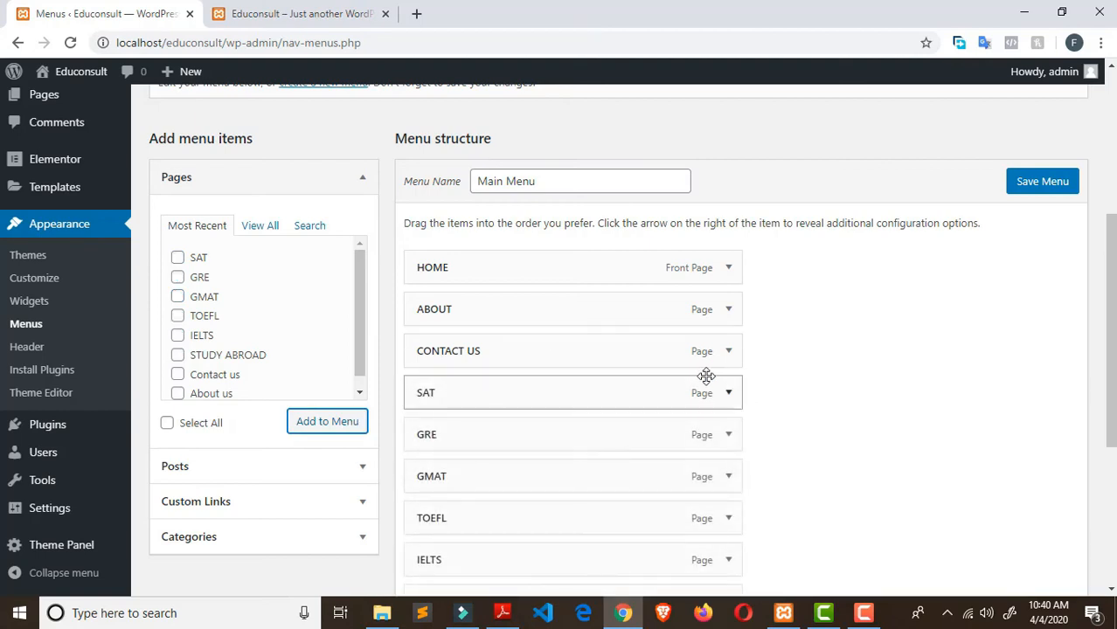
Reorder Main Menu so that STUDY ABROAD follows ABOUT and CONTACT US is the last item
scroll(705, 376, "down", 2)
scroll(706, 382, "up", 1)
scroll(706, 384, "up", 1)
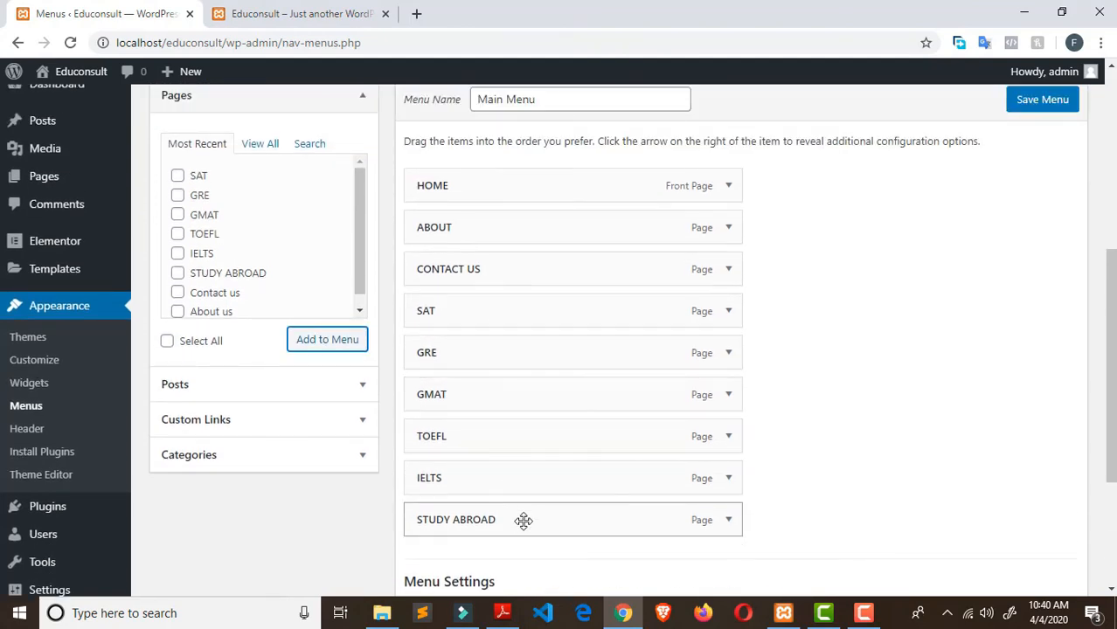
left_click_drag(524, 521, 524, 266)
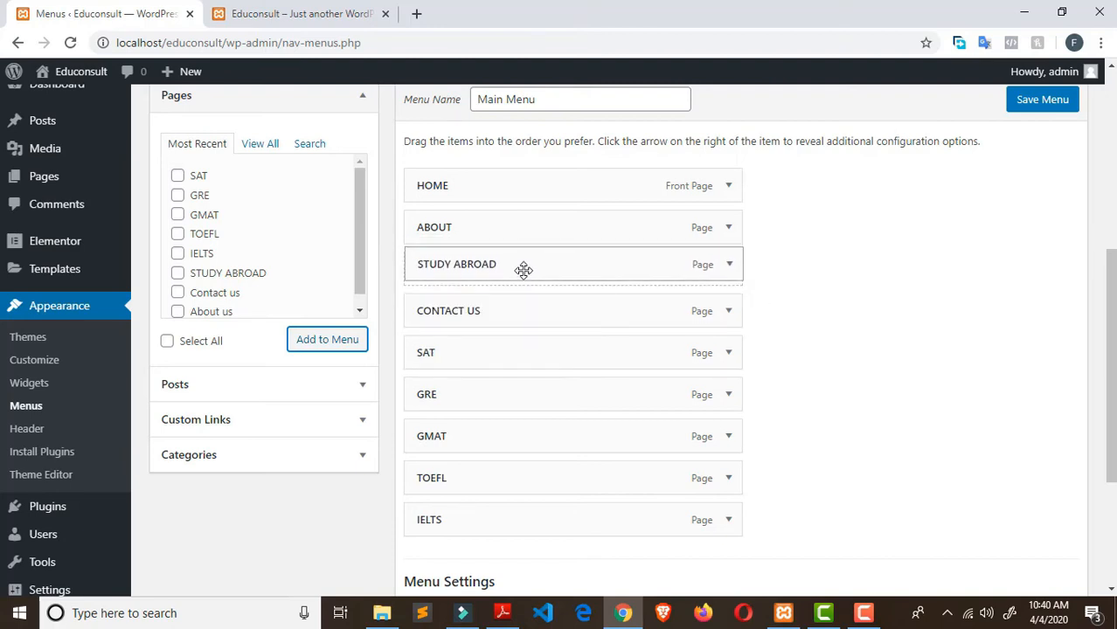
left_click_drag(570, 314, 569, 528)
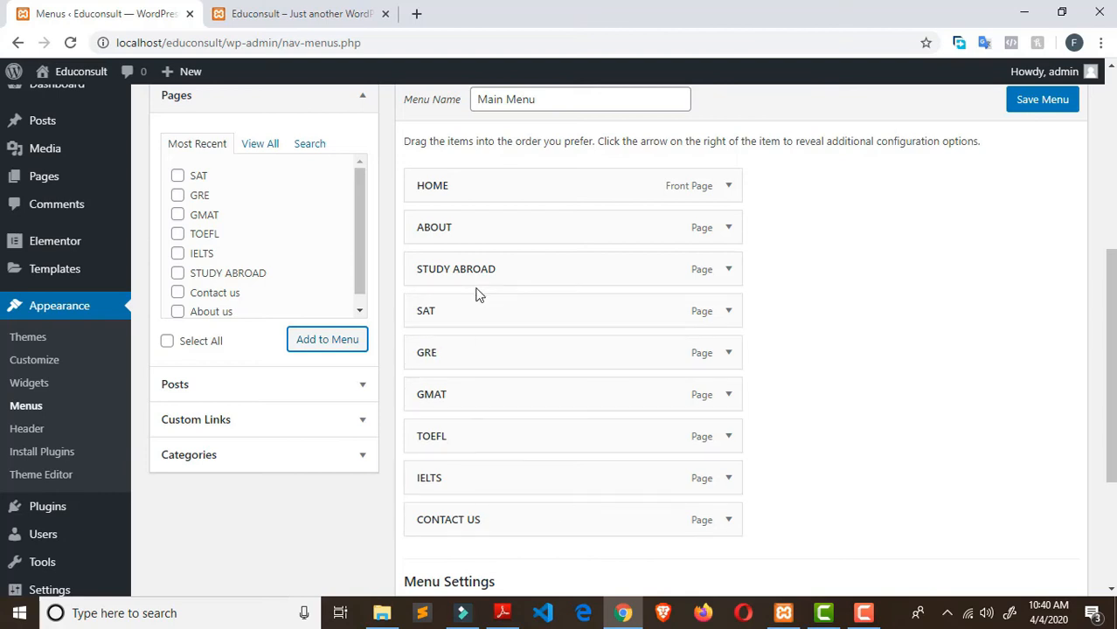
Nest SAT, GRE, GMAT, TOEFL and IELTS as sub items under STUDY ABROAD and save the menu
left_click_drag(464, 315, 504, 348)
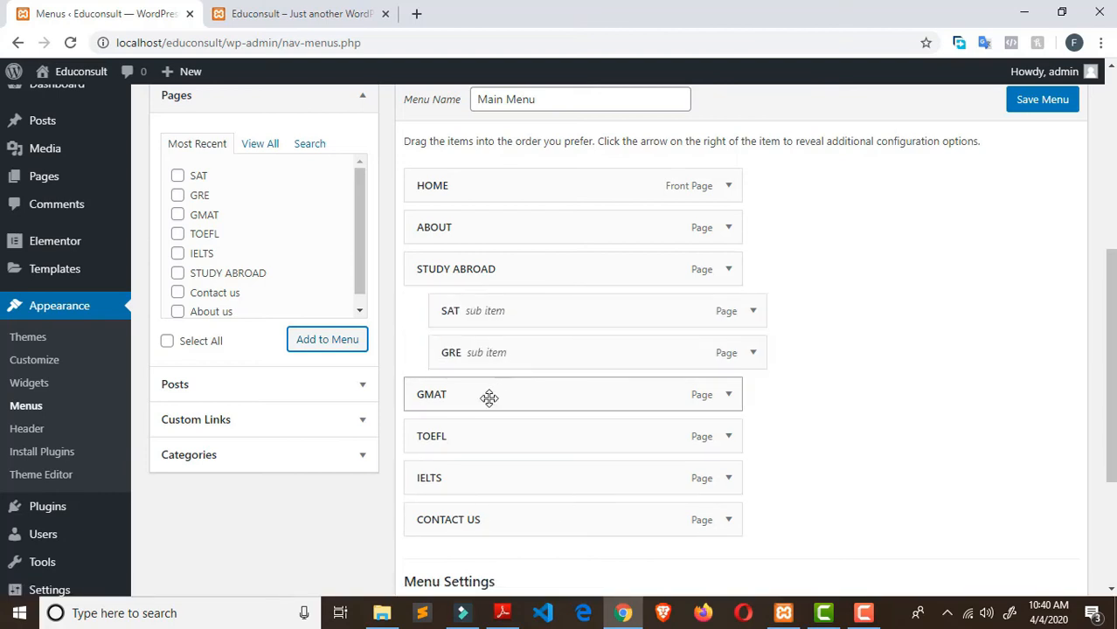
left_click_drag(489, 394, 520, 395)
left_click_drag(500, 442, 555, 470)
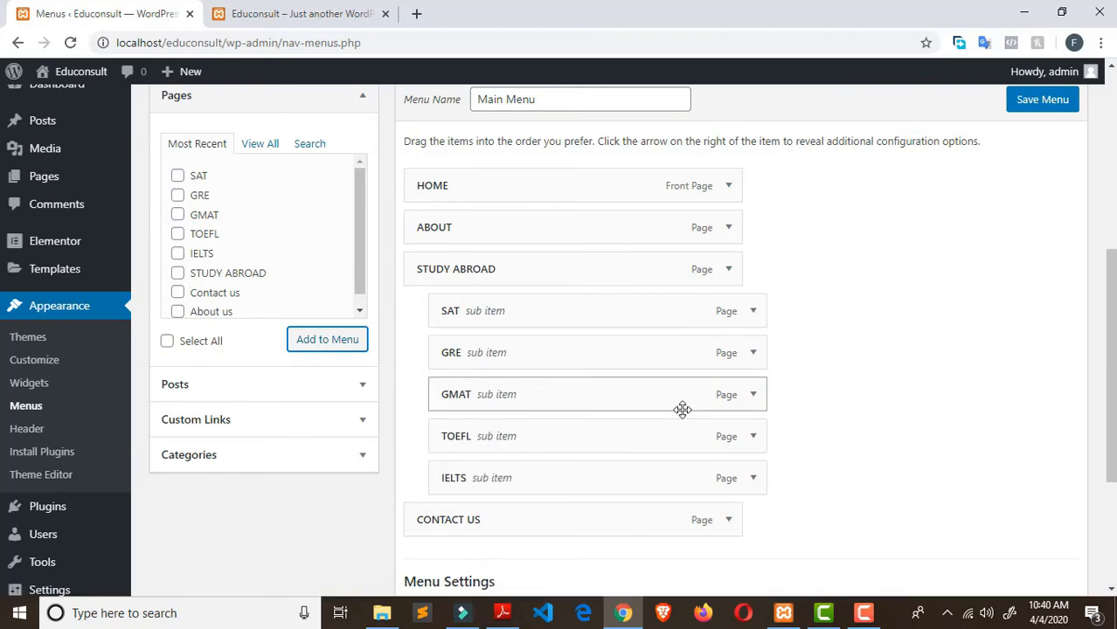
scroll(717, 402, "down", 3)
scroll(693, 364, "up", 5)
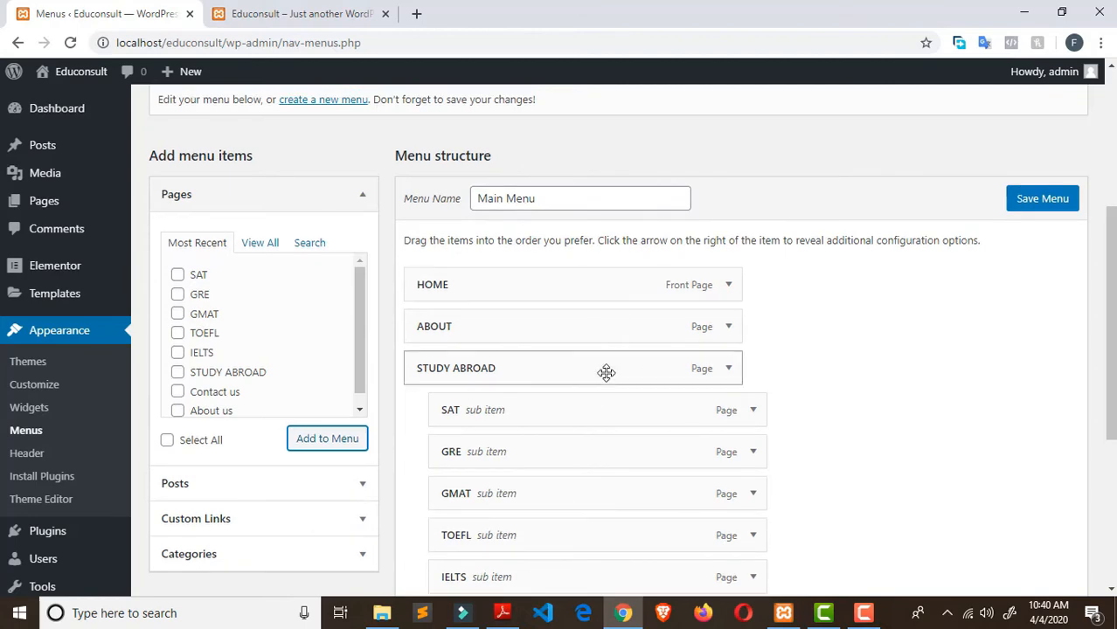
scroll(1026, 501, "down", 5)
left_click(1045, 504)
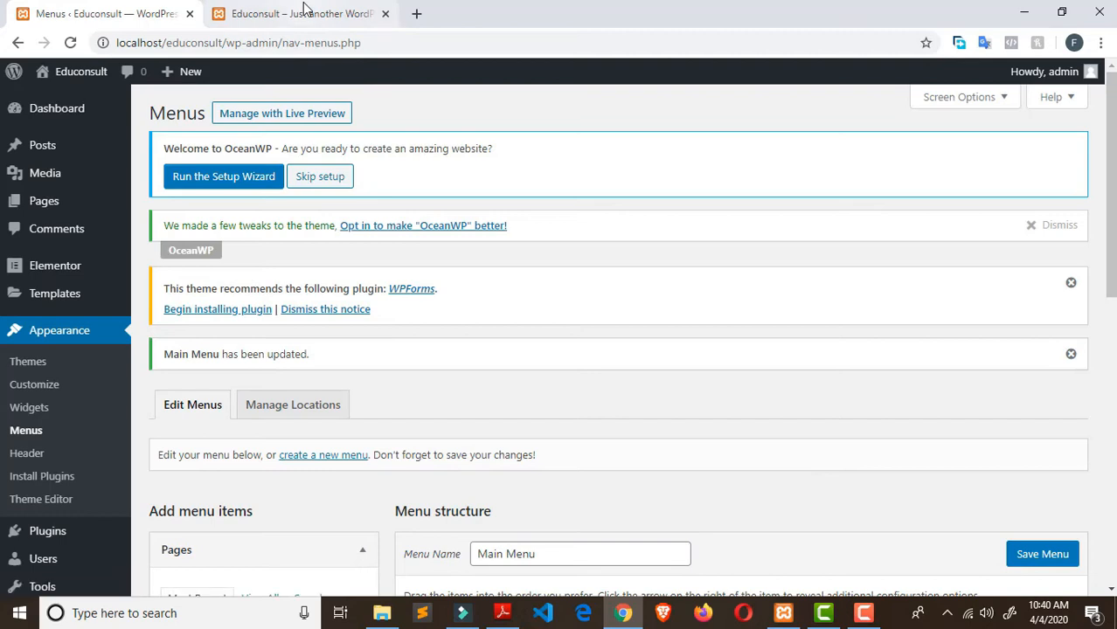
Reload the Educonsult home page and inspect the STUDY ABROAD dropdown in the navigation
left_click(304, 12)
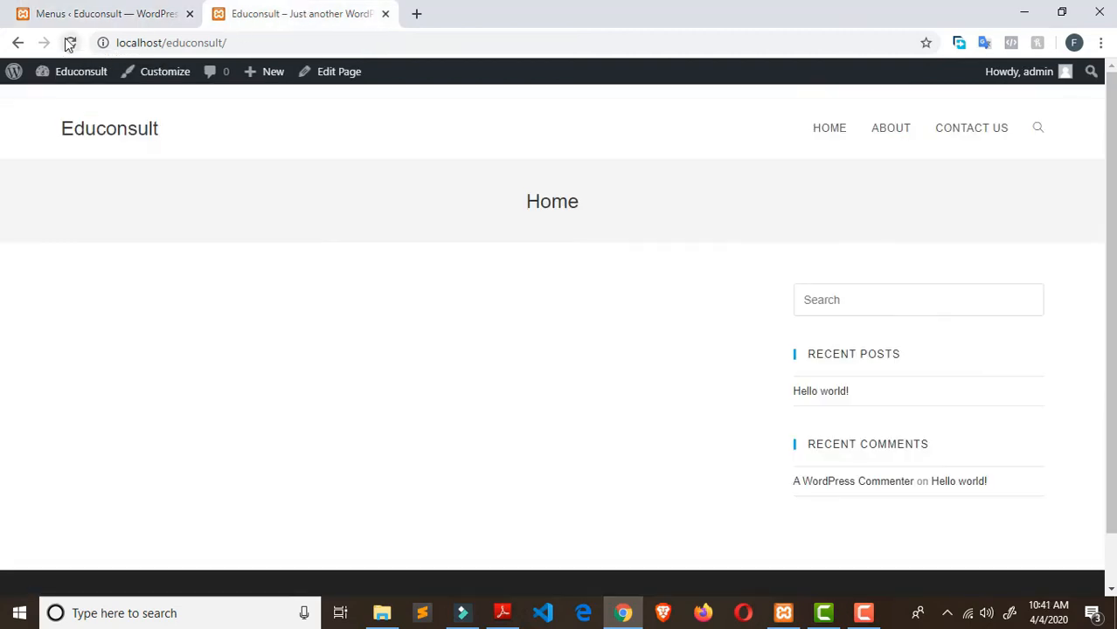
left_click(70, 44)
mouse_move(913, 138)
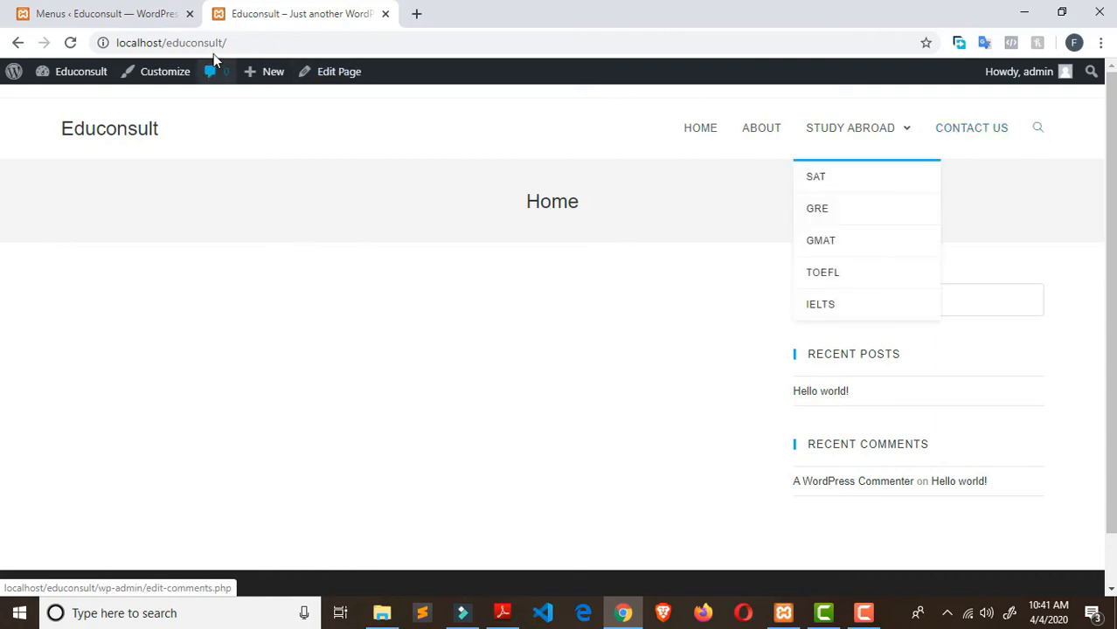
Open the live site in an additional browser tab and bring up the theme customizer in the earlier site tab
left_click(136, 21)
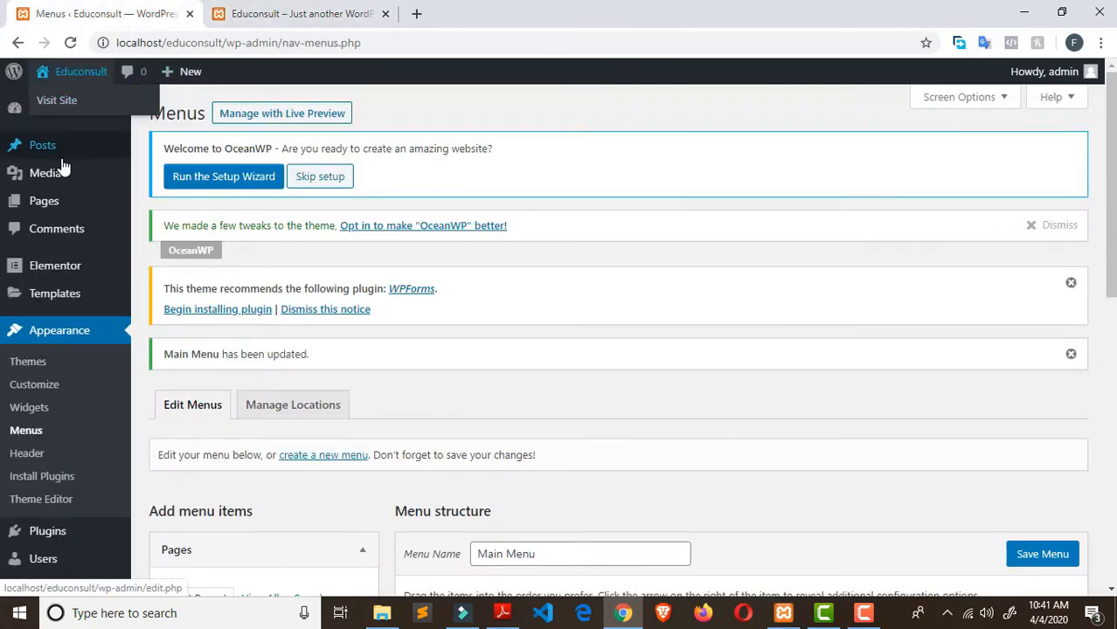
right_click(77, 104)
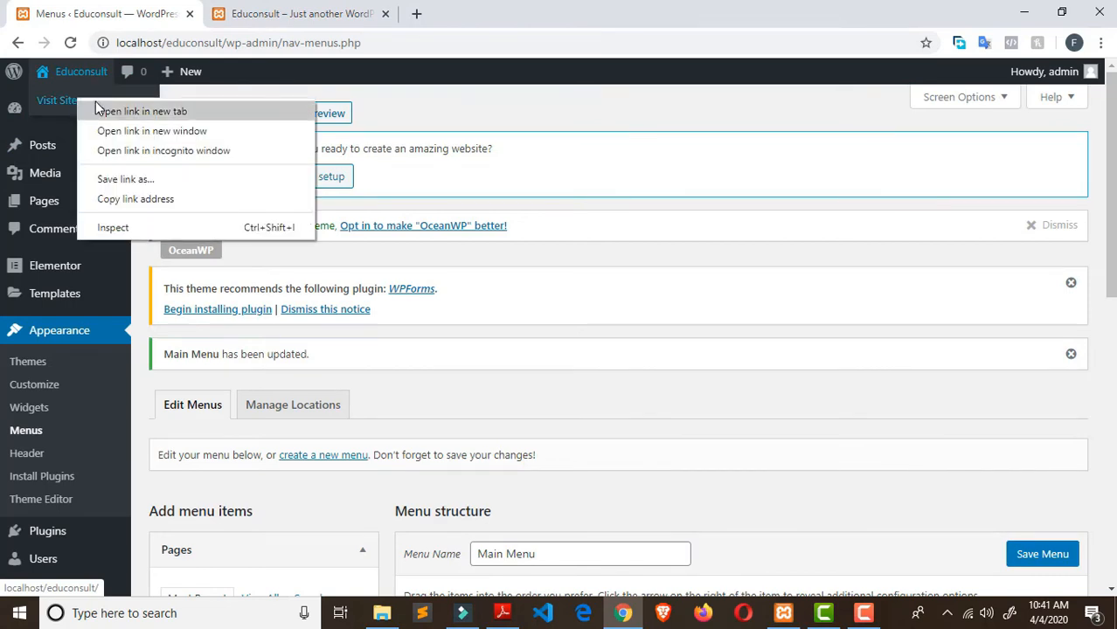
left_click(97, 109)
left_click(271, 16)
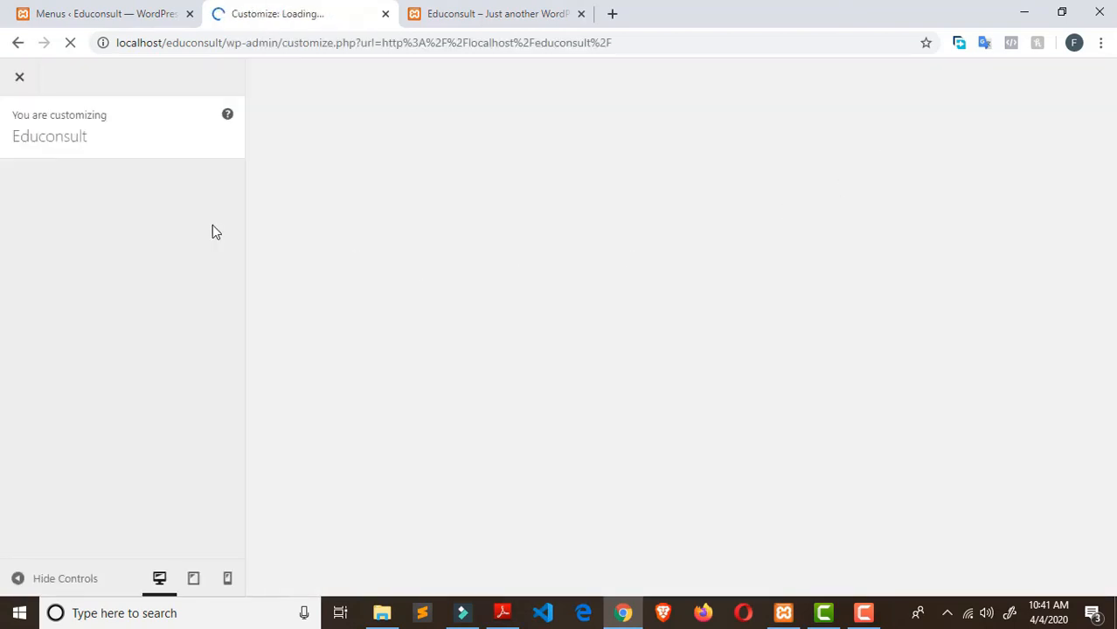
left_click(459, 14)
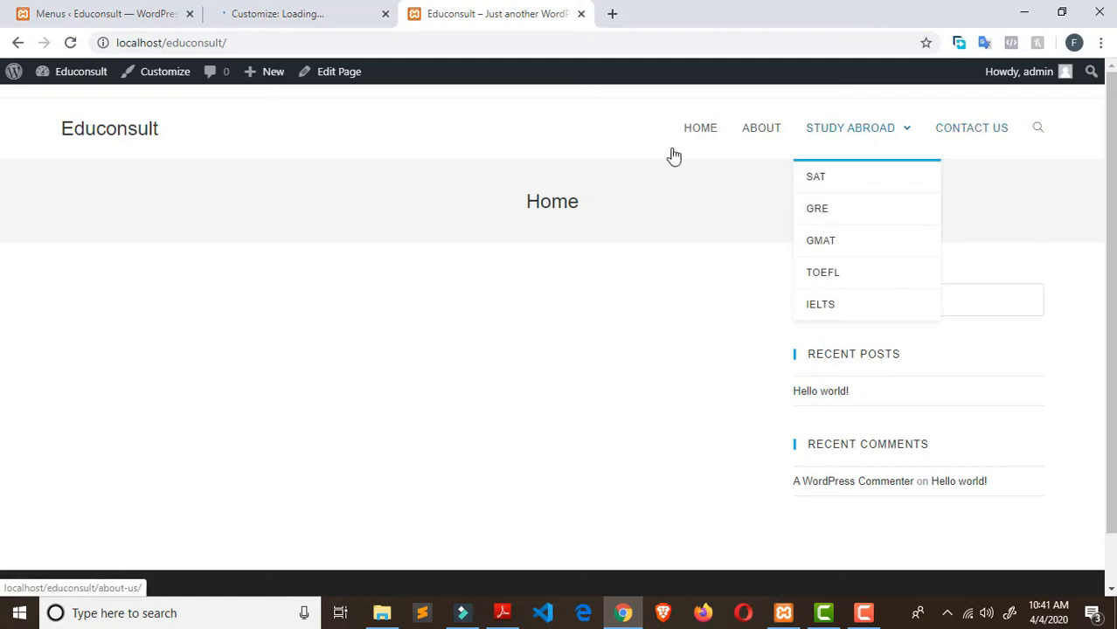
left_click(298, 25)
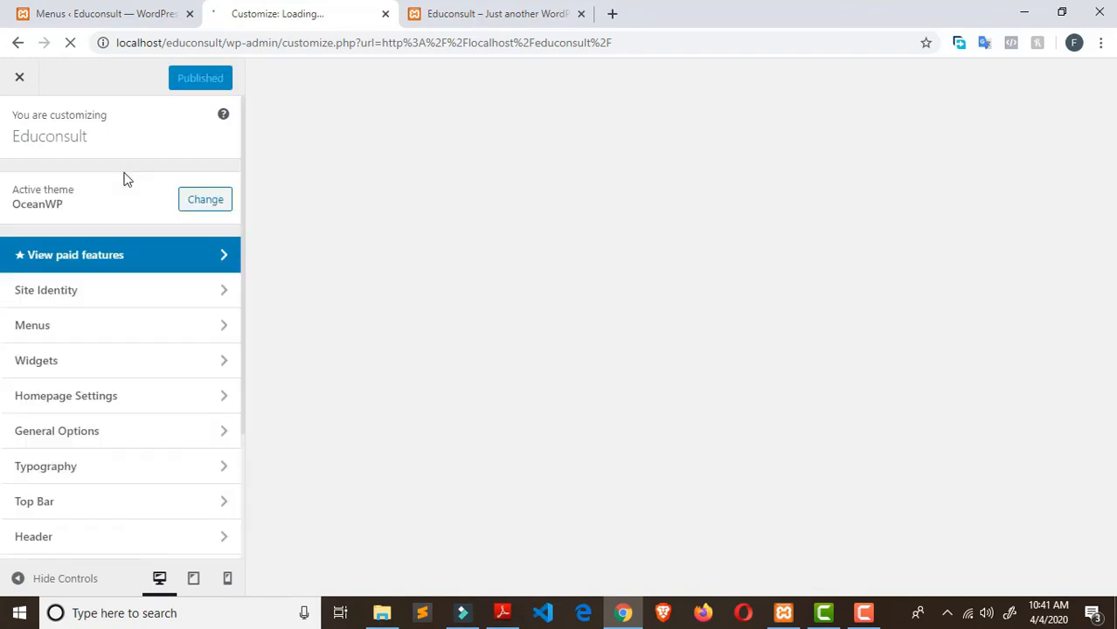
Look through the customizer's Menus, Homepage Settings and General Options sections without changing anything
scroll(100, 312, "down", 2)
scroll(99, 312, "up", 2)
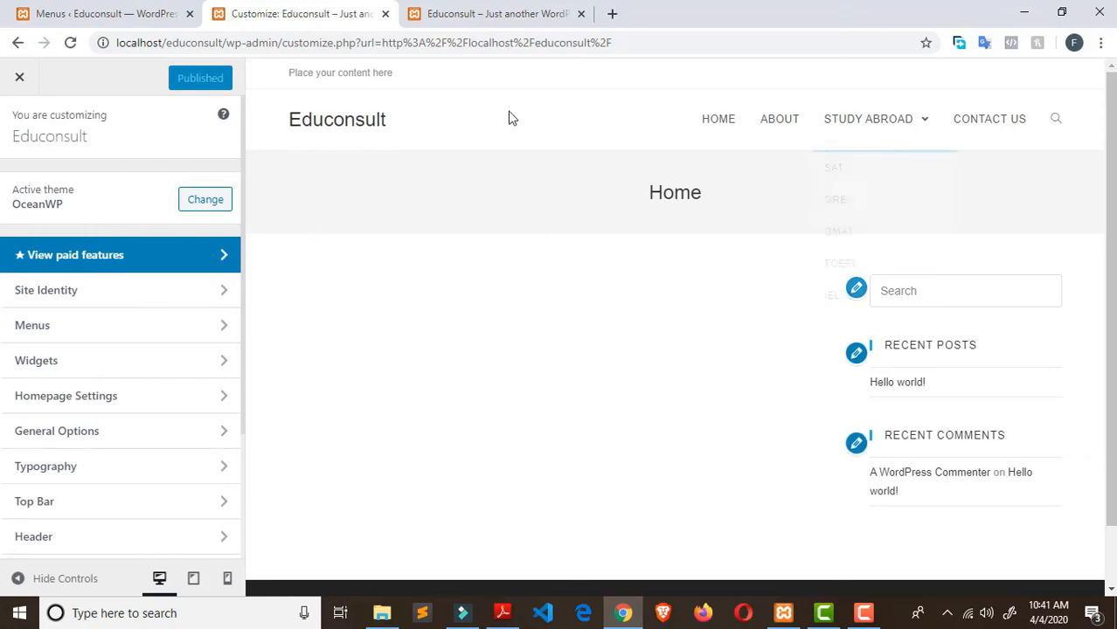
left_click(215, 328)
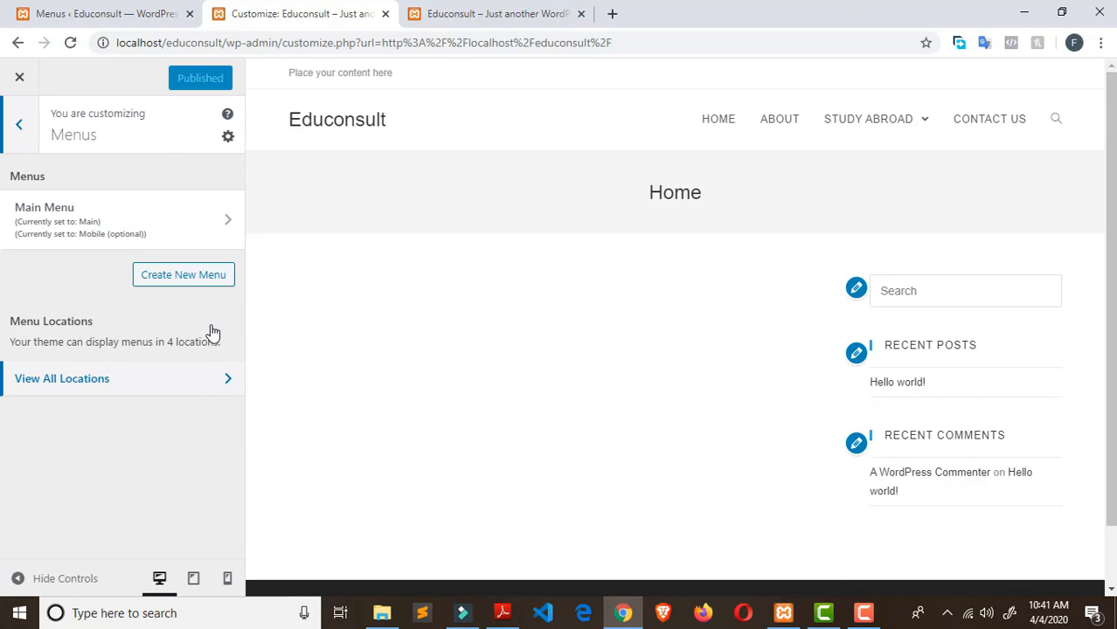
left_click(21, 129)
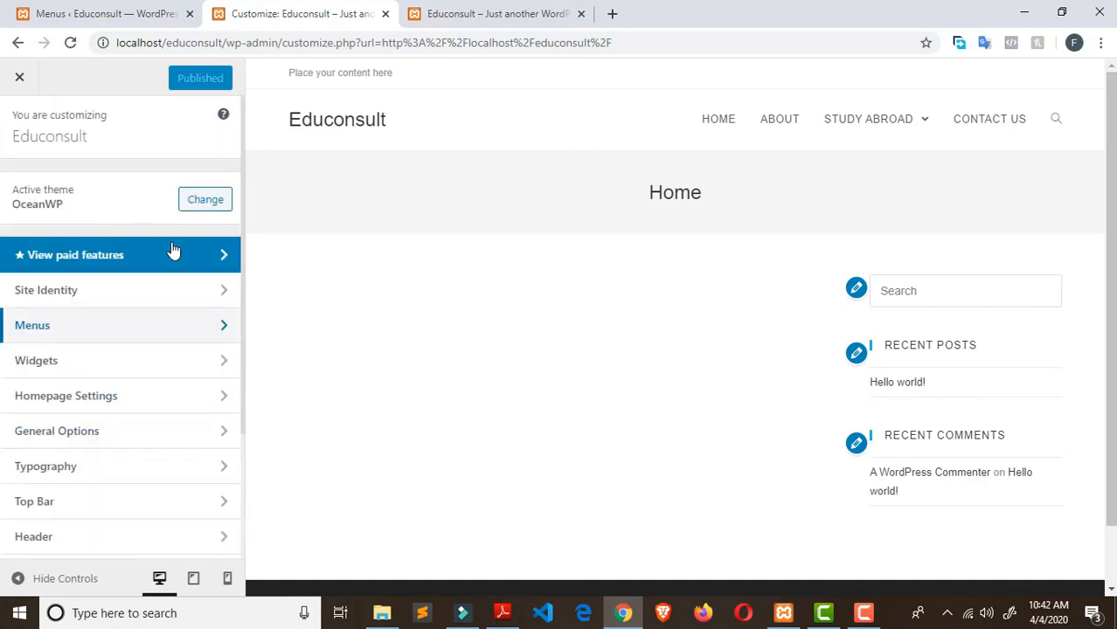
scroll(175, 262, "down", 1)
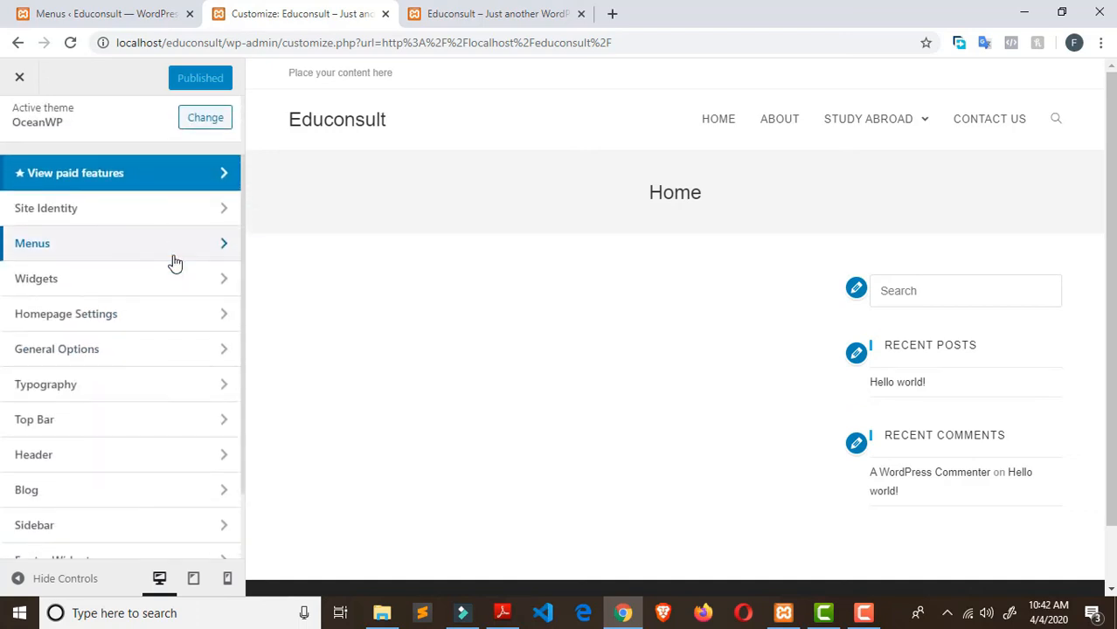
left_click(202, 322)
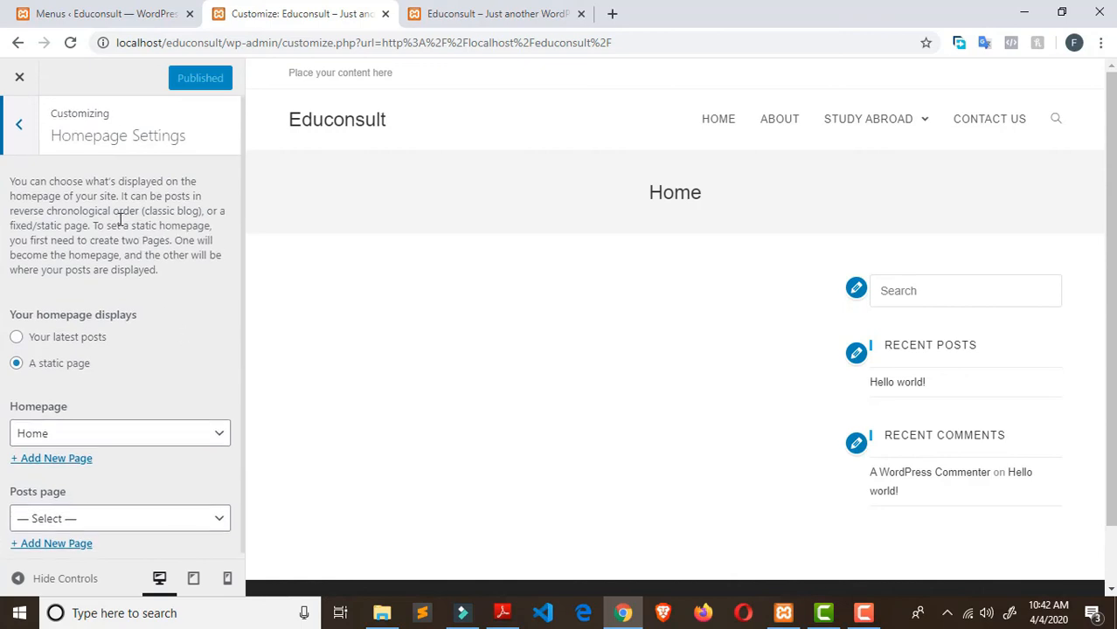
left_click(19, 126)
scroll(122, 299, "down", 1)
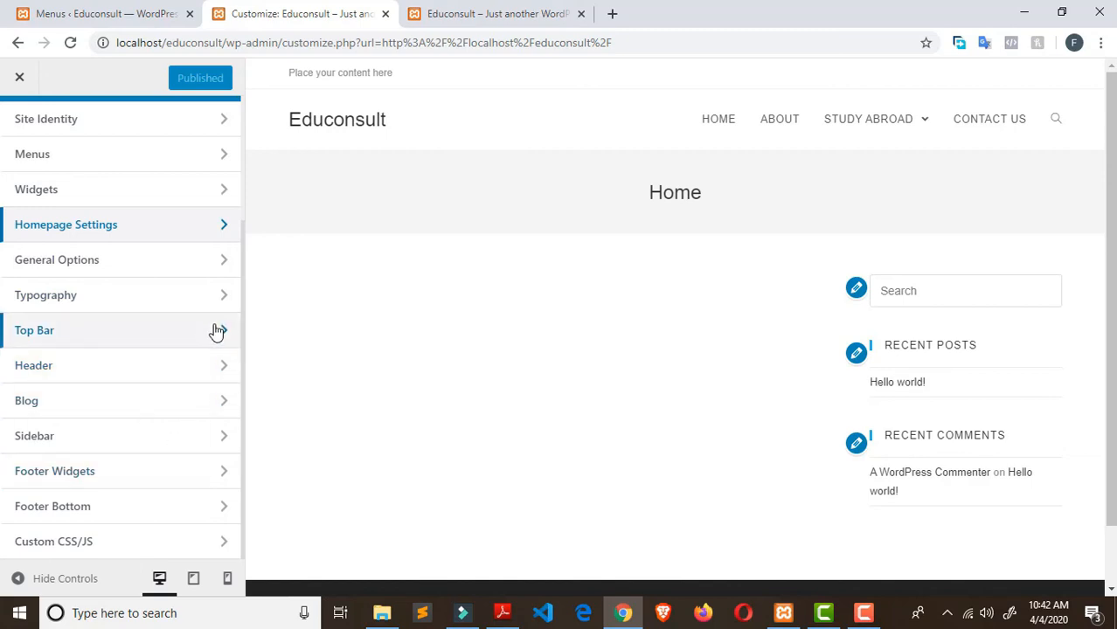
left_click(221, 266)
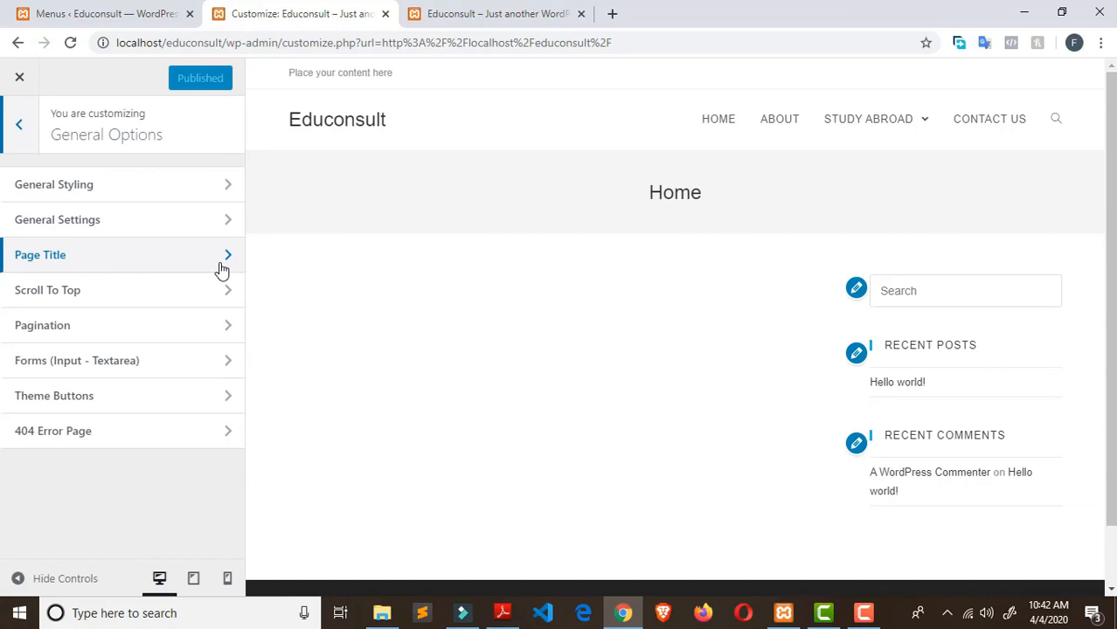
left_click(16, 139)
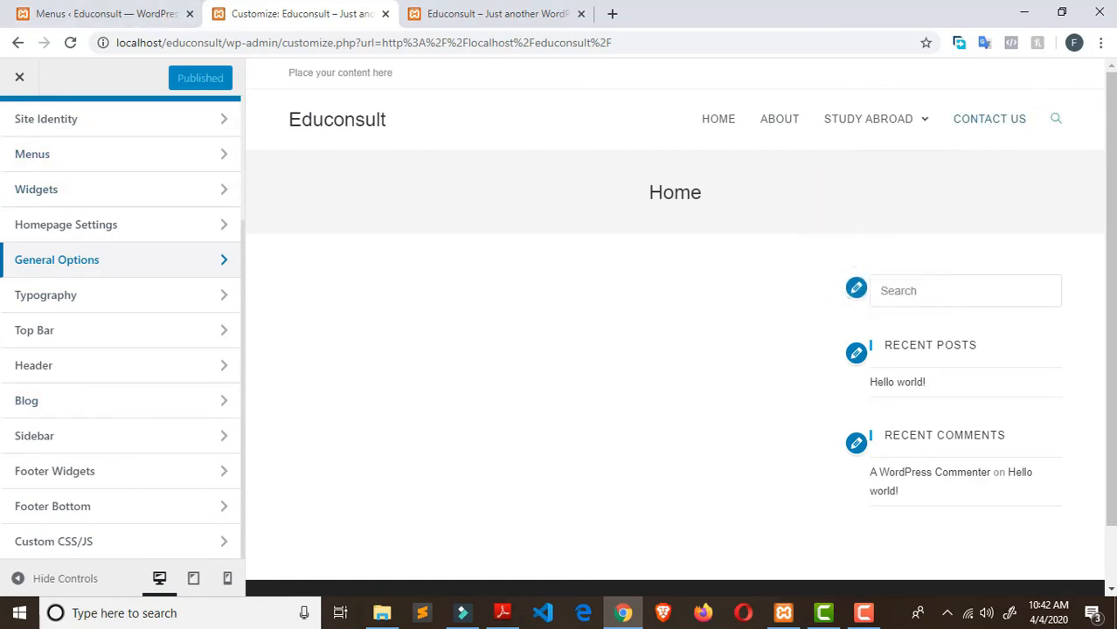
left_click(864, 616)
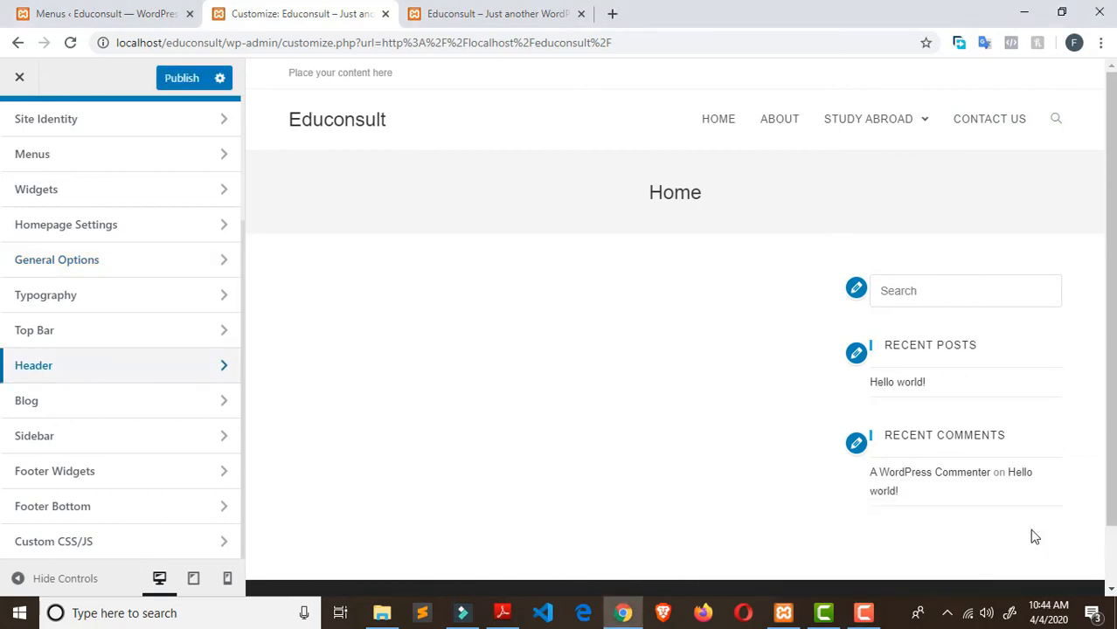
scroll(98, 337, "up", 2)
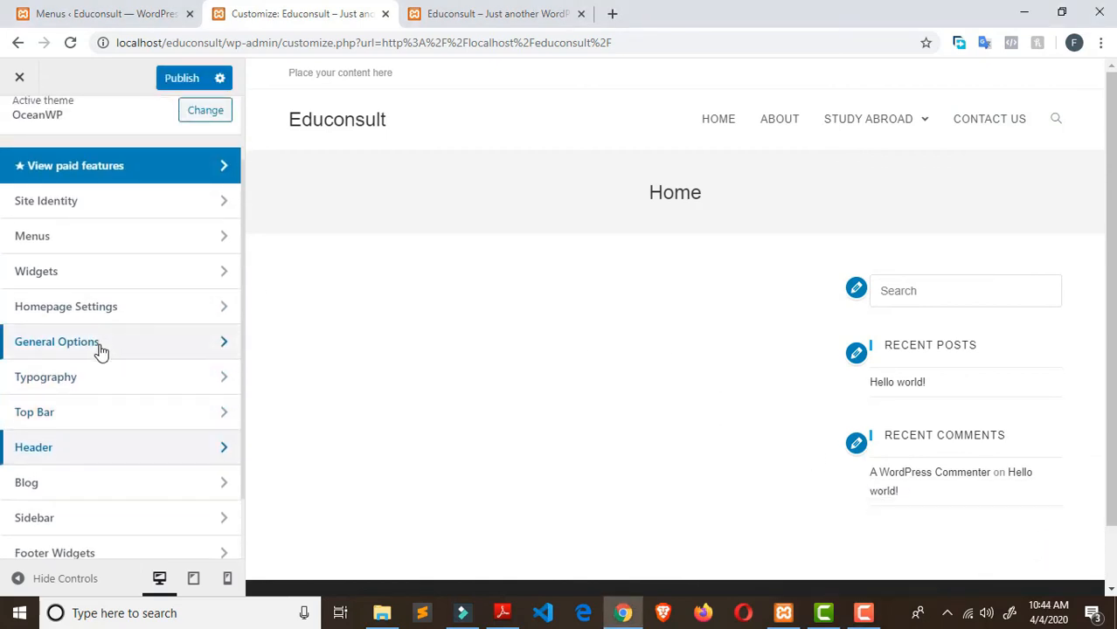
scroll(108, 294, "up", 1)
scroll(109, 288, "down", 2)
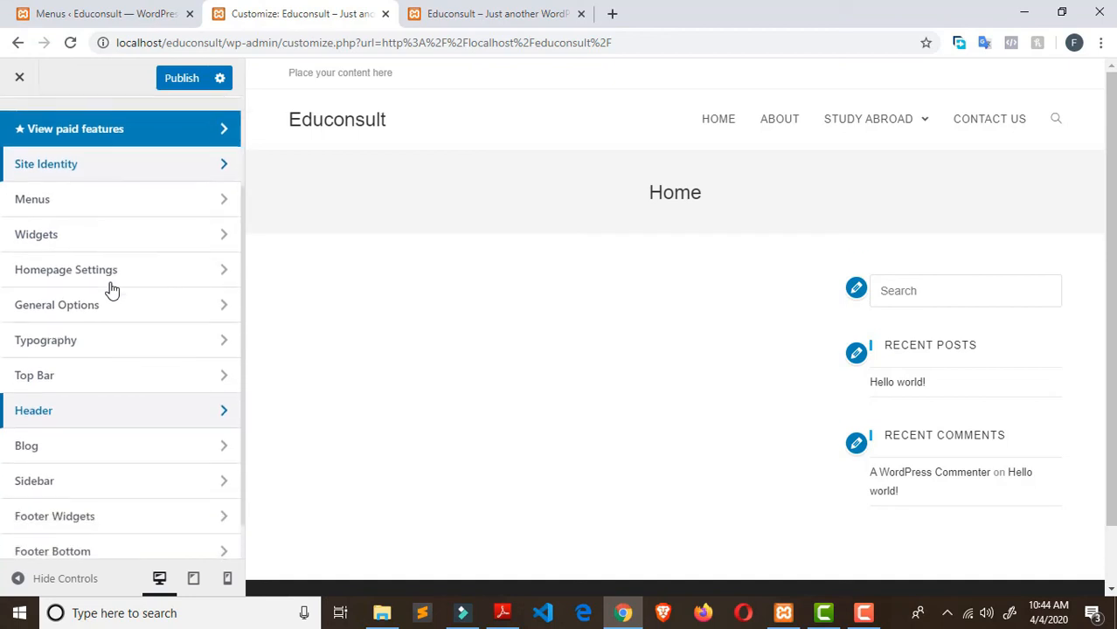
Open the Menu settings within the customizer's Header section
scroll(112, 289, "down", 1)
left_click(215, 382)
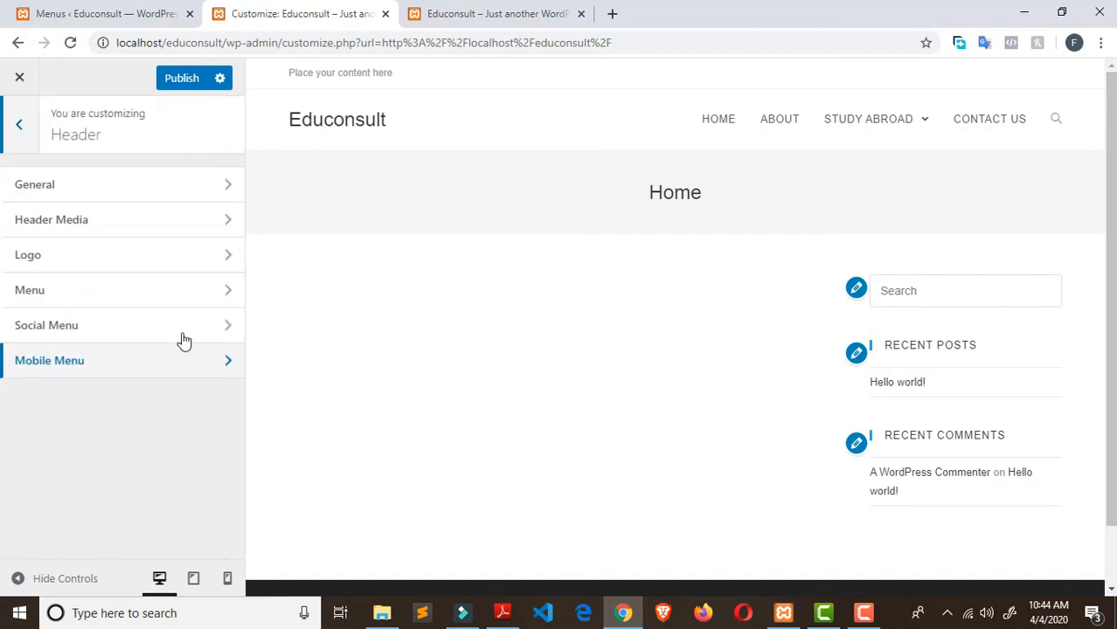
left_click(35, 140)
scroll(148, 175, "up", 1)
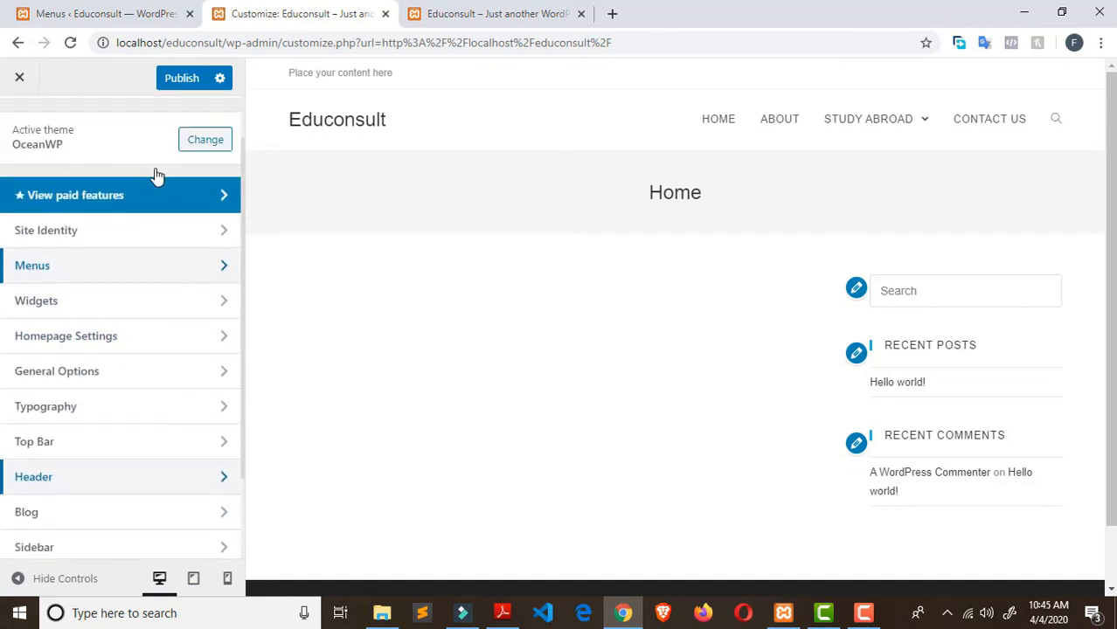
scroll(157, 201, "up", 1)
scroll(152, 303, "down", 3)
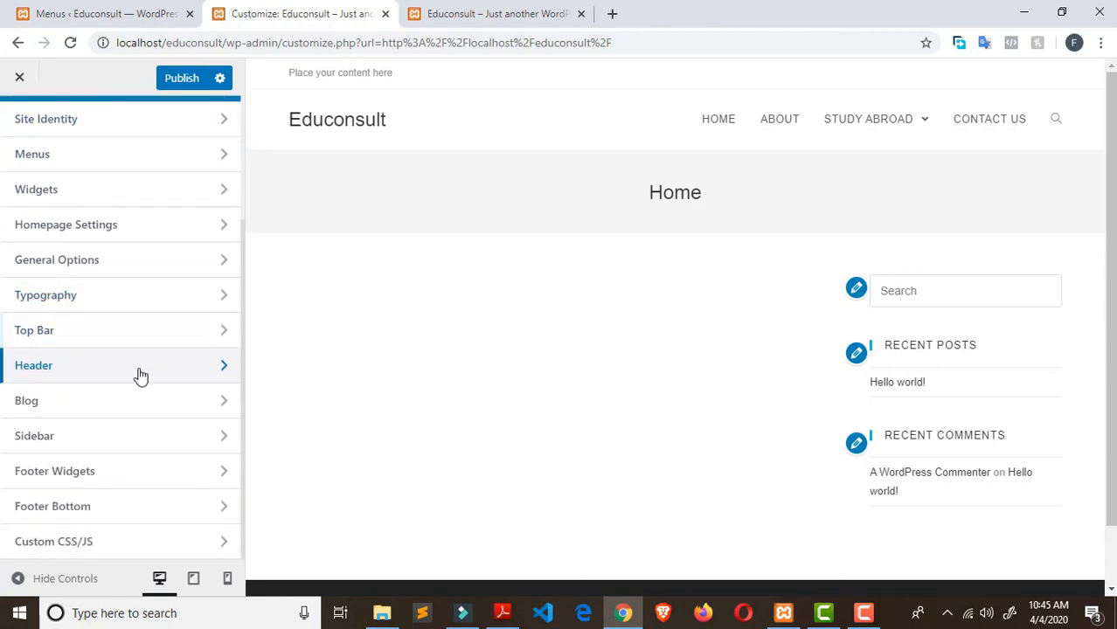
left_click(224, 373)
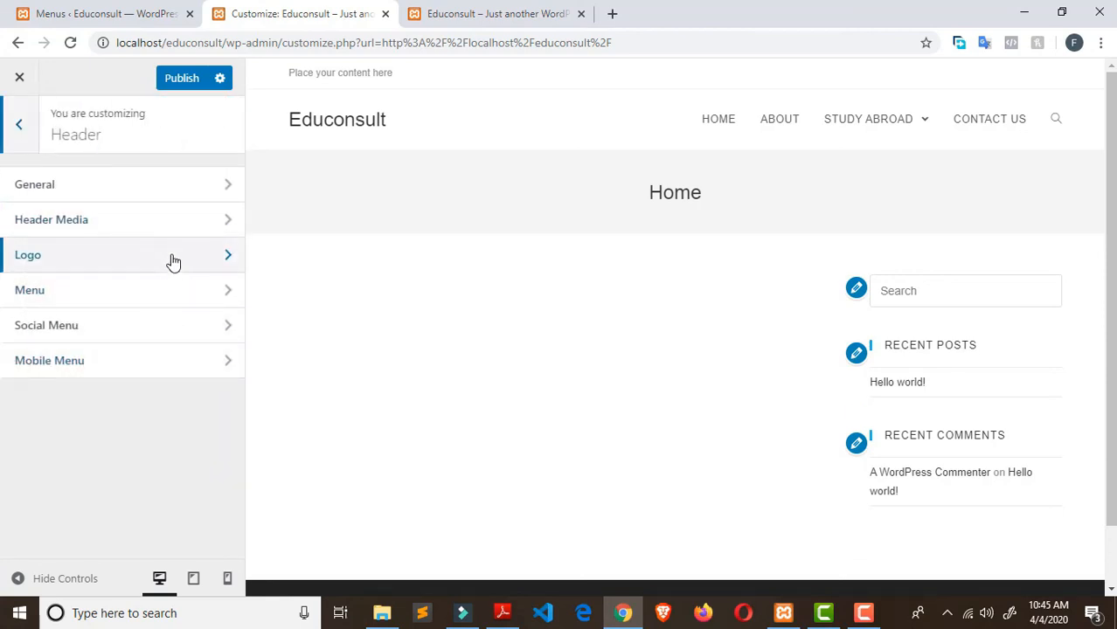
left_click(210, 303)
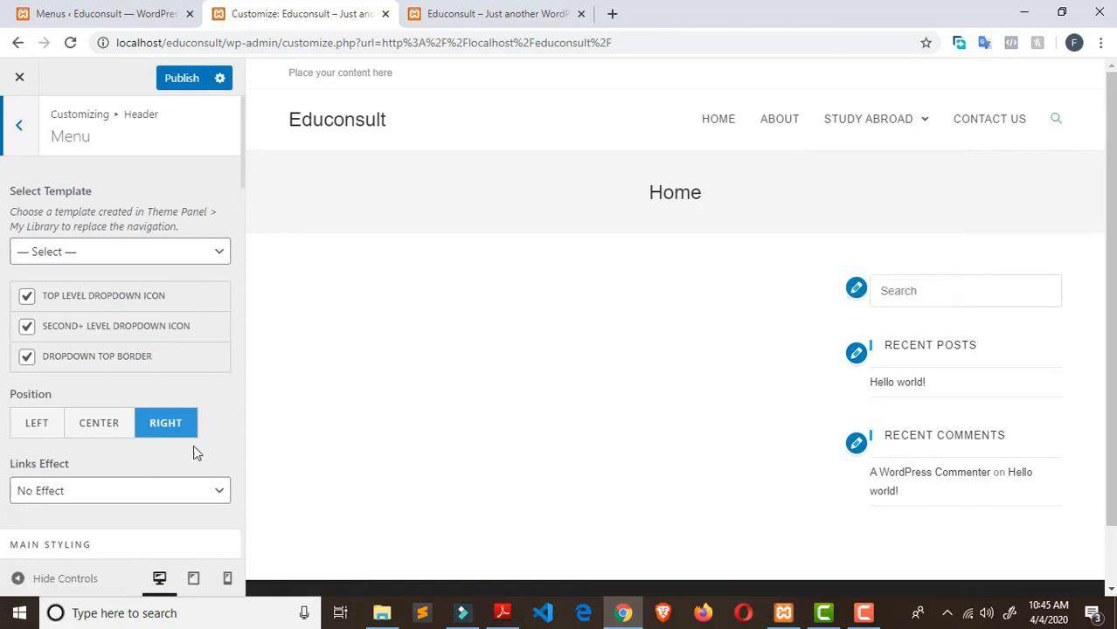
Remove the search icon from the header navigation by setting the Search Icon Style to Disabled
scroll(182, 419, "down", 4)
scroll(182, 419, "down", 5)
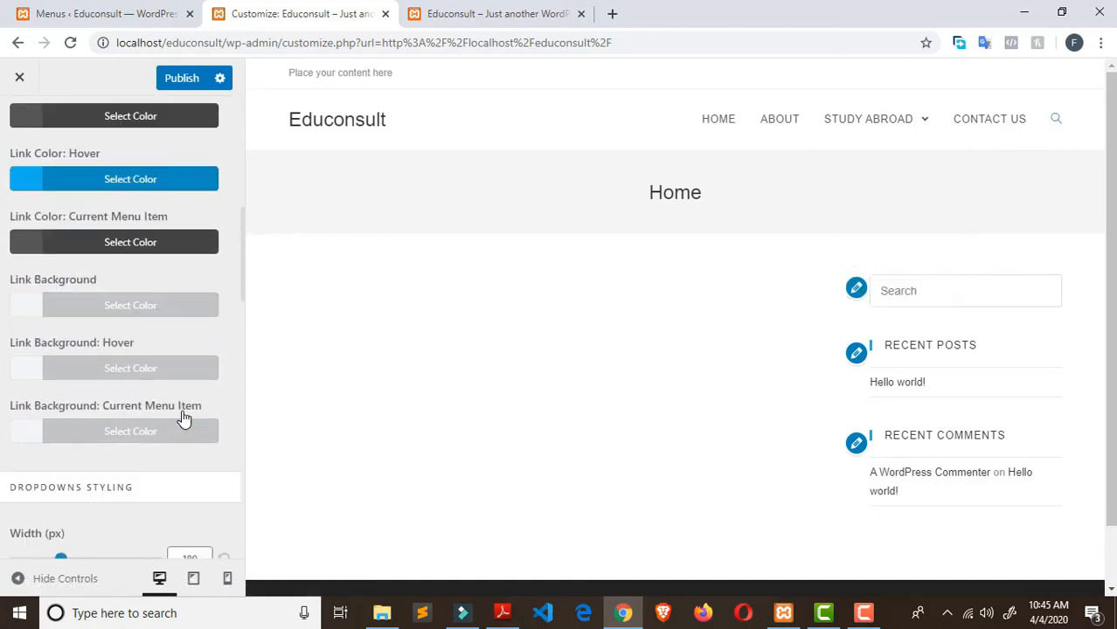
scroll(176, 422, "down", 7)
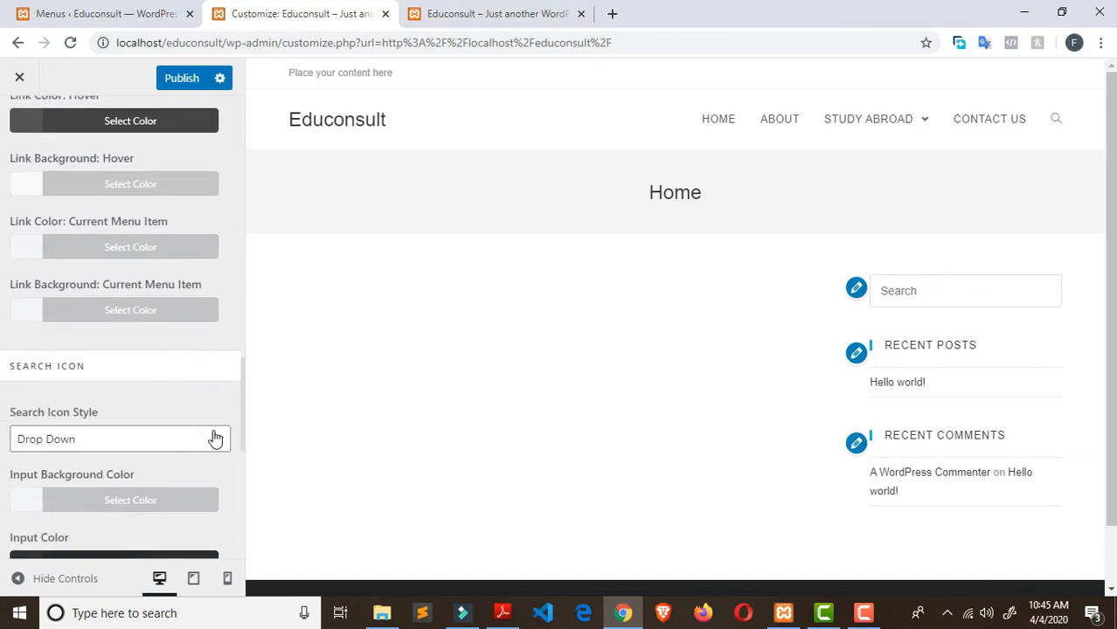
left_click(214, 442)
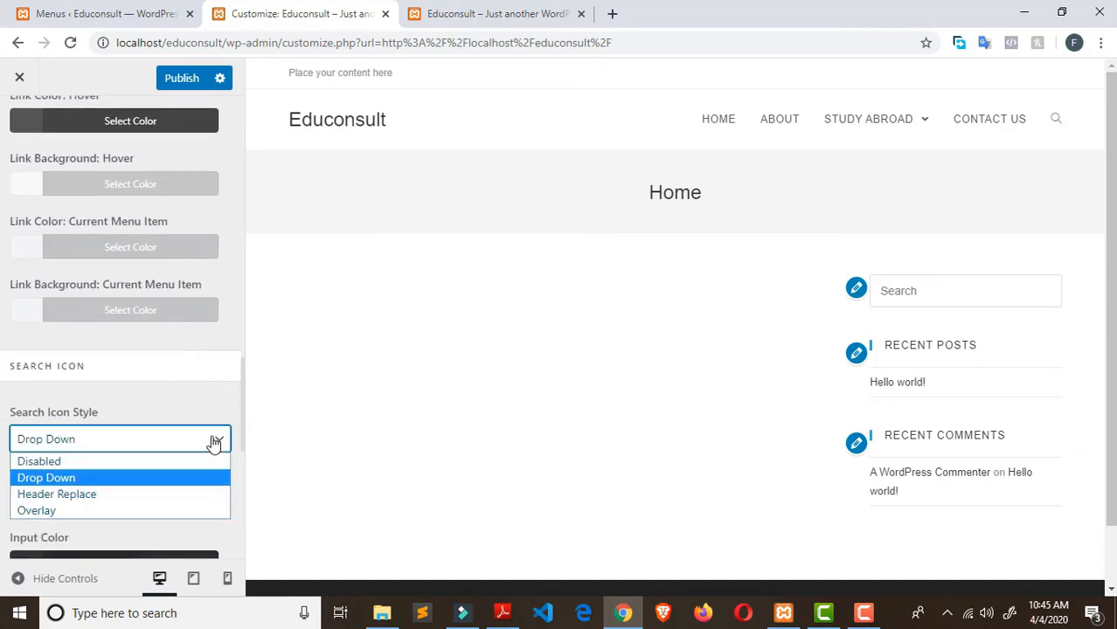
left_click(175, 462)
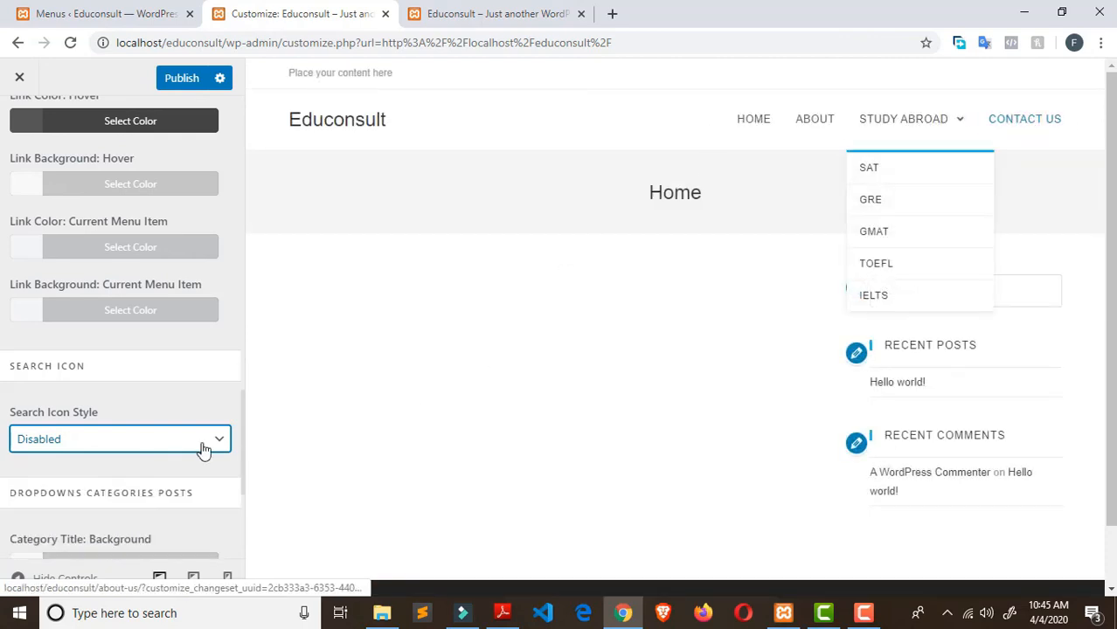
Set the header menu position to Center, turn off the dropdown top border and publish the changes
scroll(129, 396, "up", 2)
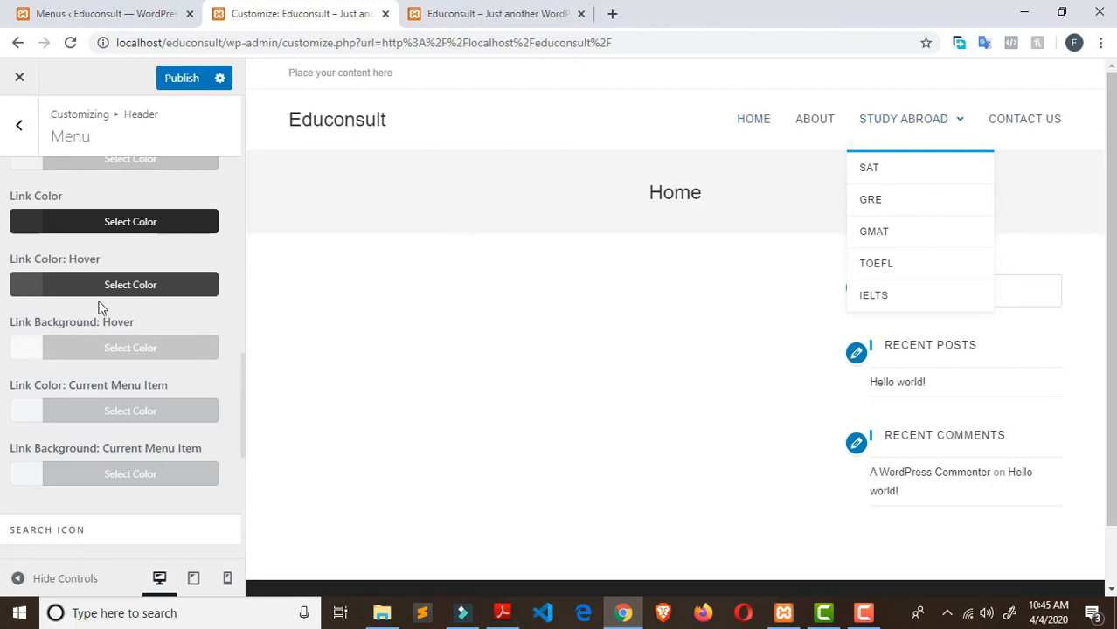
scroll(105, 291, "up", 3)
scroll(106, 350, "up", 8)
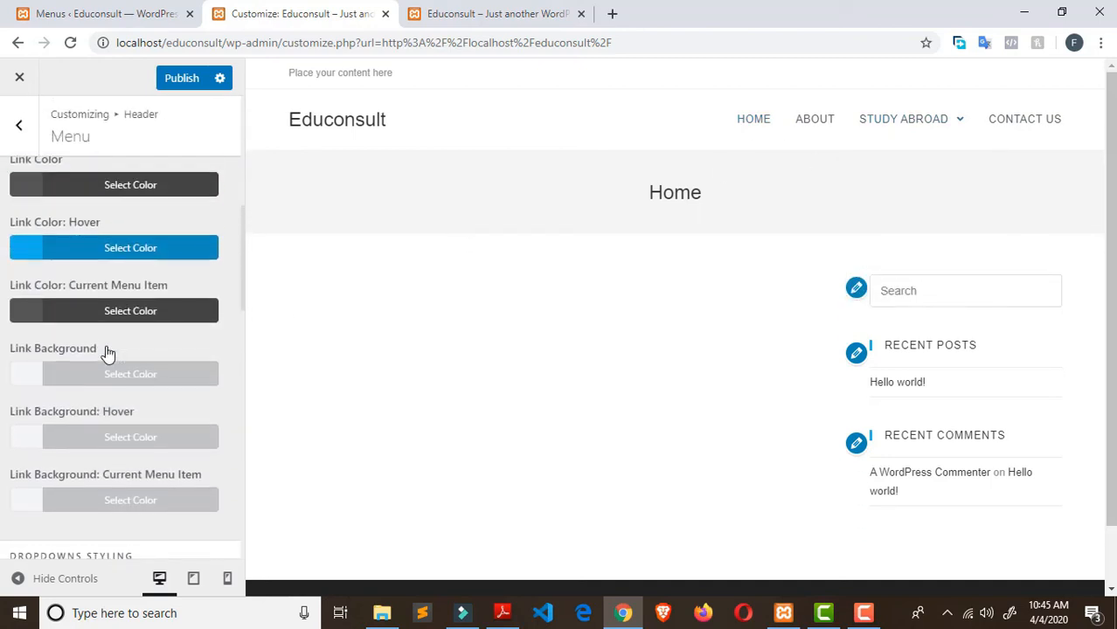
scroll(105, 350, "up", 5)
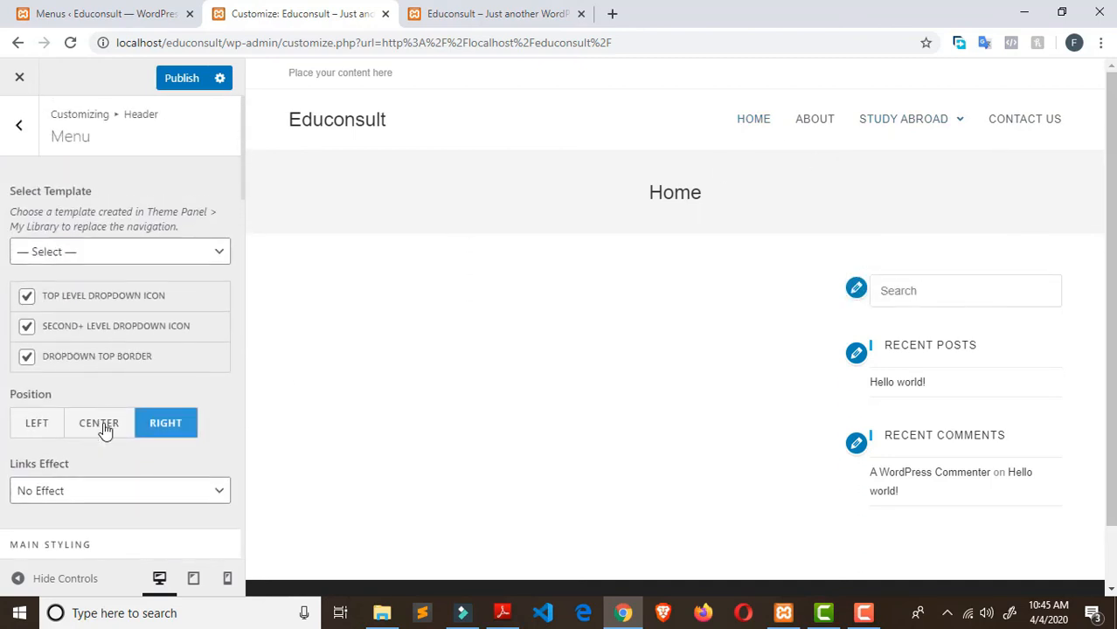
left_click(100, 425)
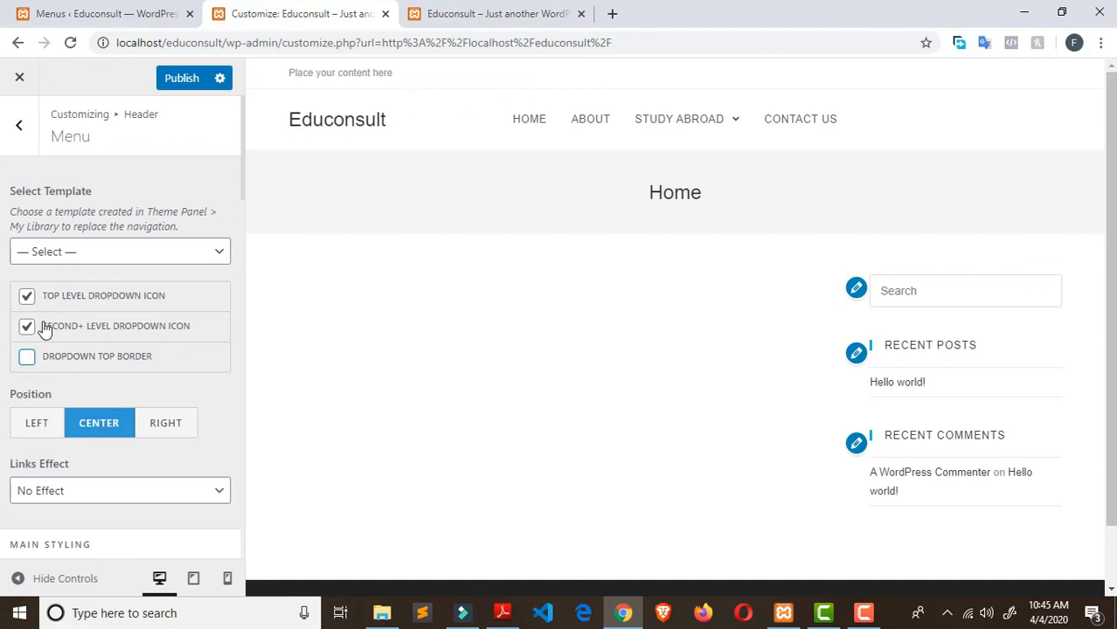
scroll(507, 190, "down", 2)
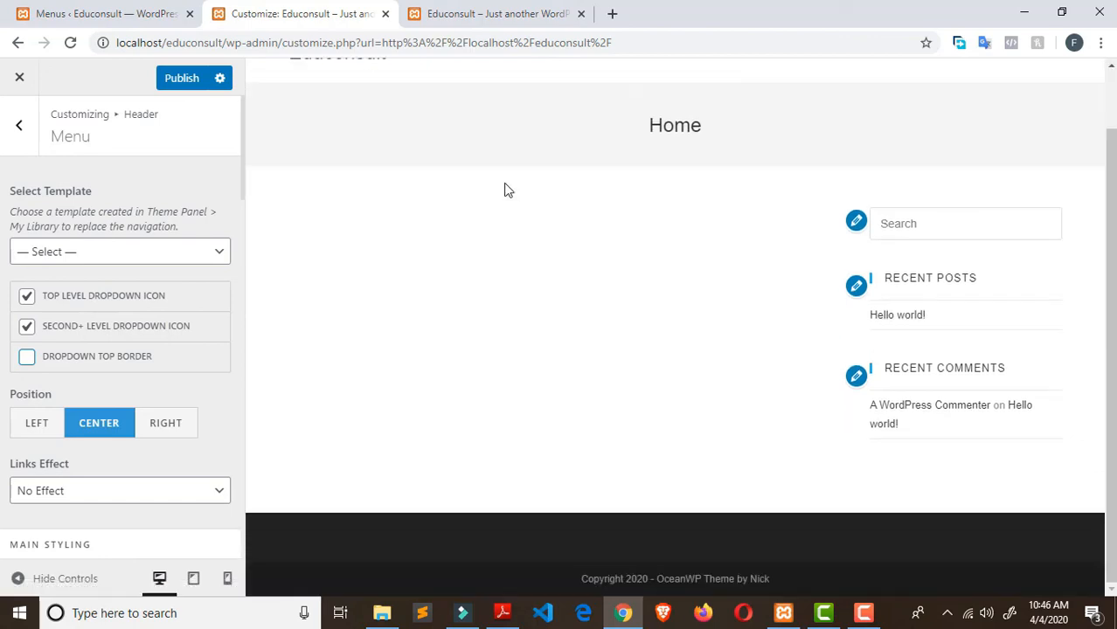
left_click(180, 84)
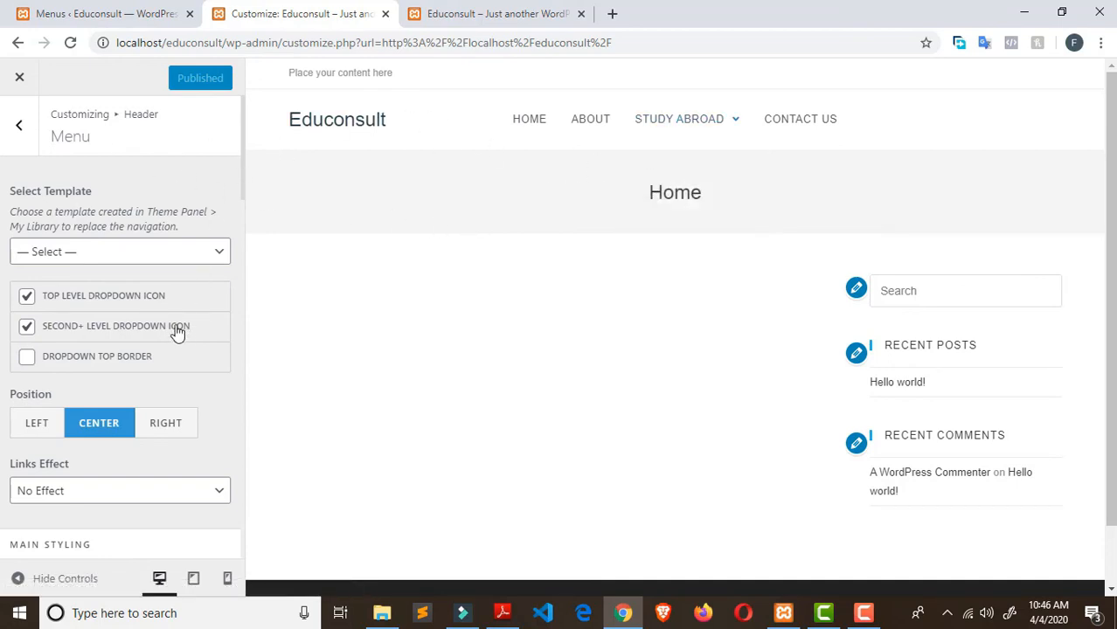
Turn off the top level dropdown icon for the header menu and publish the change
left_click(27, 302)
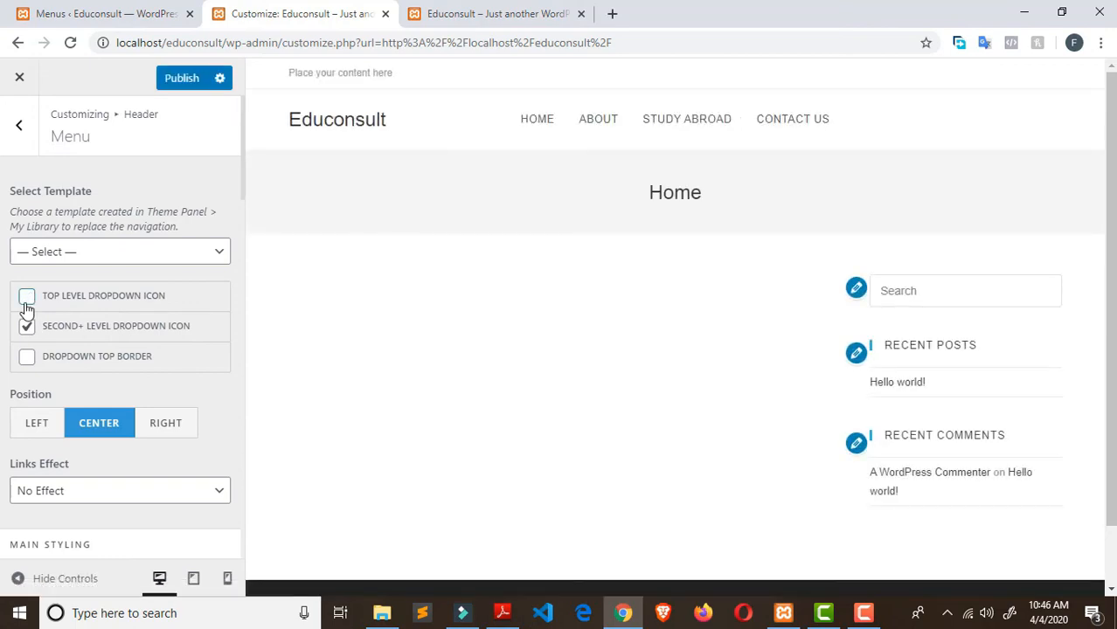
scroll(79, 345, "down", 5)
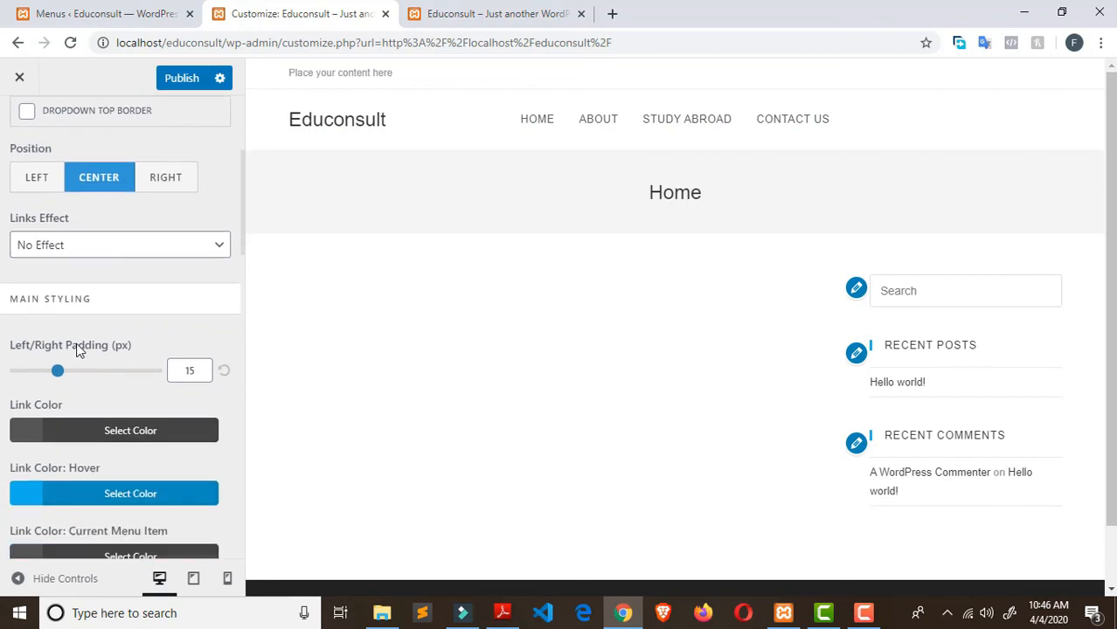
scroll(76, 345, "down", 4)
scroll(175, 262, "up", 2)
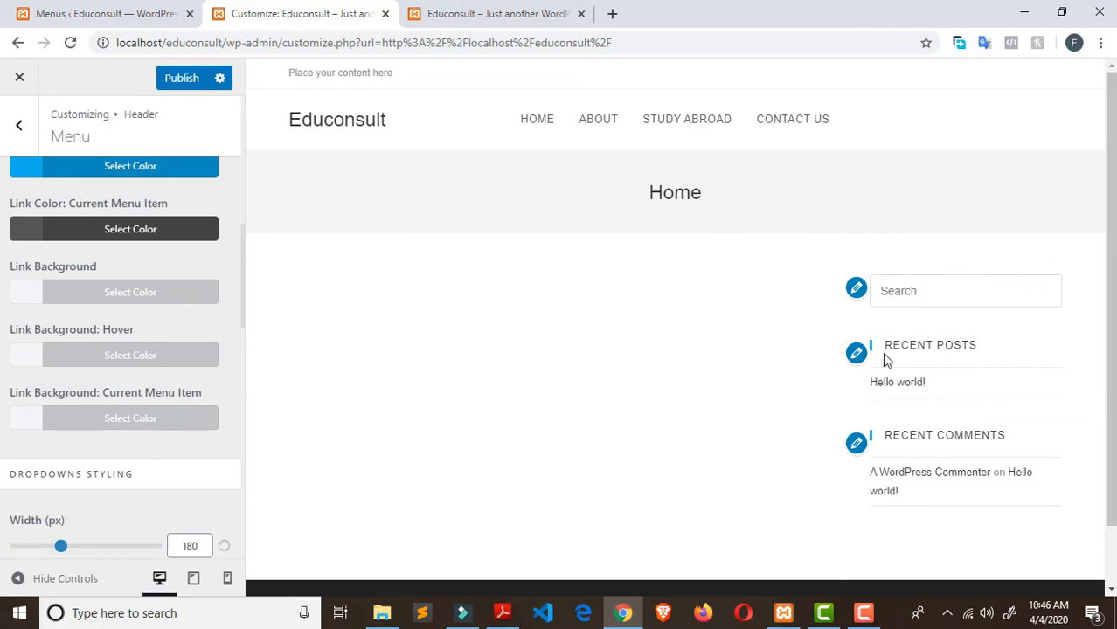
left_click(177, 82)
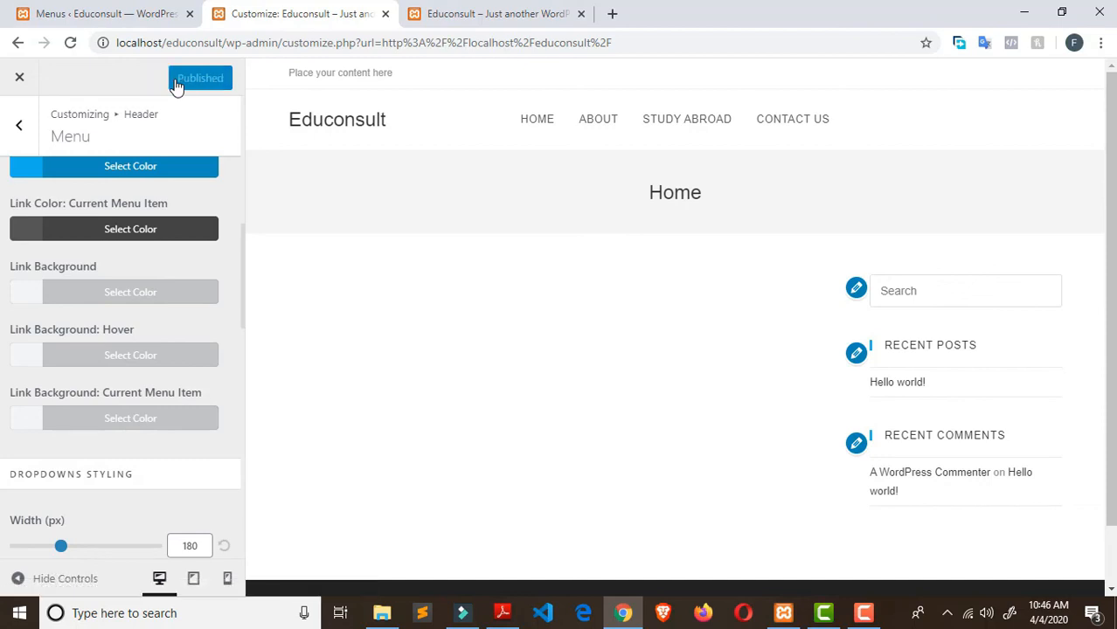
Return to the WordPress admin, list all pages and open the Home front page for editing
left_click(131, 20)
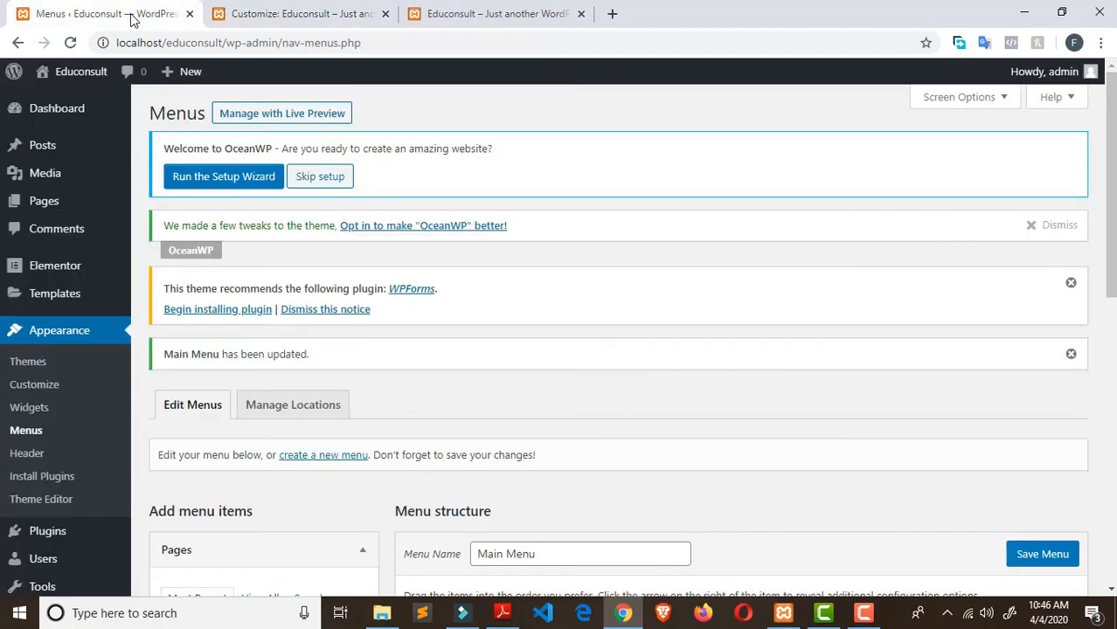
left_click(271, 21)
left_click(140, 21)
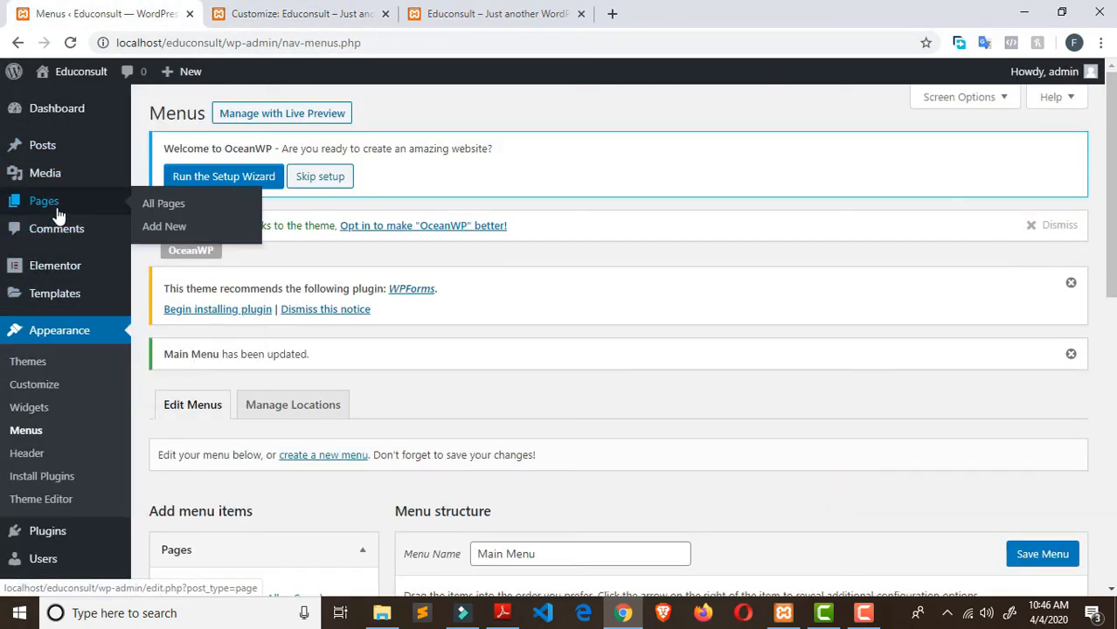
left_click(177, 208)
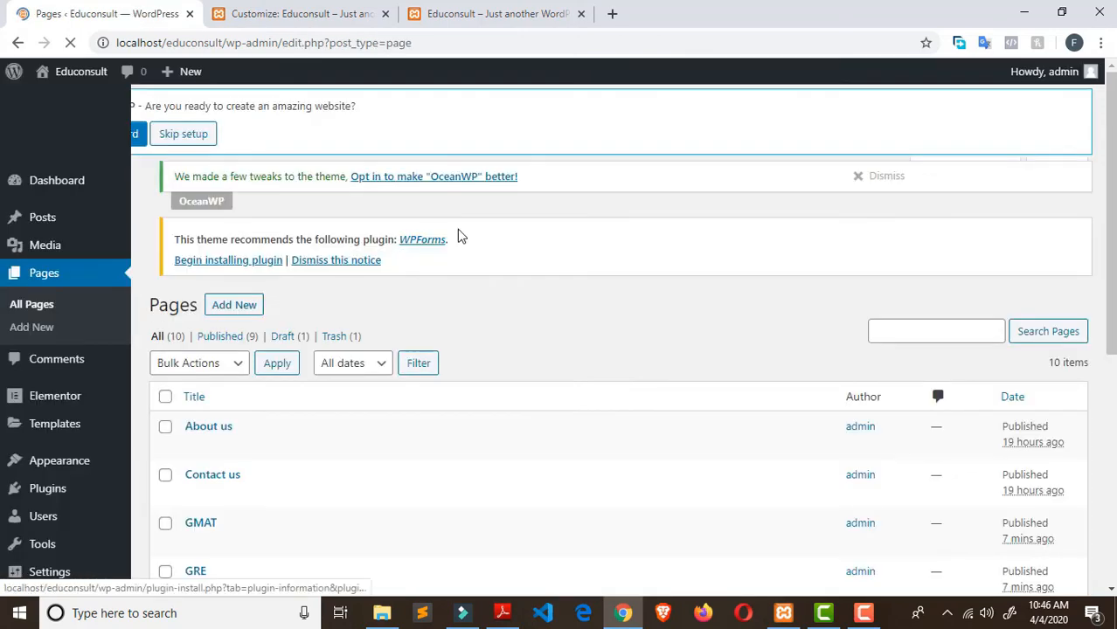
scroll(518, 249, "down", 5)
scroll(204, 388, "up", 1)
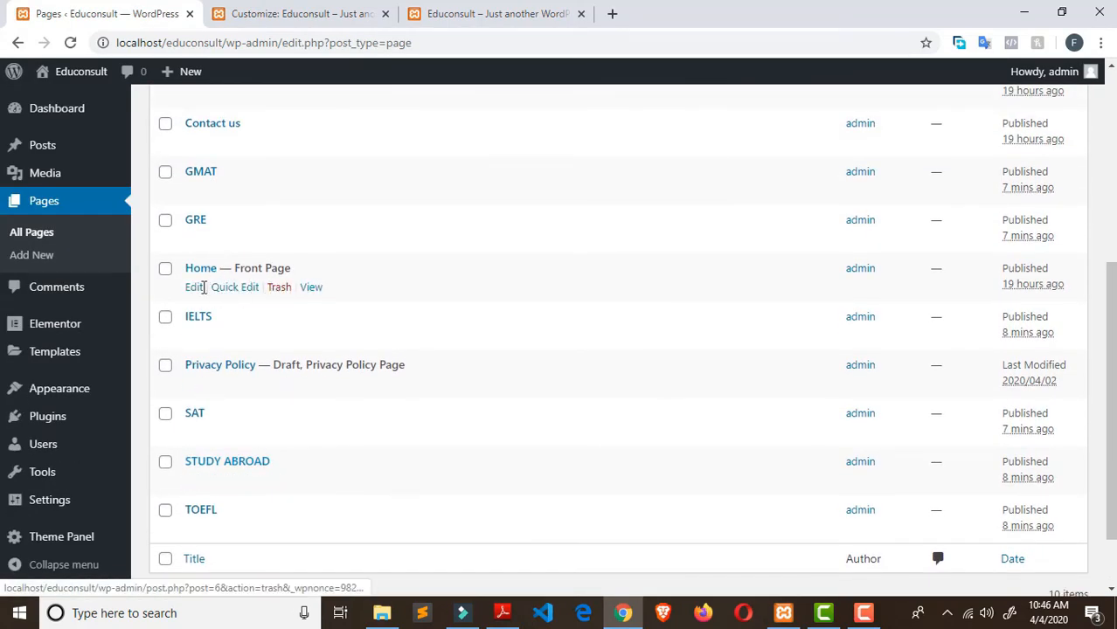
left_click(193, 288)
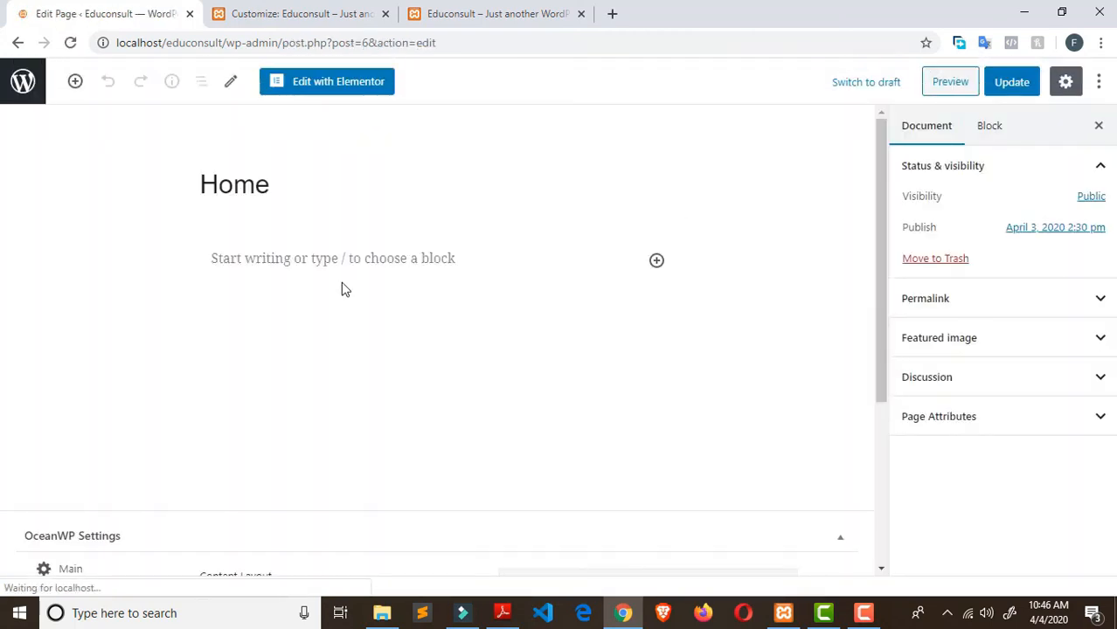
Set the Home page's Content Layout to Full Width in the OceanWP Settings
scroll(343, 289, "down", 3)
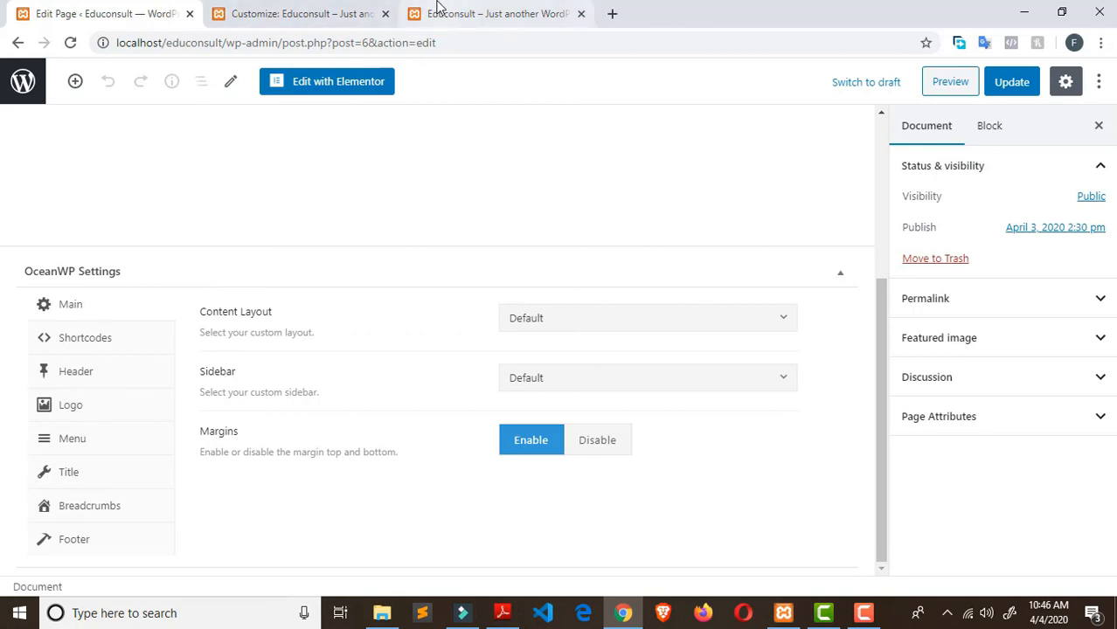
left_click(322, 22)
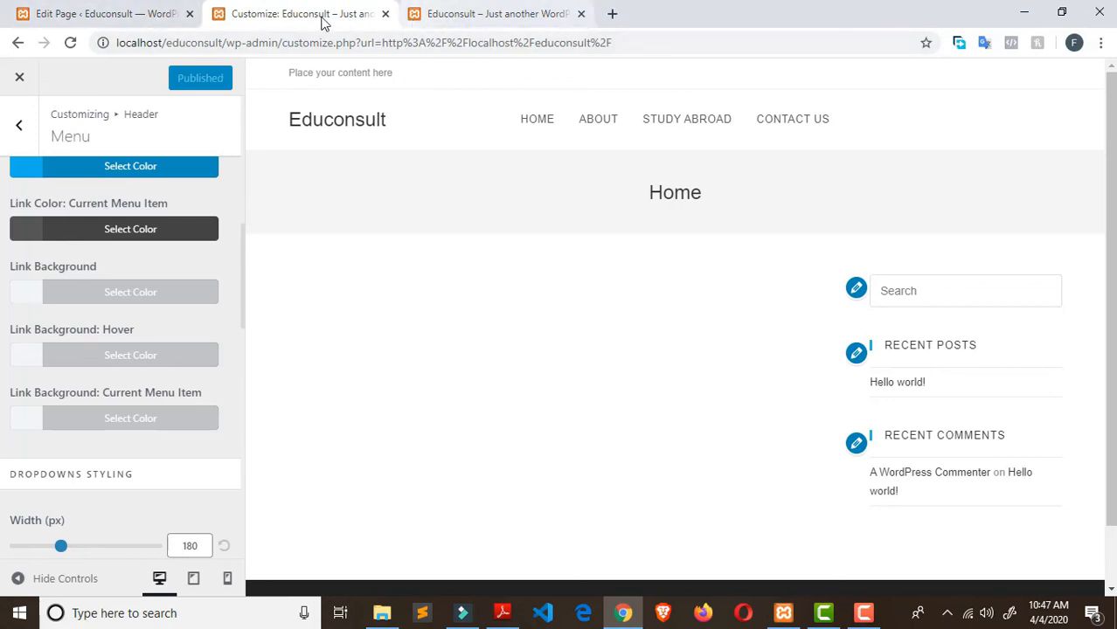
left_click(130, 21)
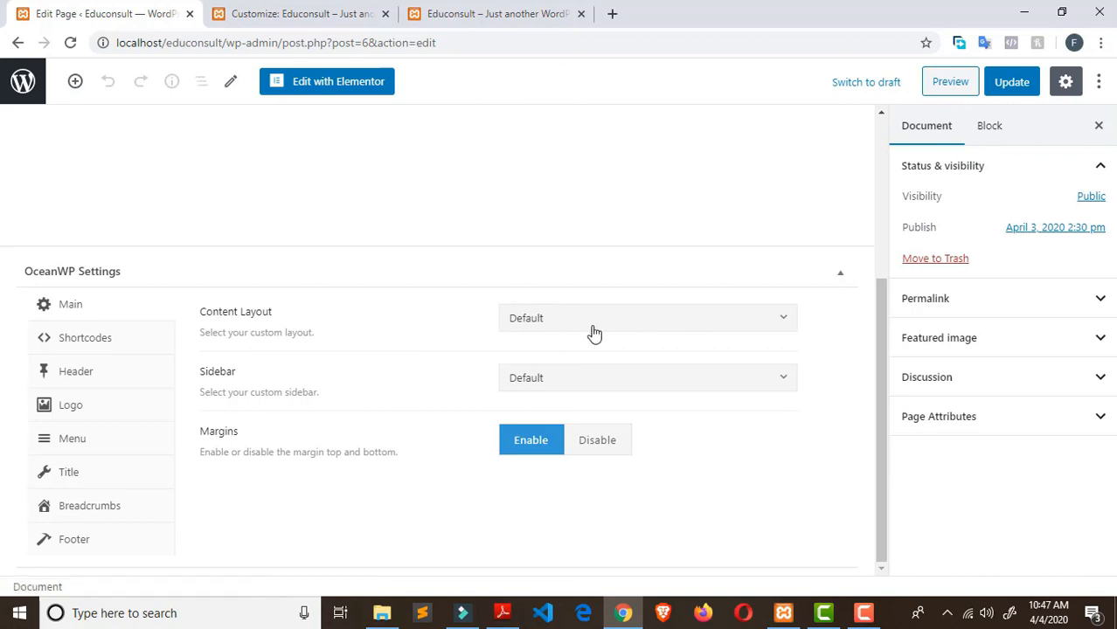
left_click(772, 321)
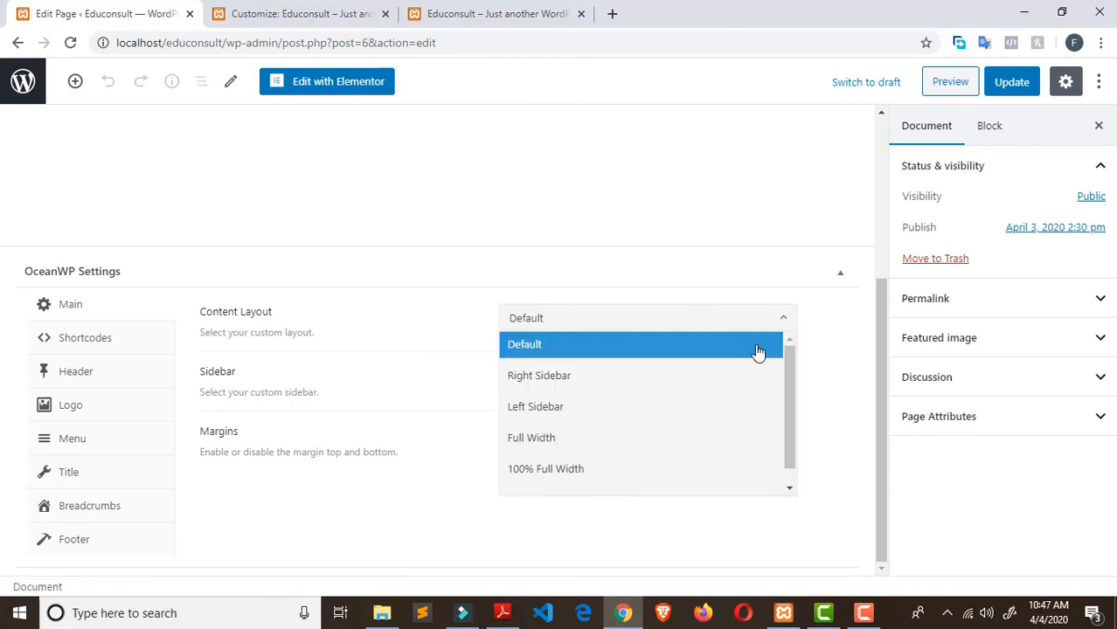
left_click(738, 437)
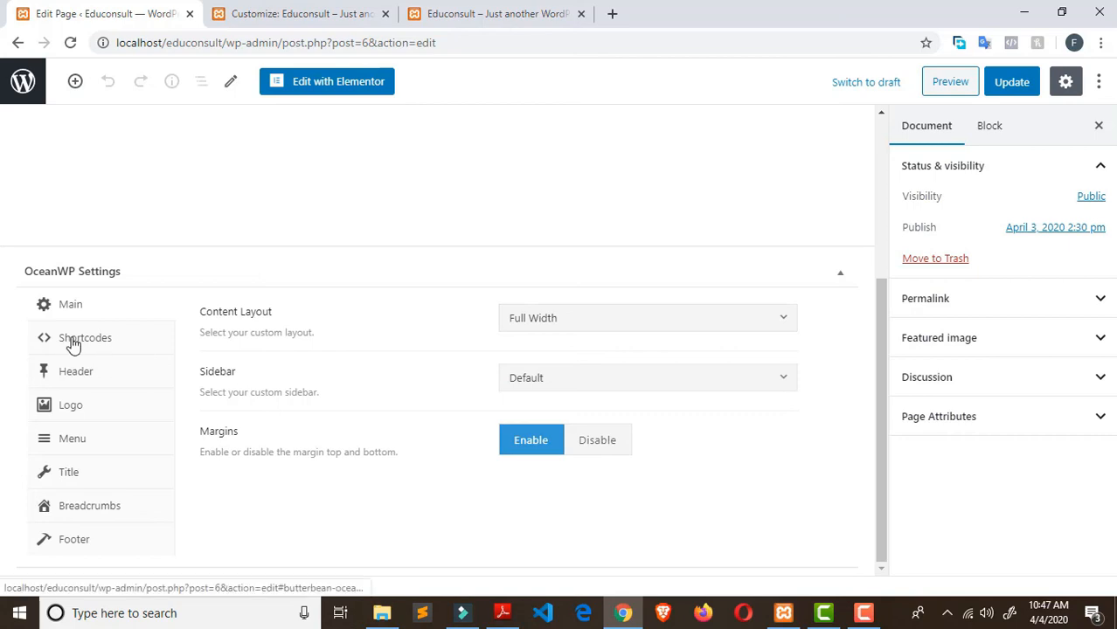
Check the title on the live home page, disable Display Page Title for the Home page and update it
left_click(287, 13)
left_click(451, 16)
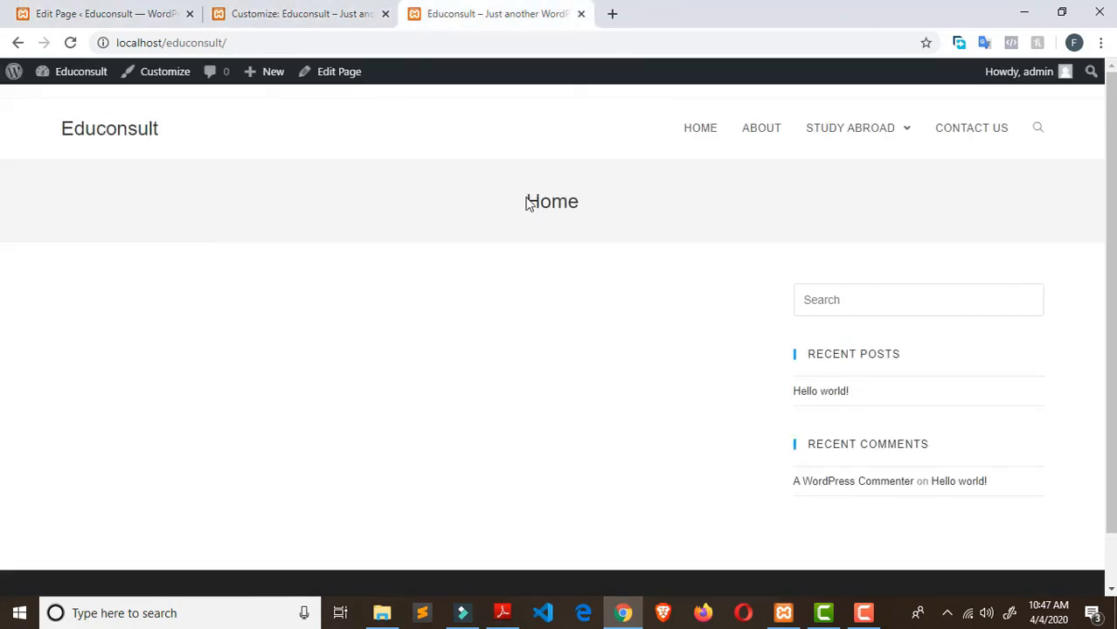
left_click_drag(528, 202, 583, 201)
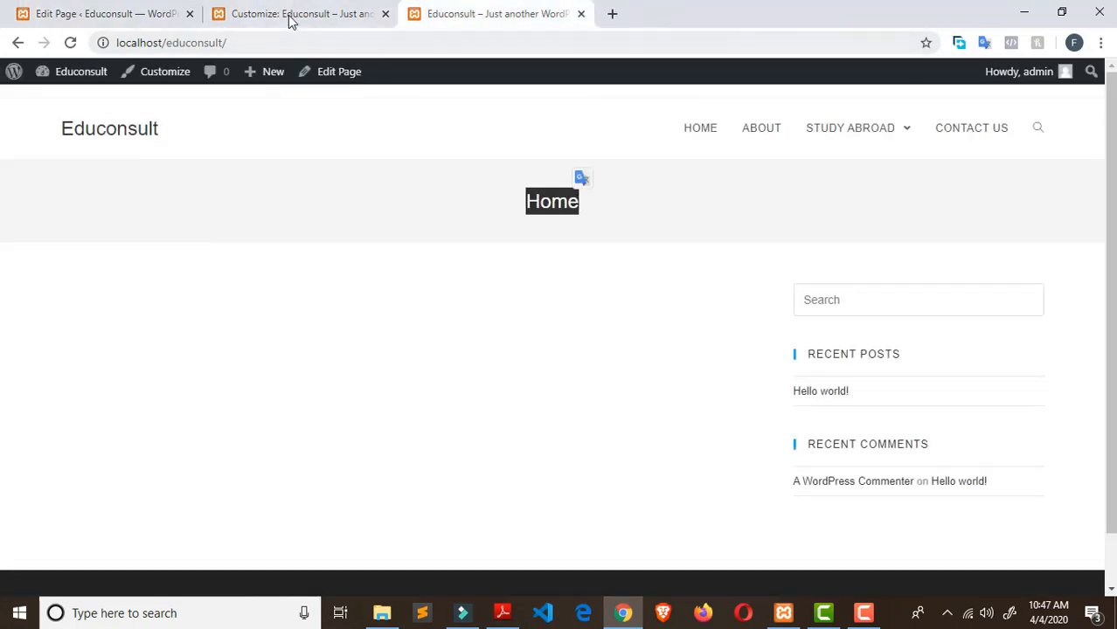
left_click(143, 12)
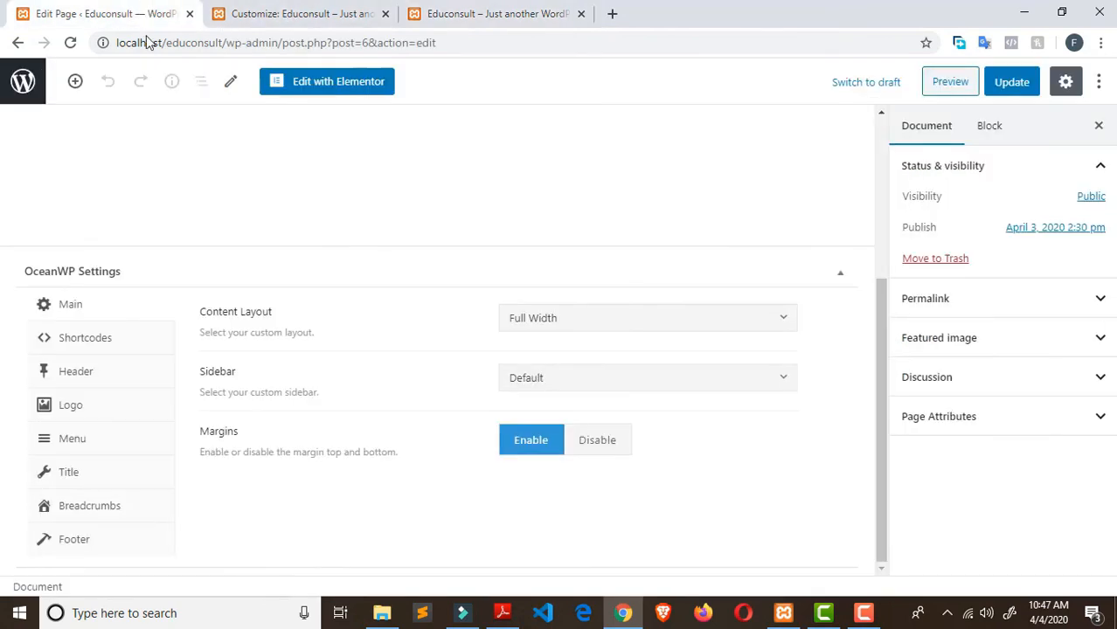
left_click(66, 473)
left_click(658, 322)
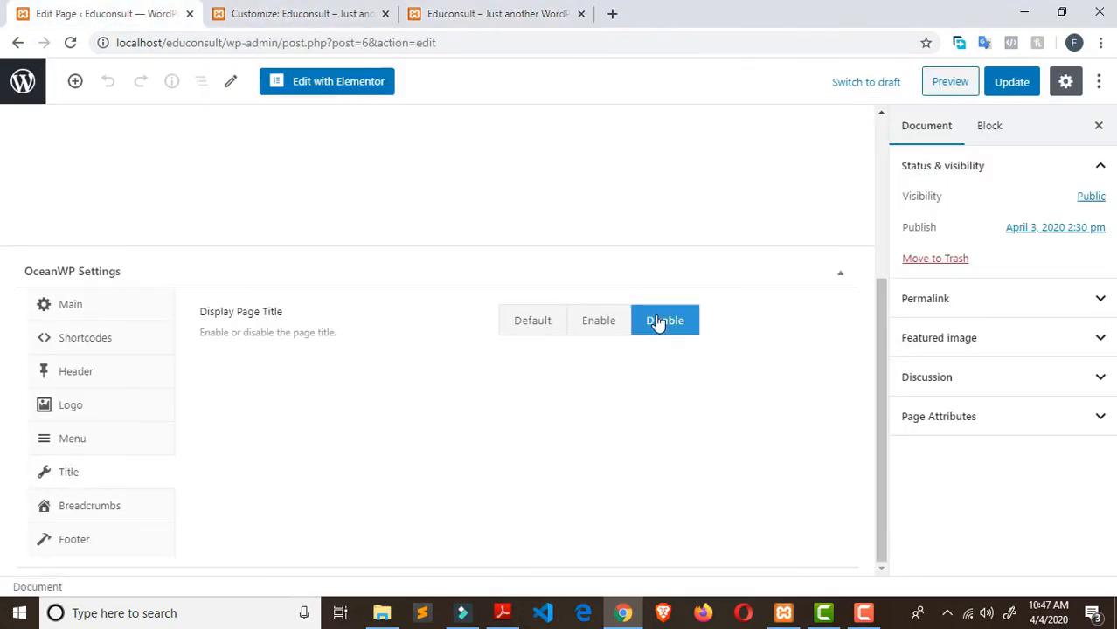
left_click(74, 314)
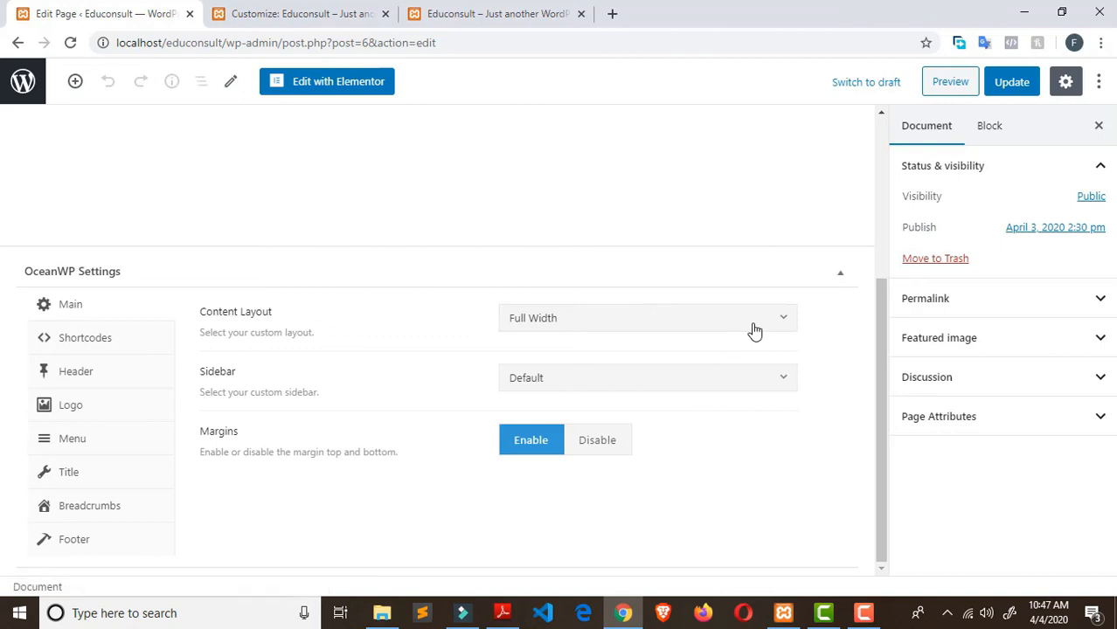
left_click(69, 474)
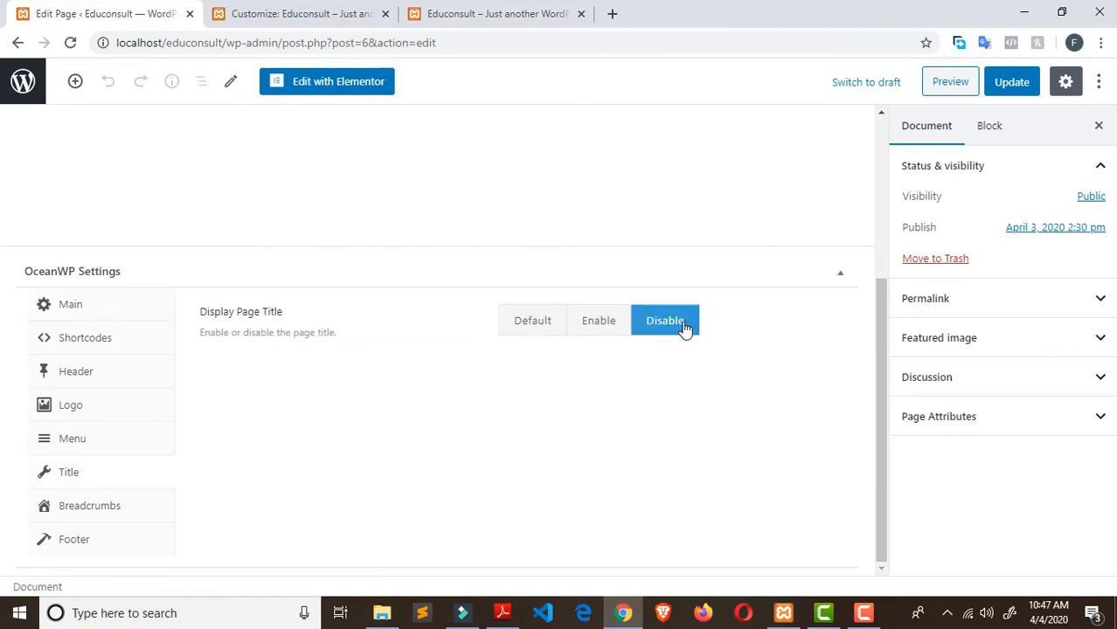
left_click(1011, 80)
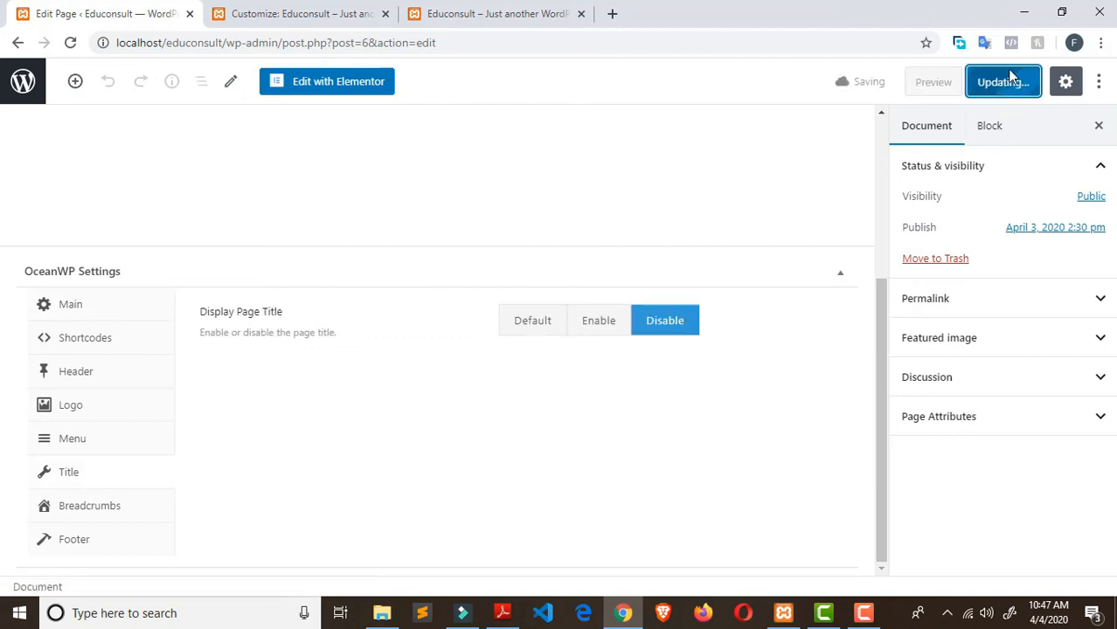
Switch to the live Educonsult site and reload the home page to check the layout and title changes
scroll(536, 315, "up", 3)
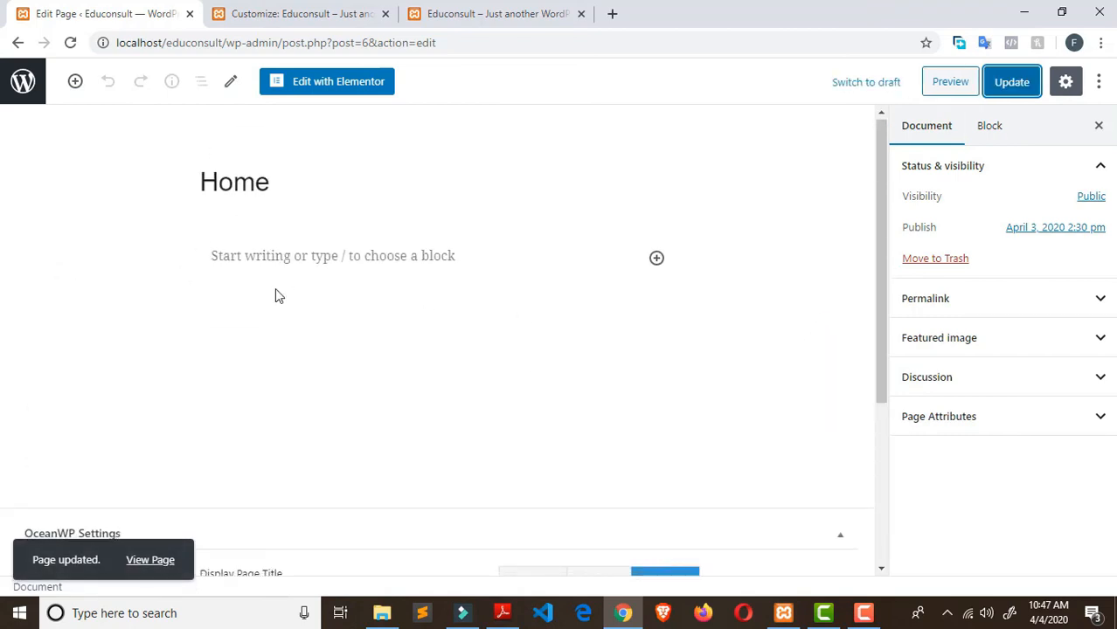
scroll(277, 294, "down", 3)
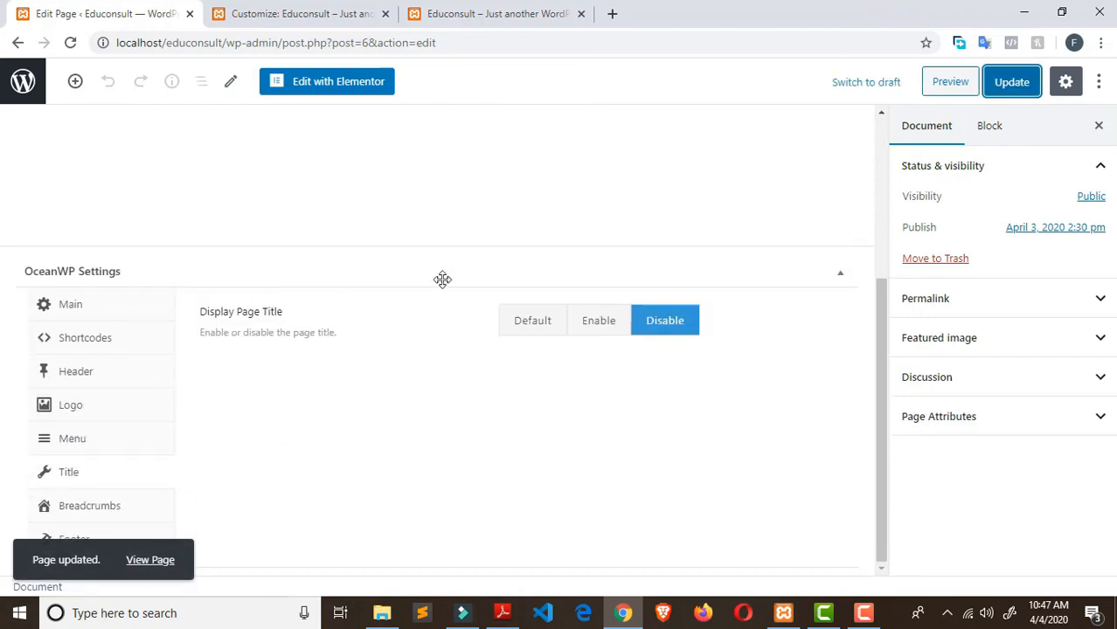
left_click(476, 16)
left_click(337, 11)
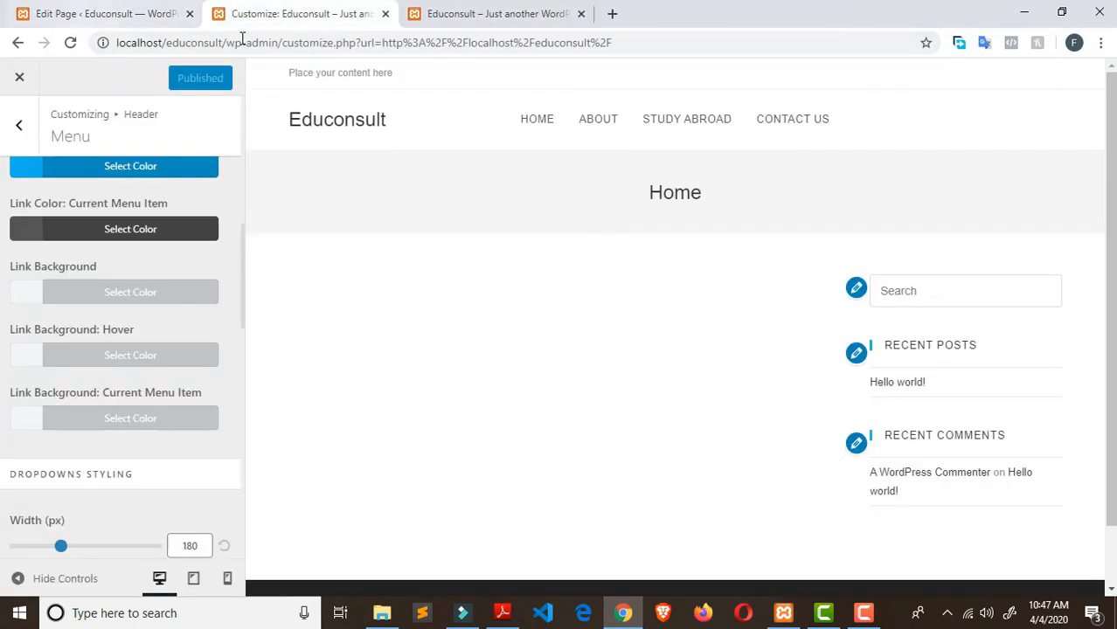
left_click(476, 15)
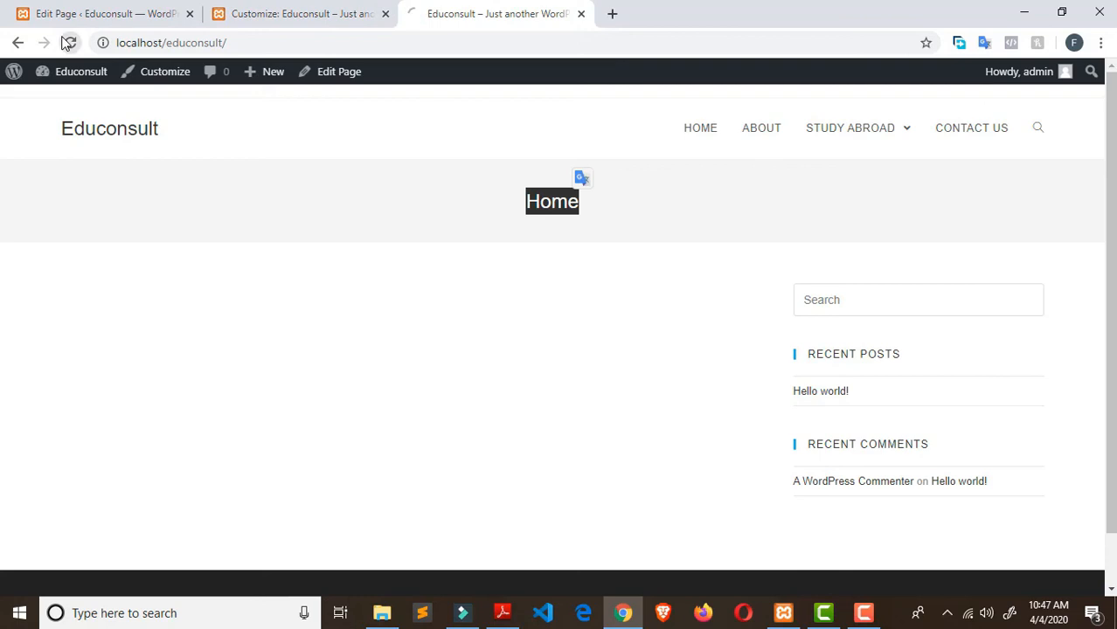